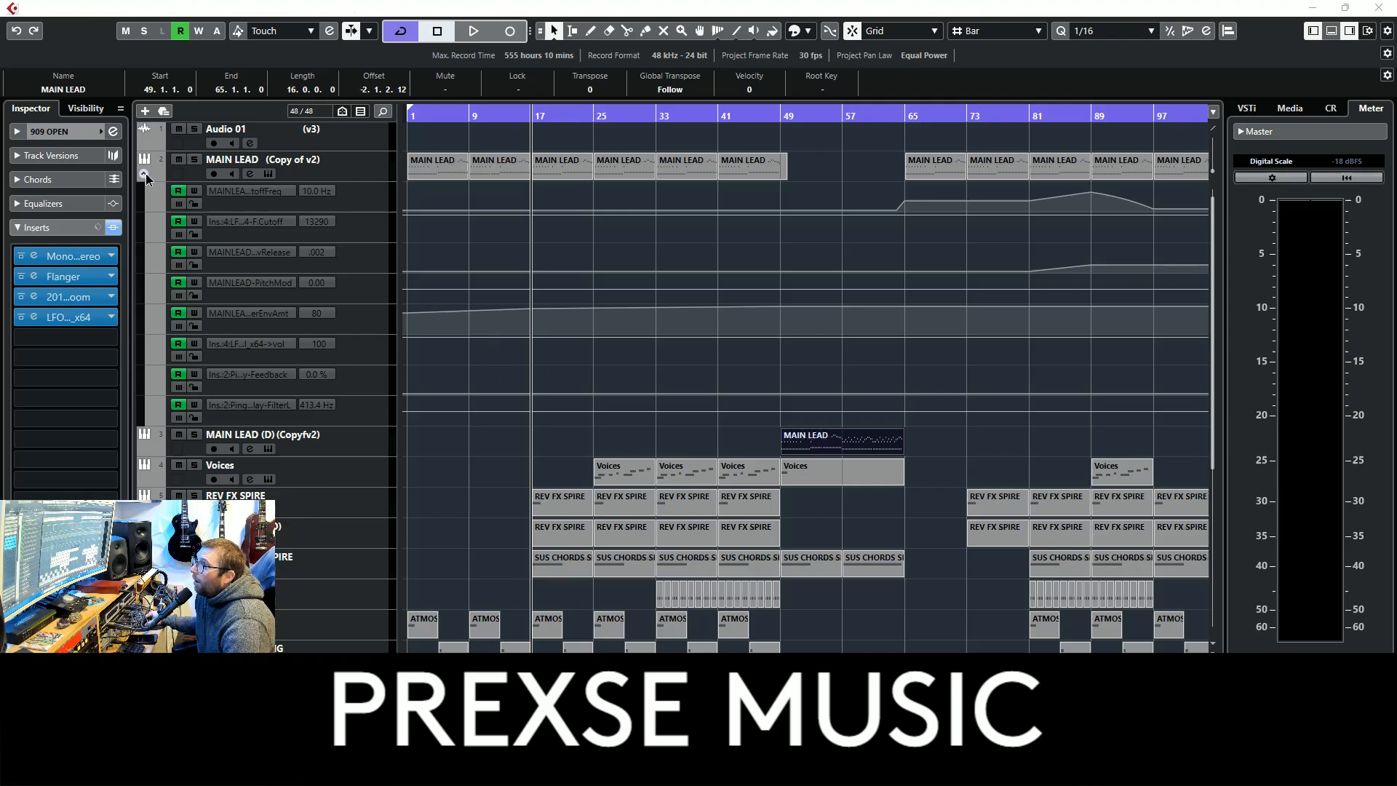
Collapse the MAIN LEAD track's automation lanes and set the playback position to bar 17
{"action": "left_click", "coordinate": [144, 173]}
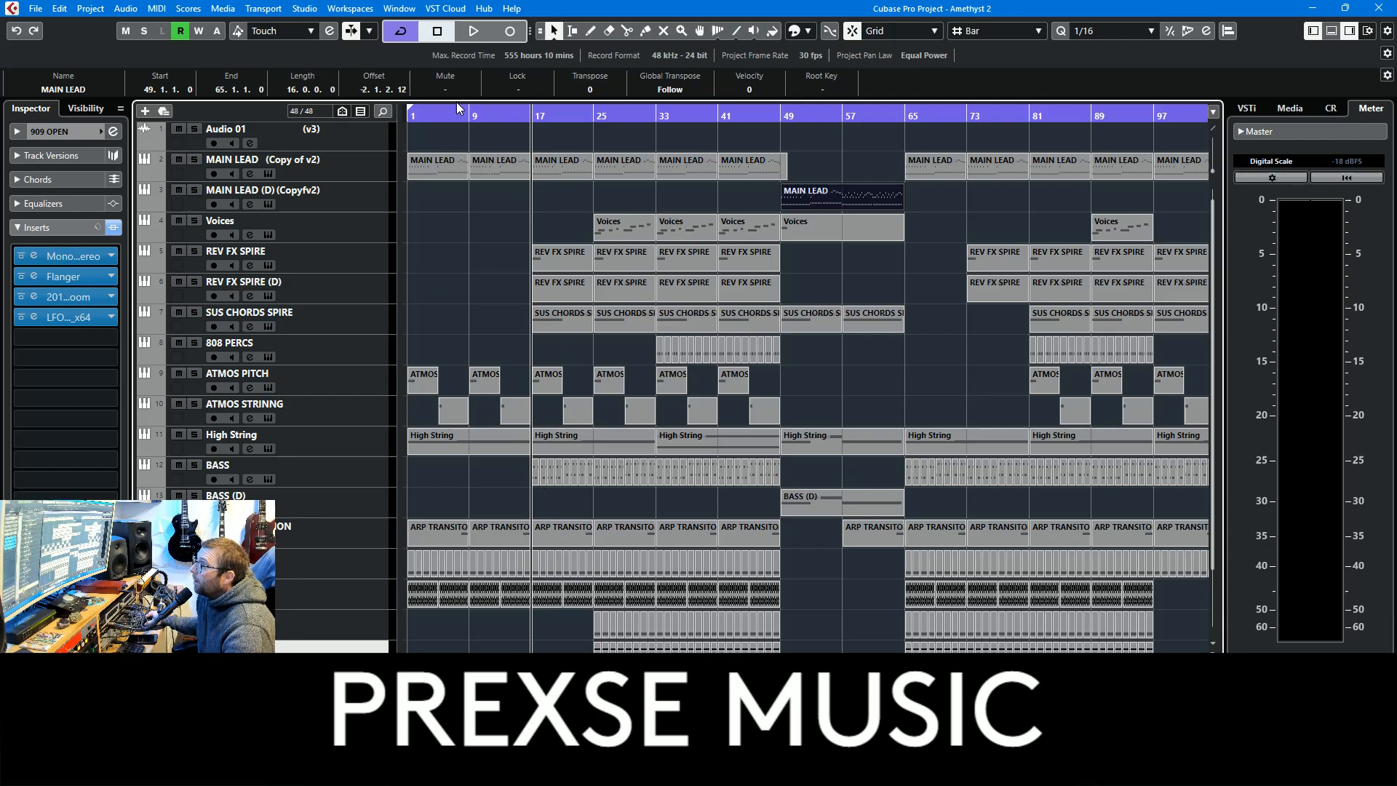
{"action": "left_click_drag", "start_coordinate": [423, 115], "coordinate": [379, 116]}
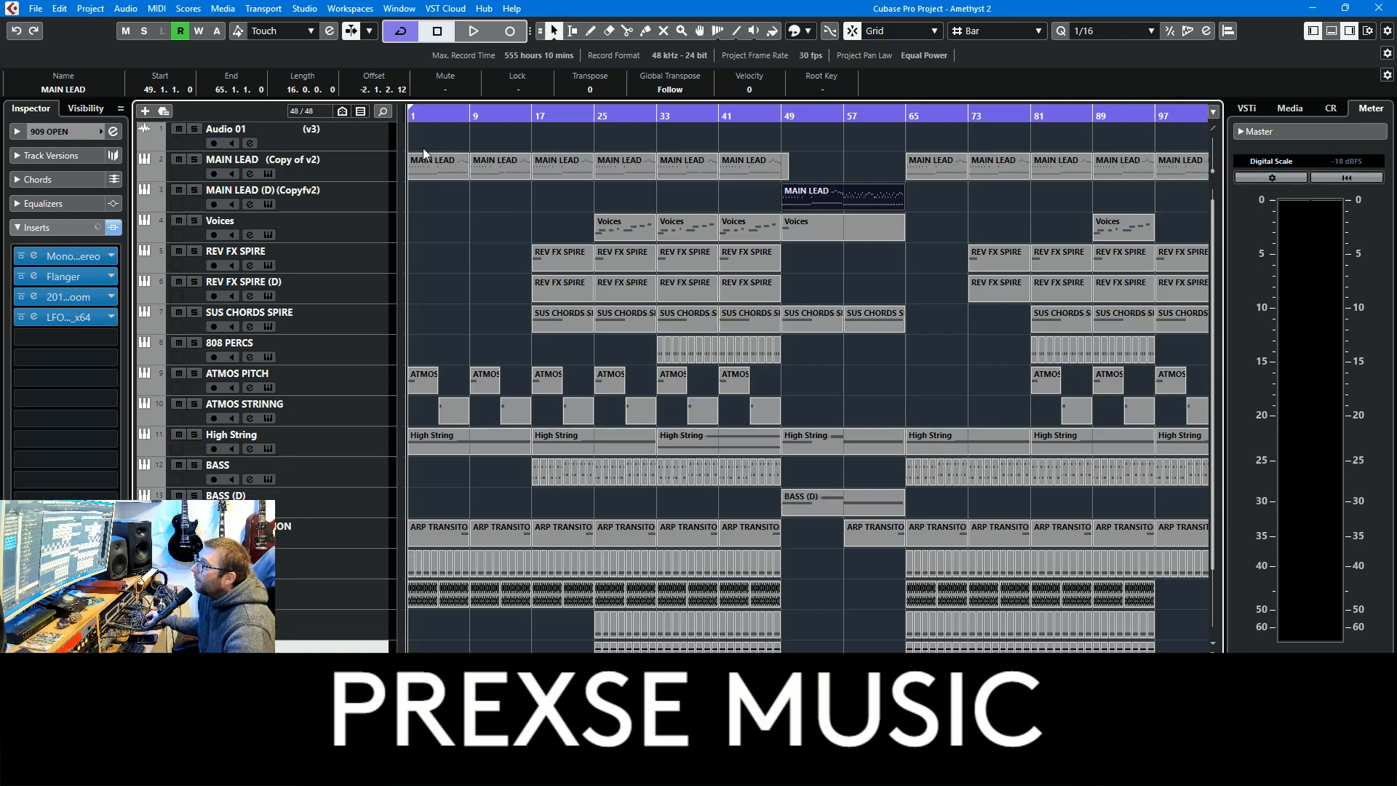
{"action": "left_click", "coordinate": [533, 118]}
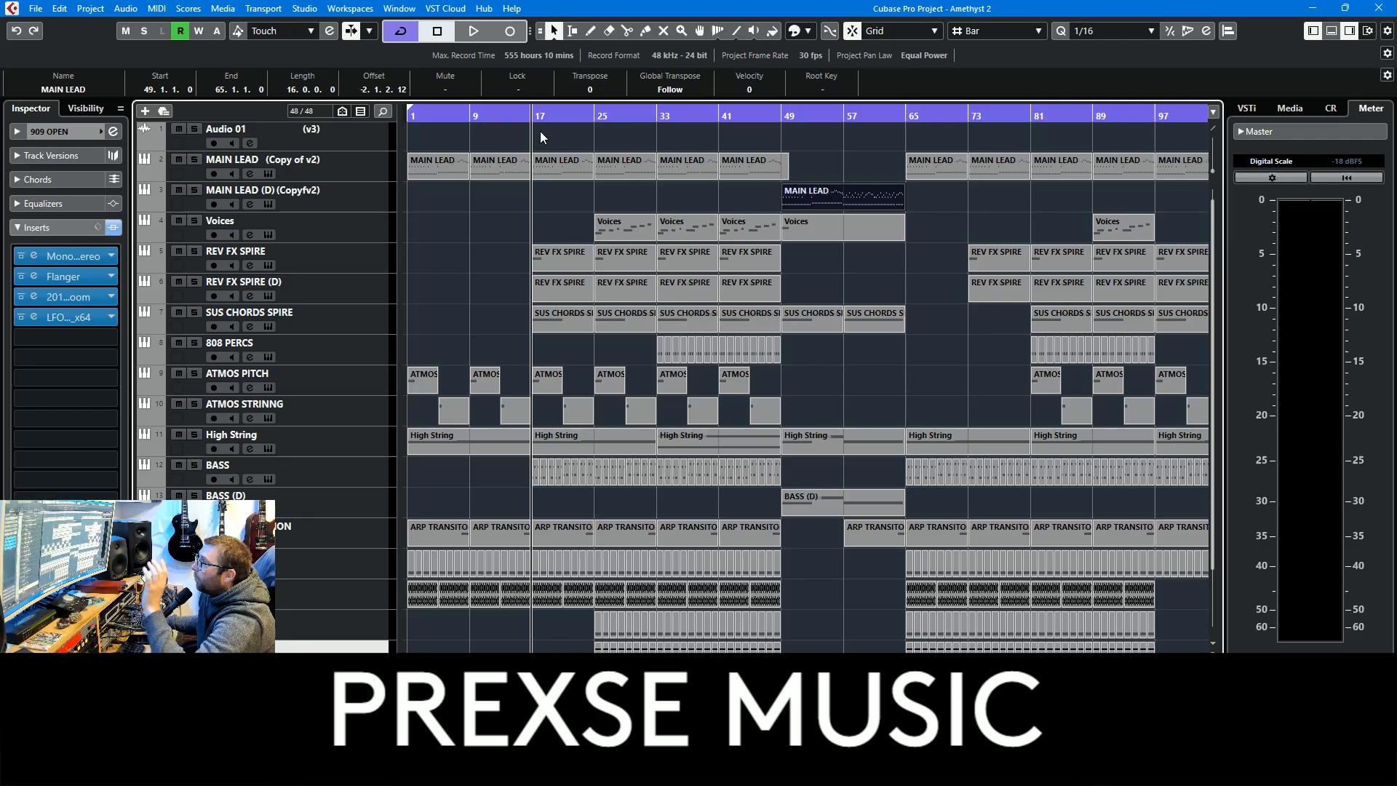
Examine the PolyMAX synth settings used by the MAIN LEAD track and close the instrument window
{"action": "left_click", "coordinate": [335, 165]}
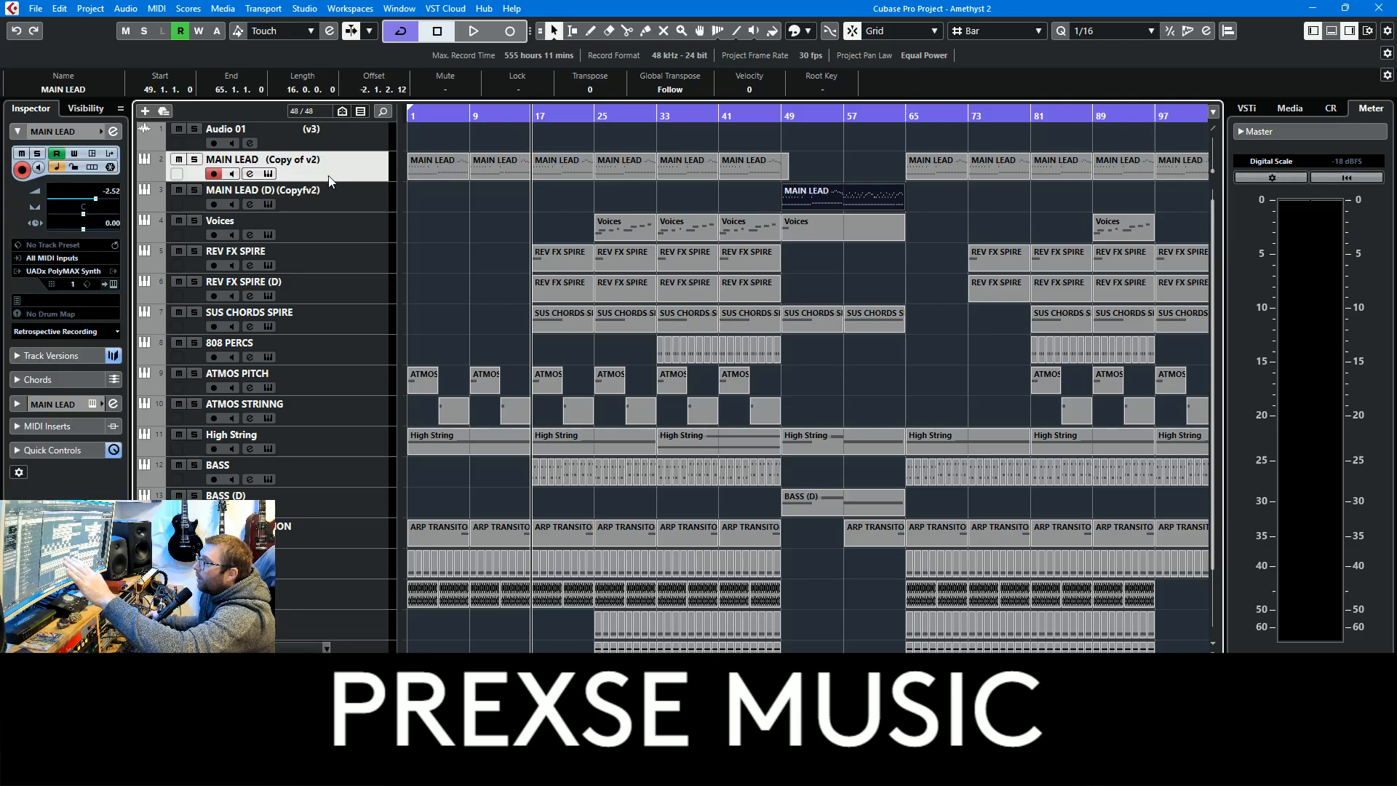
{"action": "left_click", "coordinate": [113, 285]}
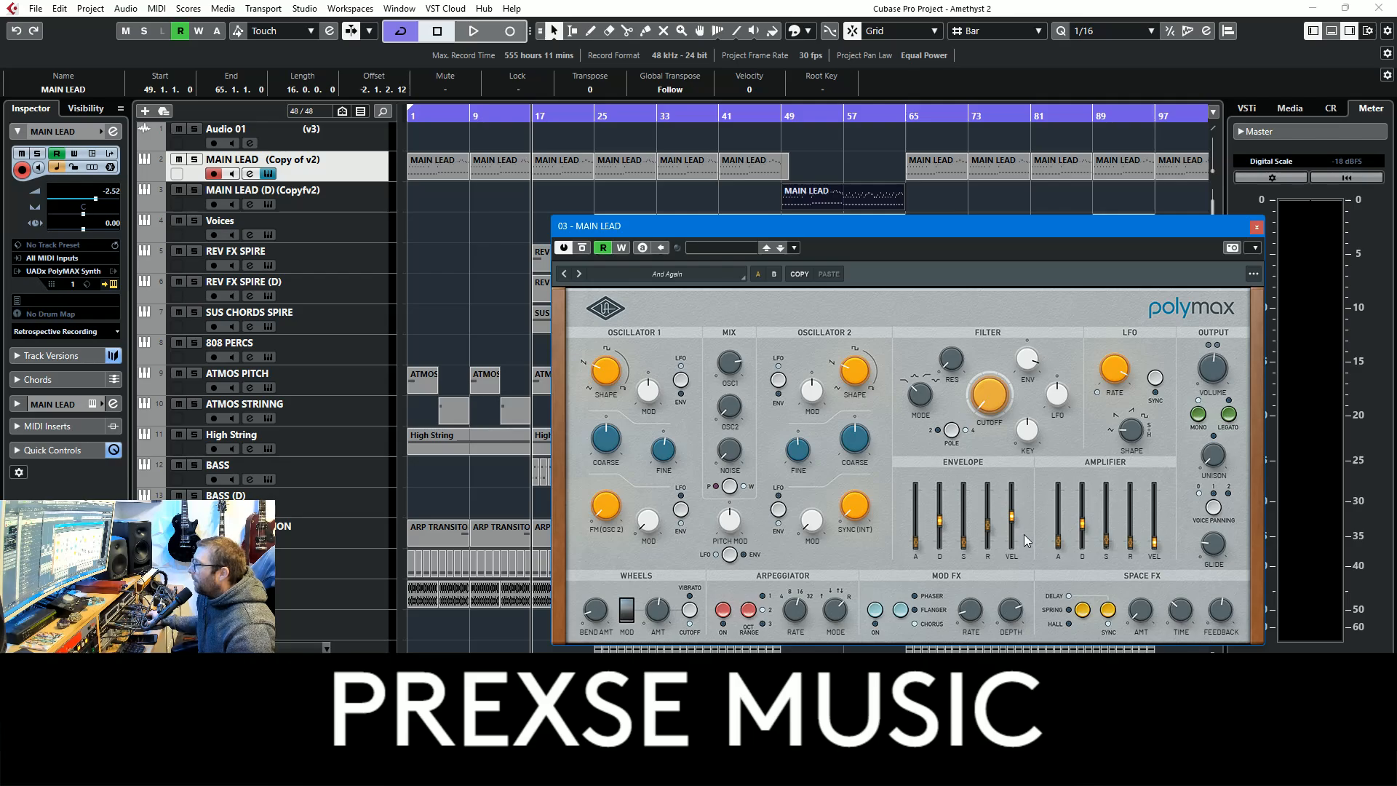
{"action": "mouse_move", "coordinate": [1018, 546]}
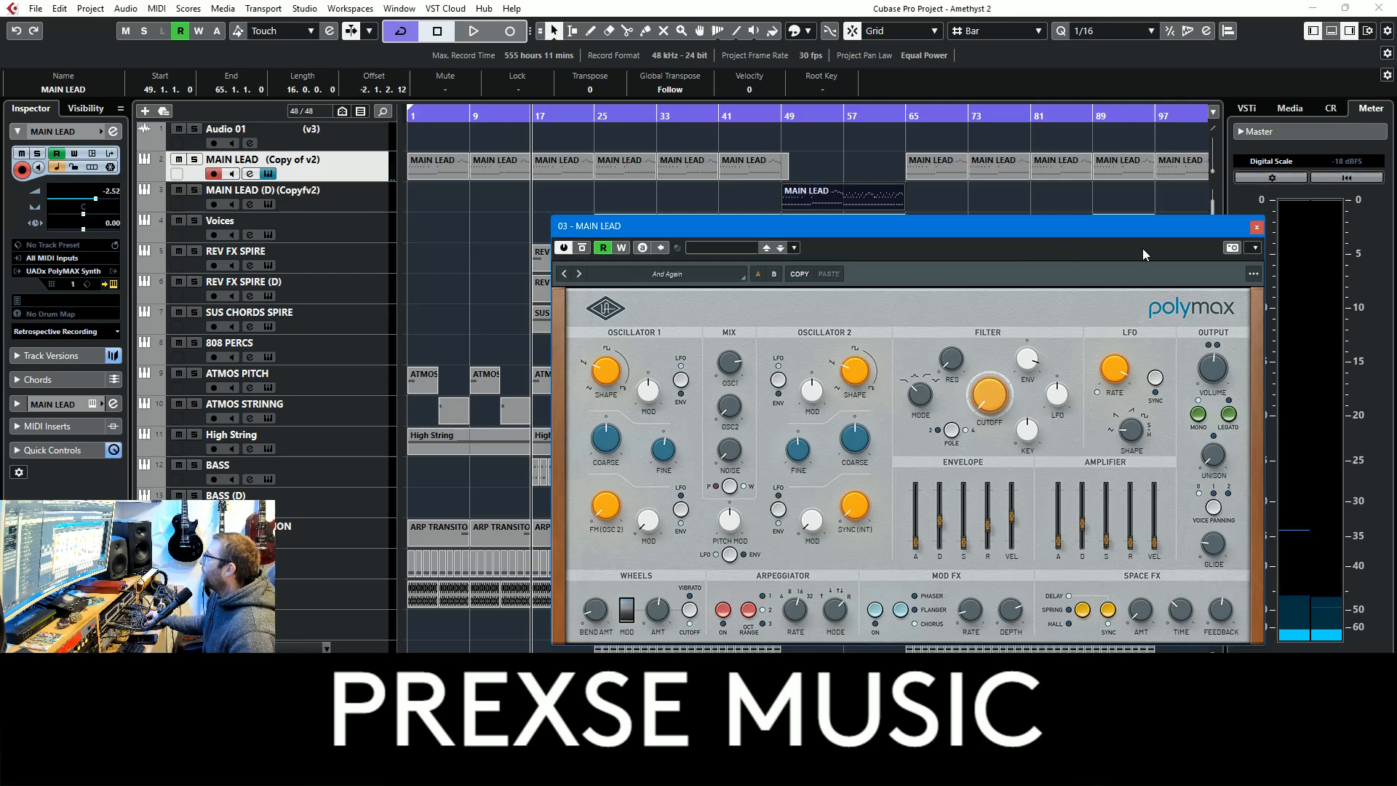
{"action": "left_click", "coordinate": [1256, 227]}
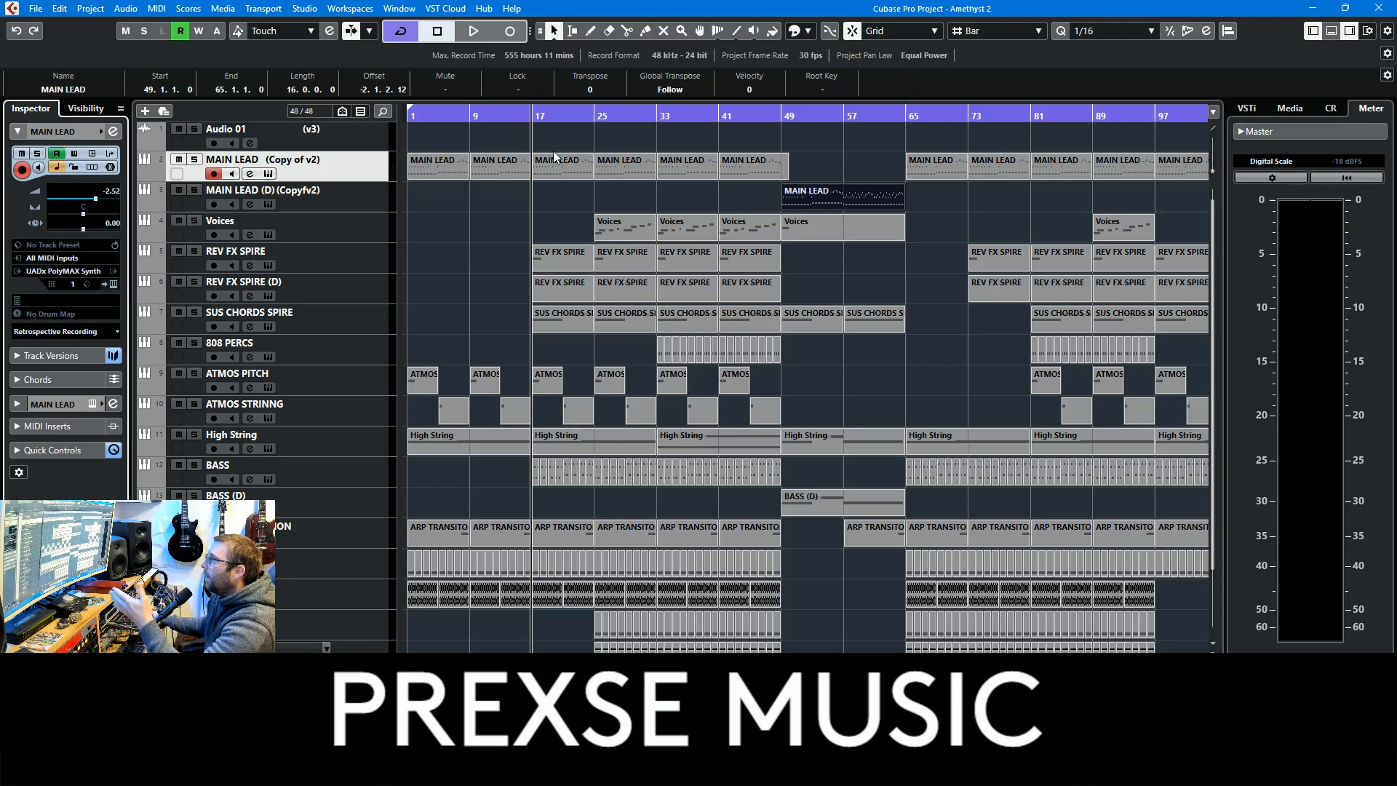
Examine the notes of the MAIN LEAD part at bar 17 in the Key Editor and close it
{"action": "double_click", "coordinate": [521, 153]}
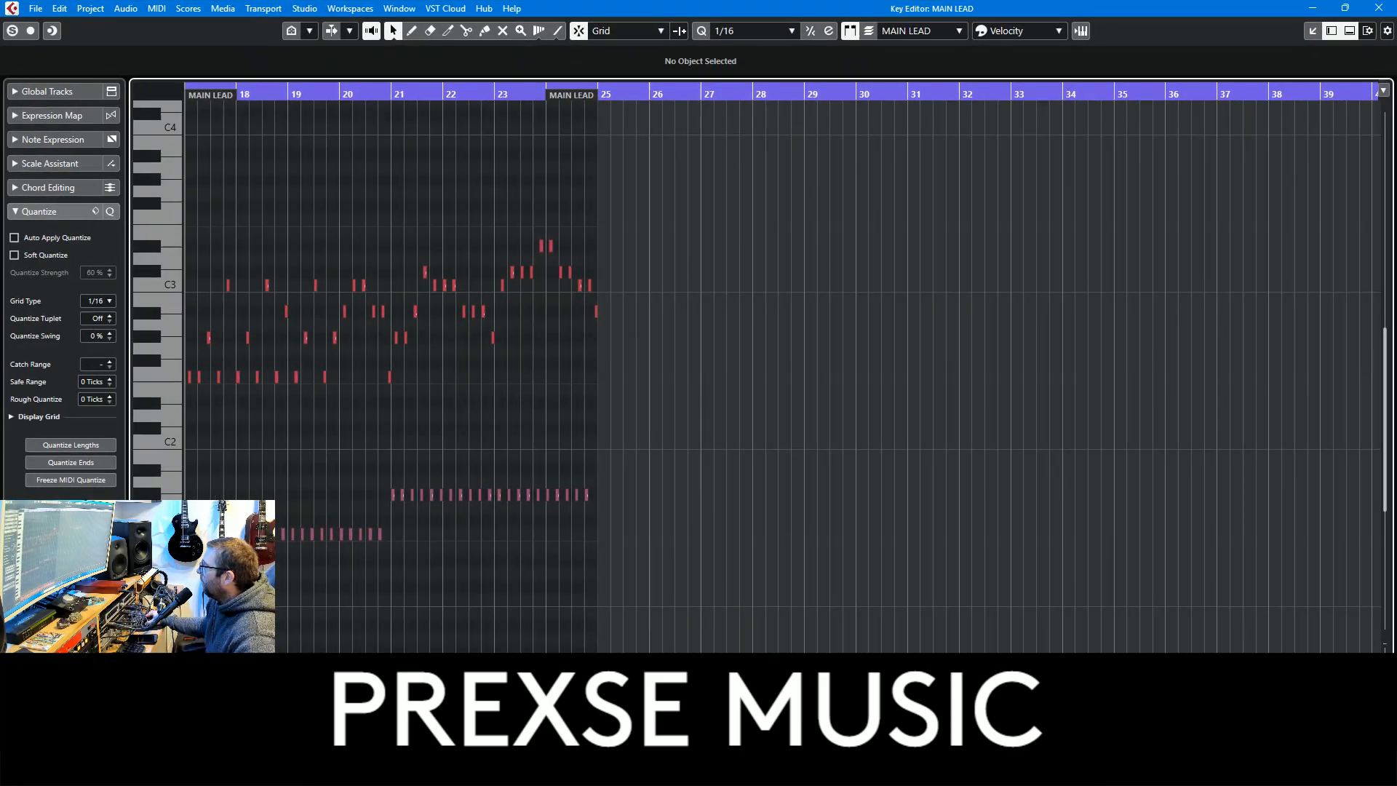
{"action": "key", "text": "h"}
{"action": "key", "text": "h"}
{"action": "key", "text": "h"}
{"action": "key", "text": "h"}
{"action": "key", "text": "h"}
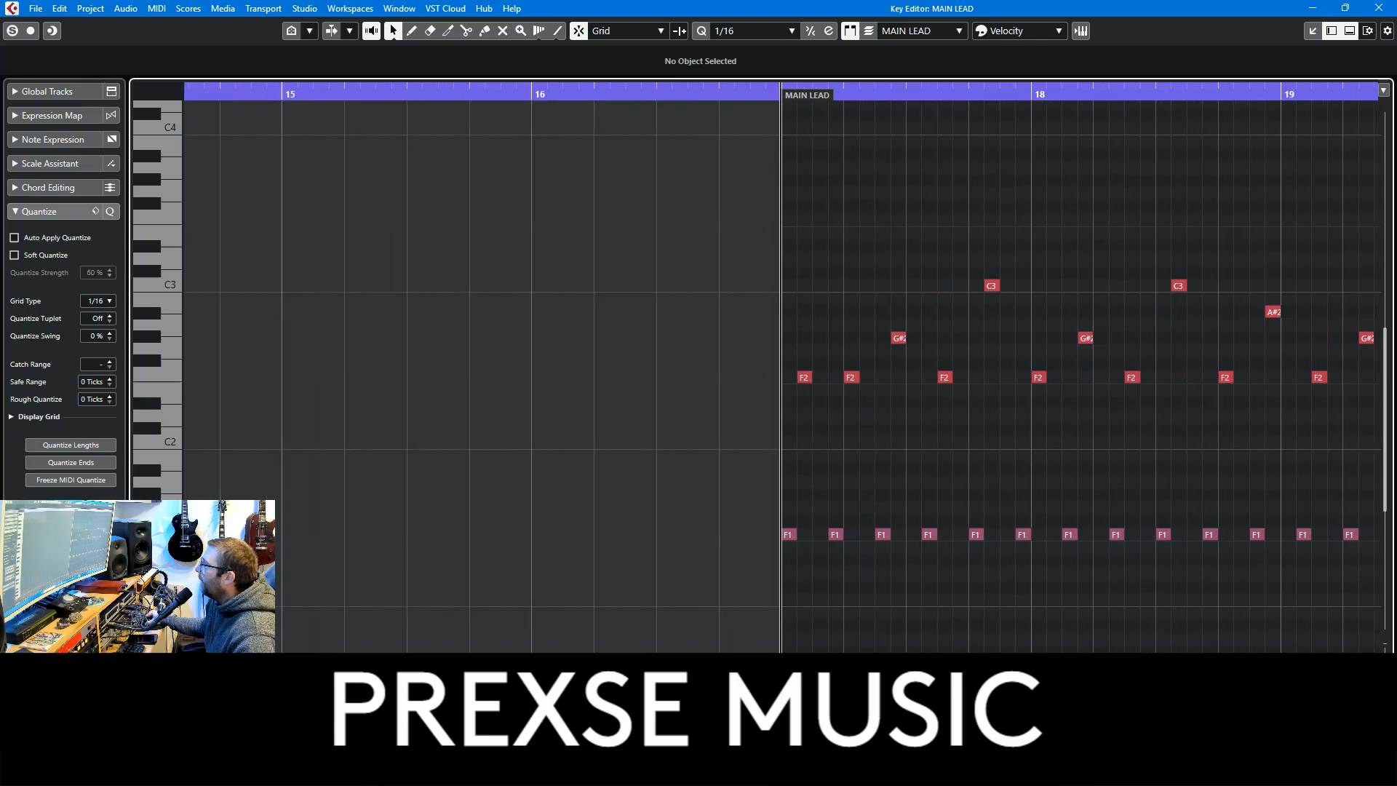
{"action": "left_click_drag", "start_coordinate": [1300, 656], "coordinate": [572, 625]}
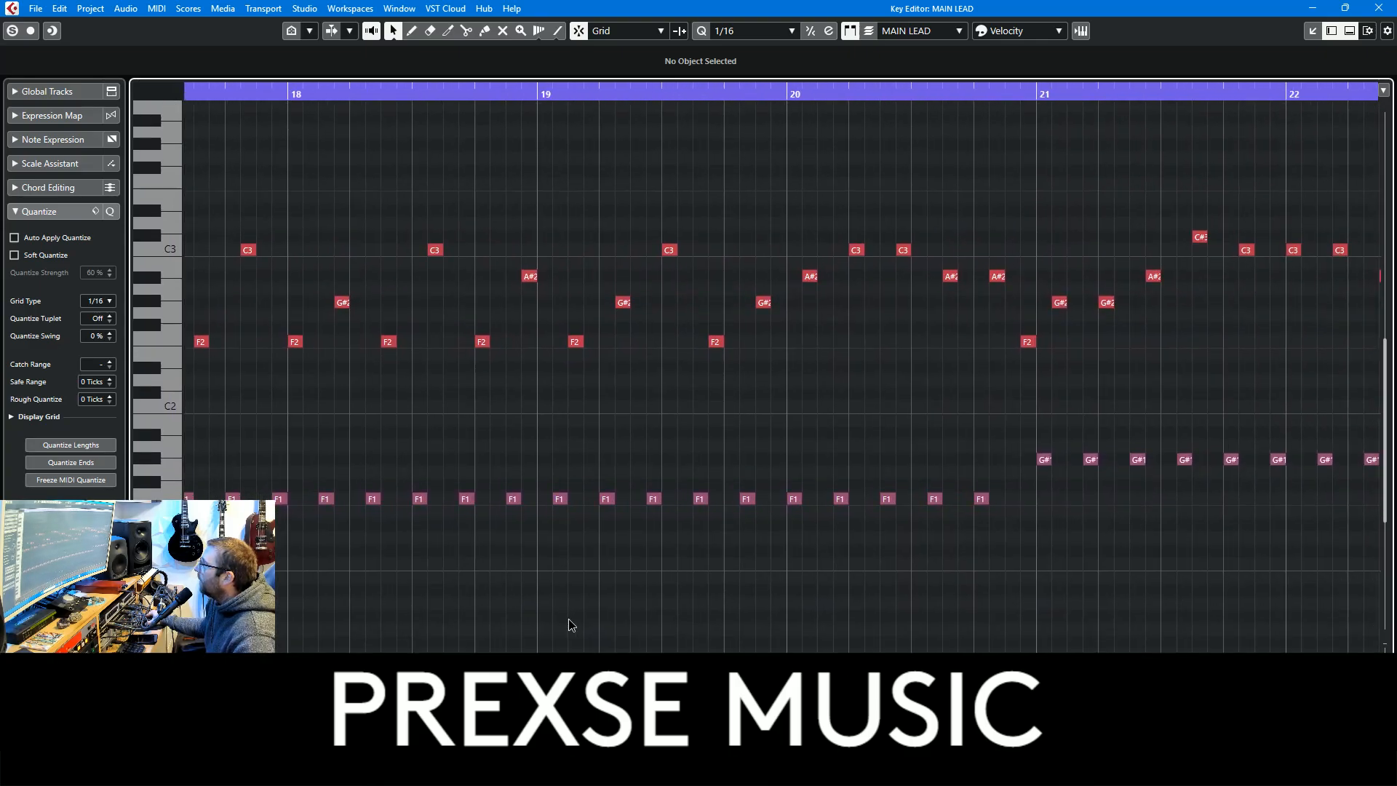
{"action": "left_click", "coordinate": [1379, 8]}
Return the playback position to bar 1 and switch the MAIN LEAD track's solo on and off
{"action": "left_click_drag", "start_coordinate": [414, 115], "coordinate": [410, 118]}
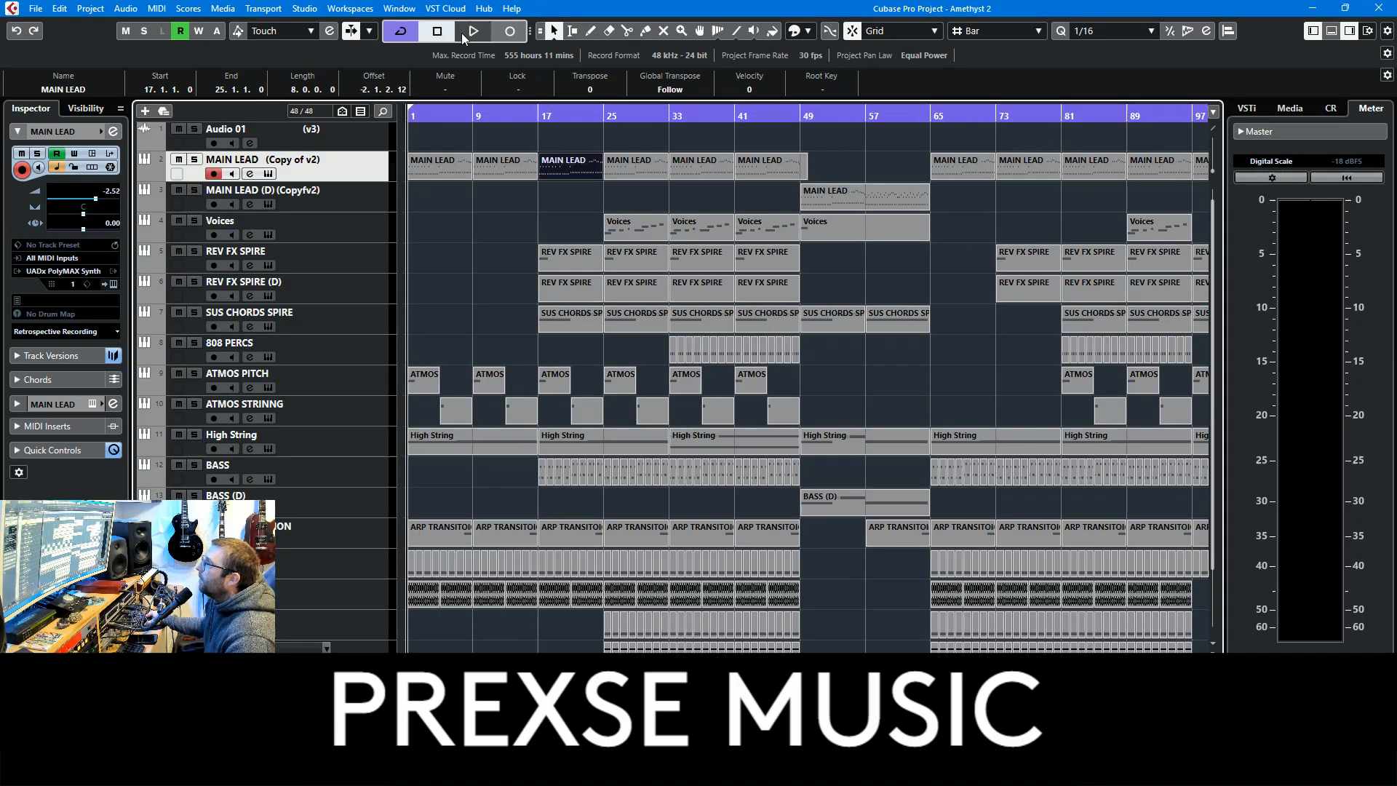
{"action": "left_click", "coordinate": [195, 160]}
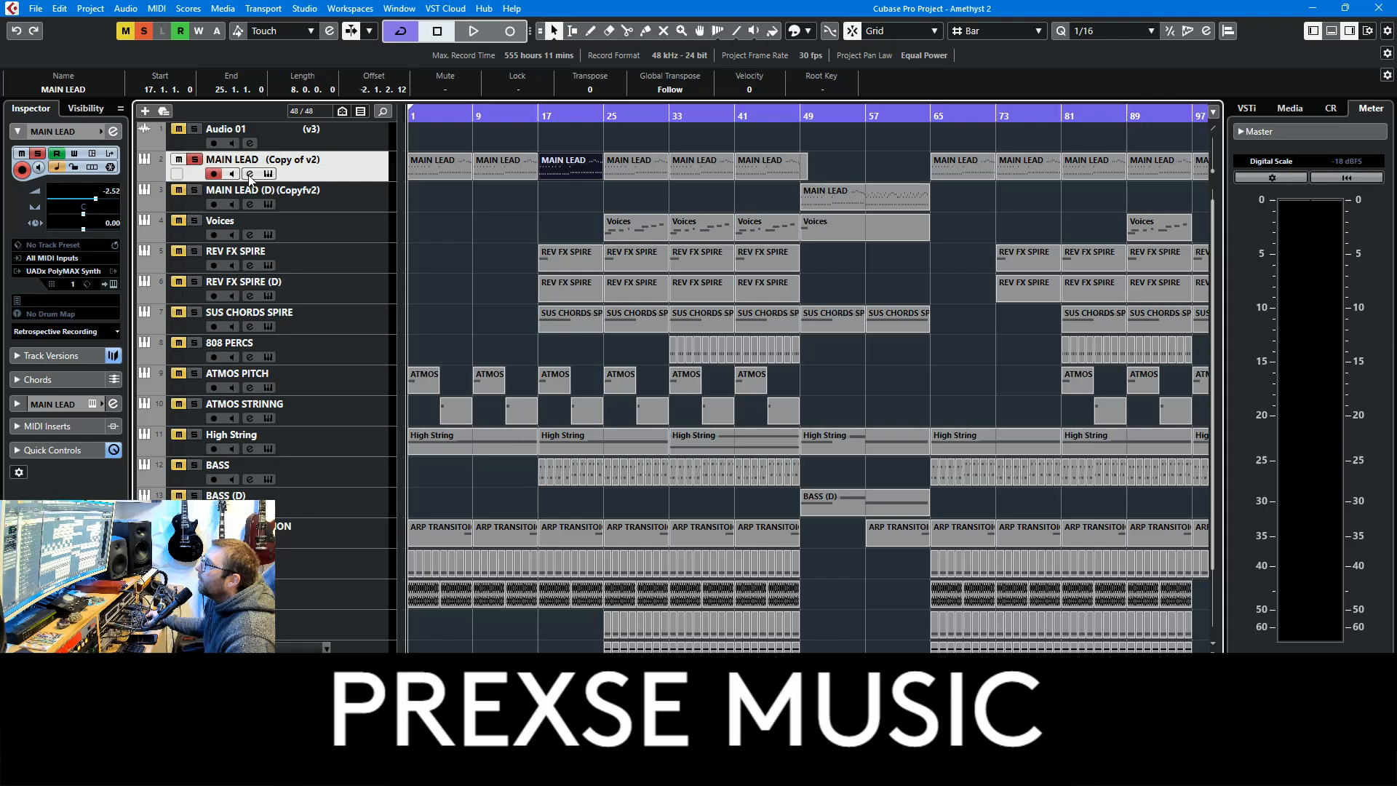
{"action": "left_click", "coordinate": [195, 159]}
Examine the full note pattern of the first MAIN LEAD part in the Key Editor and close the editor
{"action": "double_click", "coordinate": [429, 177]}
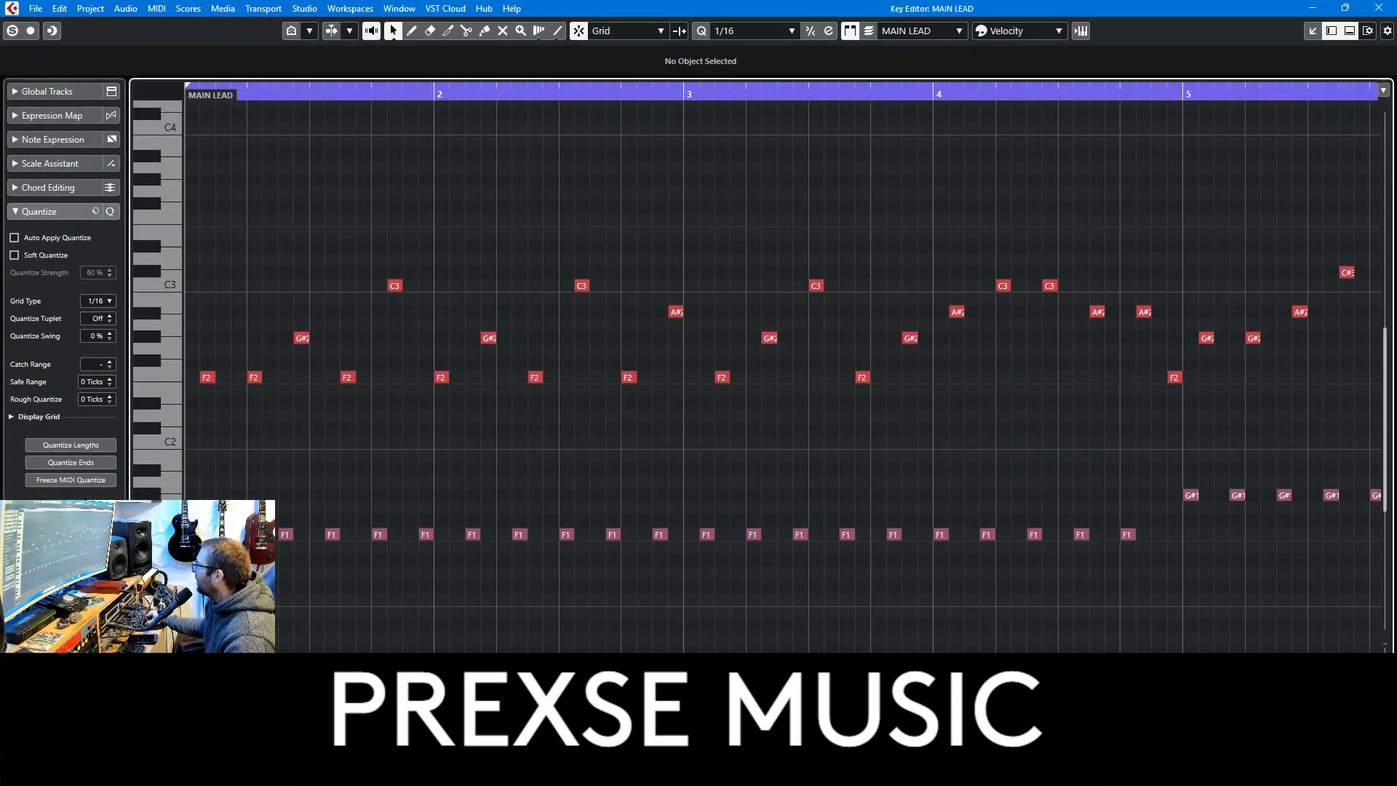
{"action": "key", "text": "g"}
{"action": "key", "text": "g"}
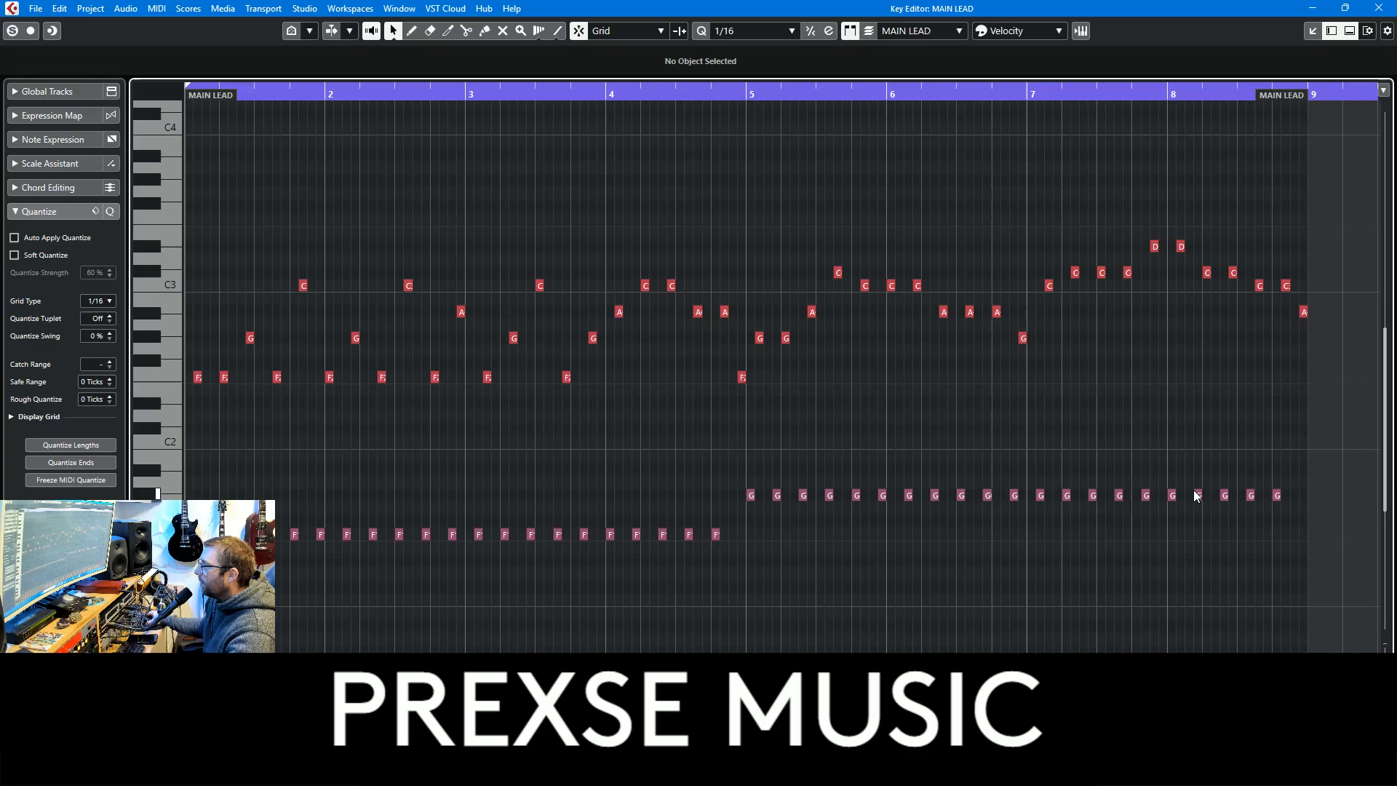
{"action": "left_click", "coordinate": [1380, 9]}
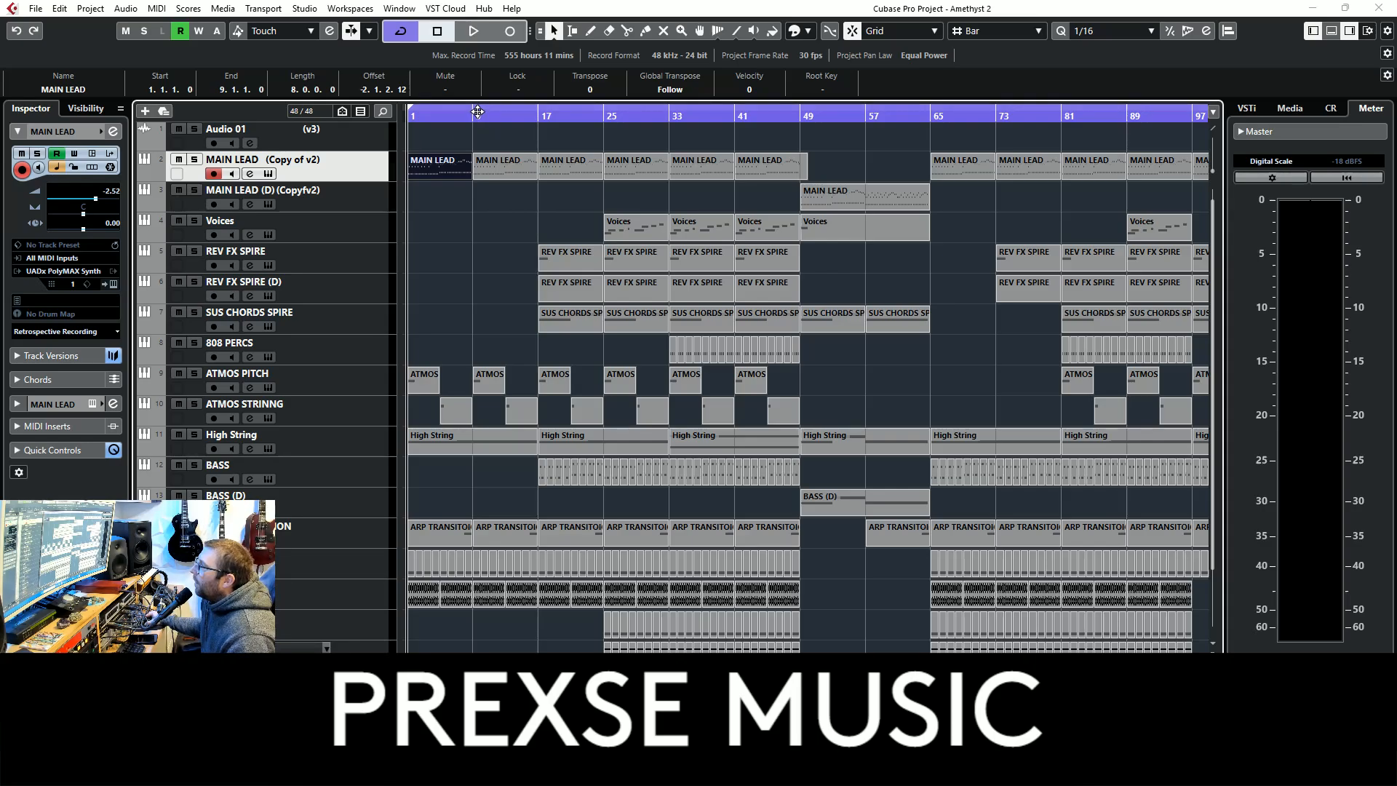
Solo and select the KICK track and play it on its own from the start
{"action": "left_click", "coordinate": [473, 31]}
{"action": "left_click", "coordinate": [194, 557]}
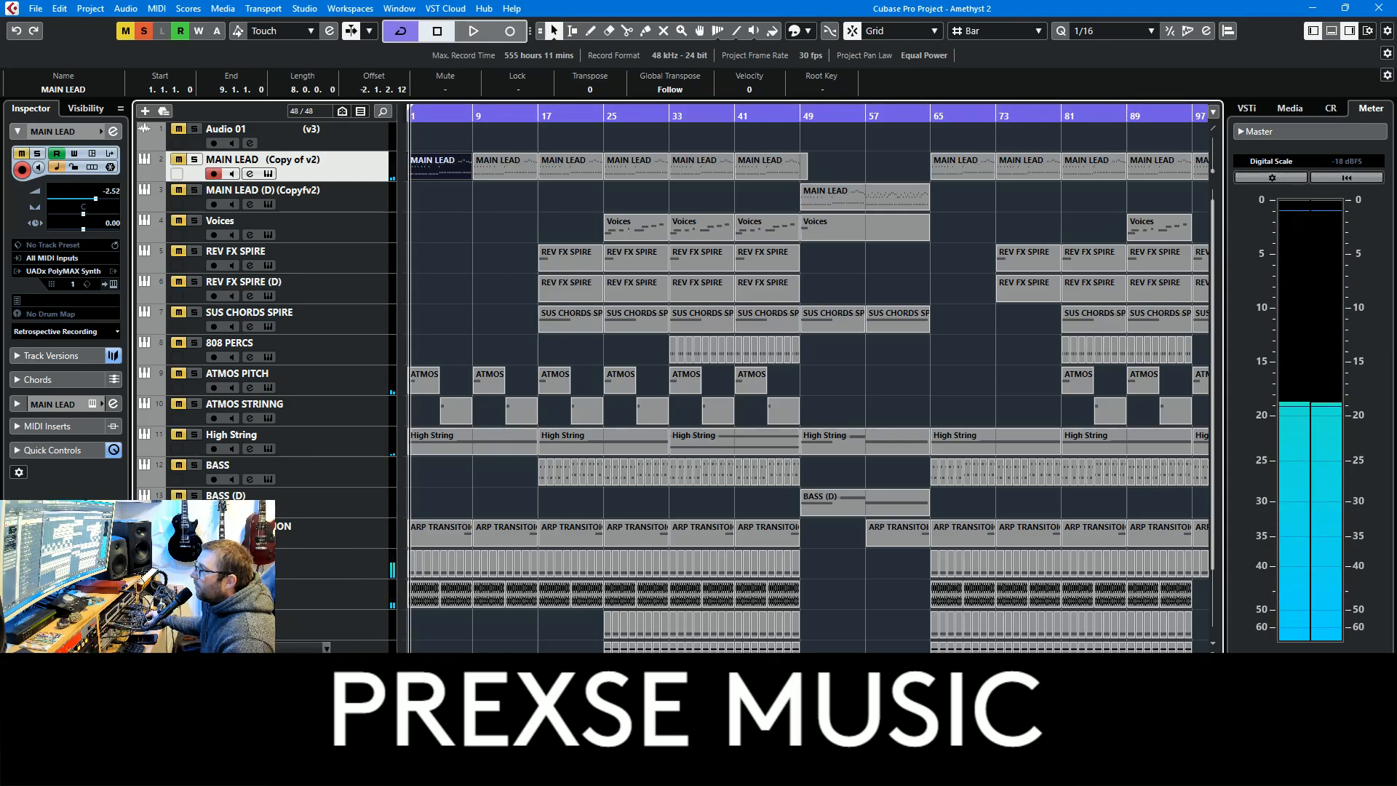
{"action": "left_click", "coordinate": [343, 572]}
{"action": "left_click", "coordinate": [69, 132]}
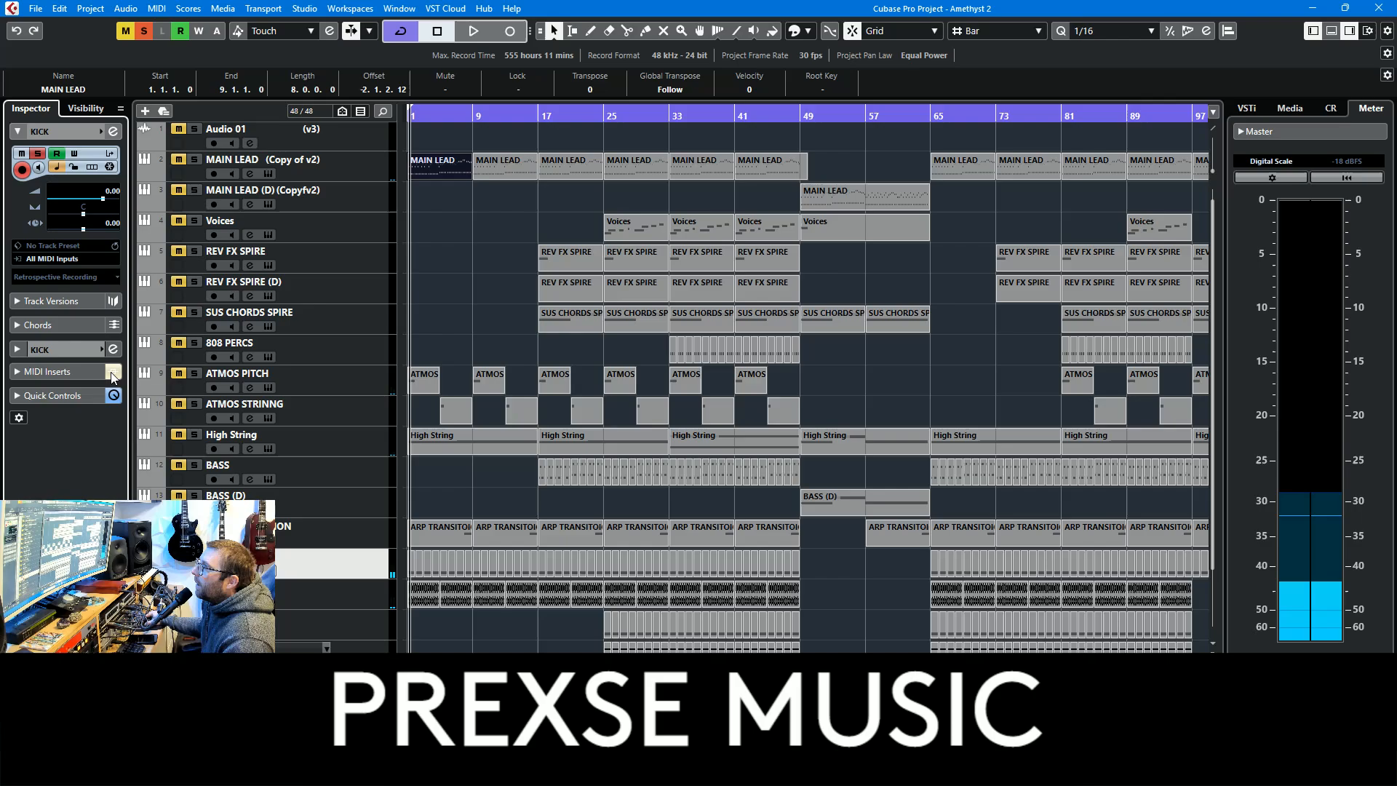
{"action": "key", "text": "space"}
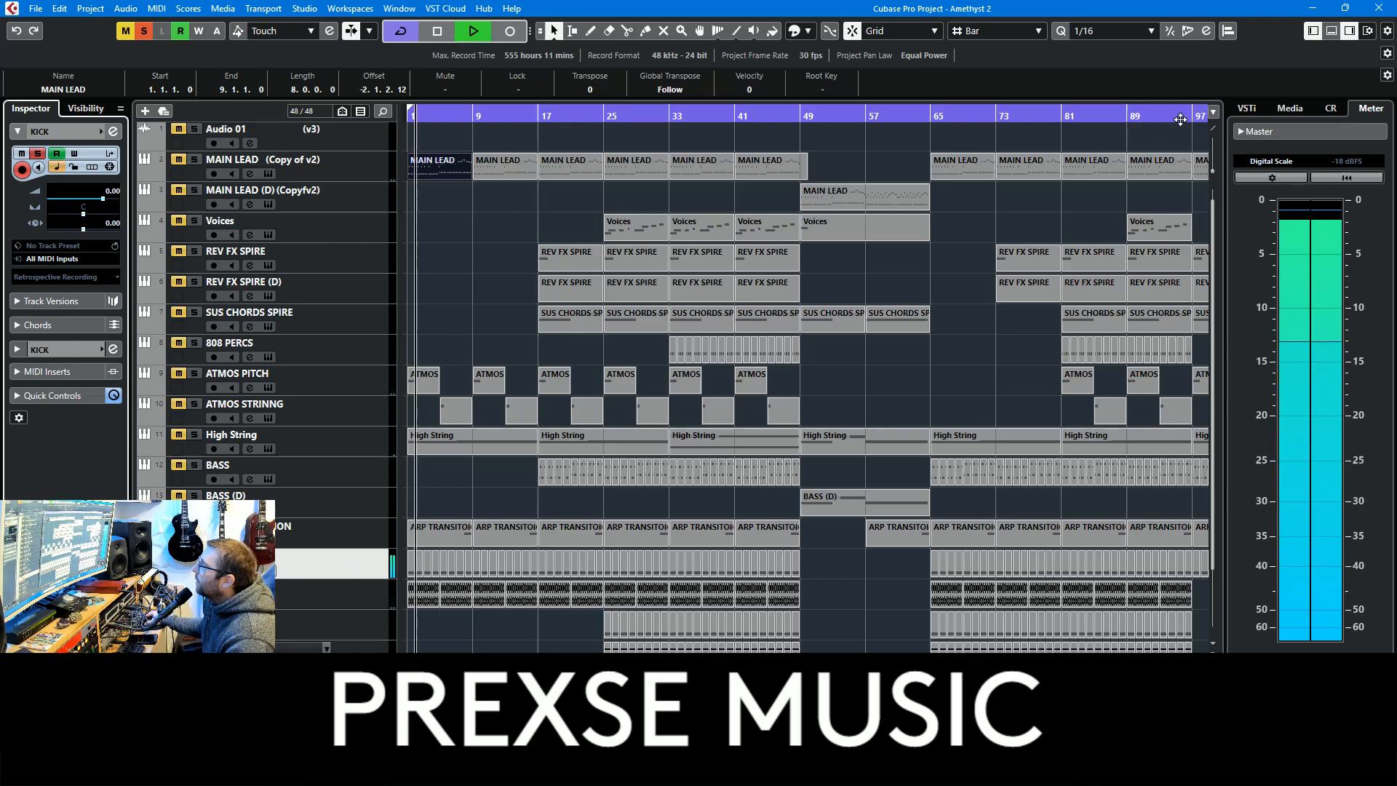
View the kick sample in the lower sampler editor, hide the editor and stop playback
{"action": "left_click", "coordinate": [1331, 32]}
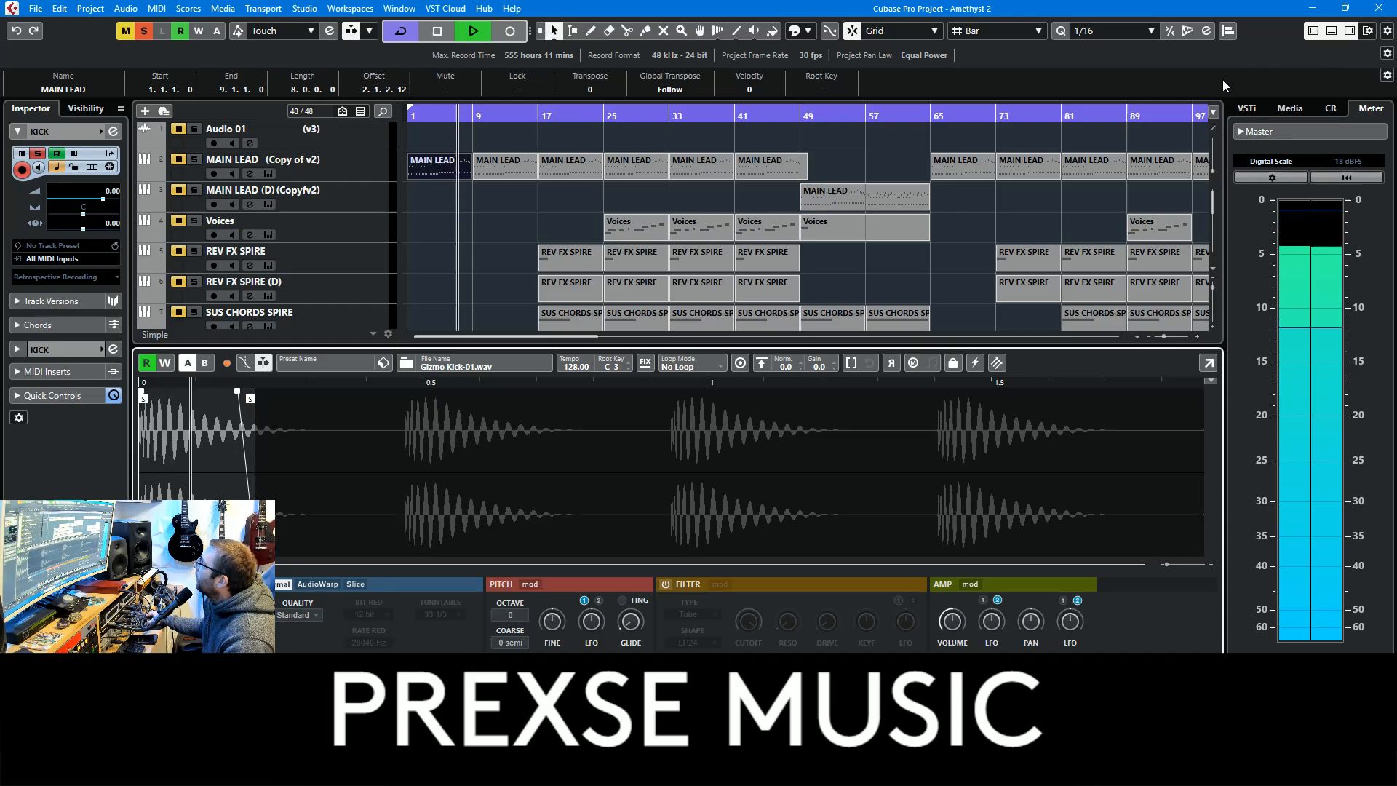
{"action": "left_click", "coordinate": [1331, 31]}
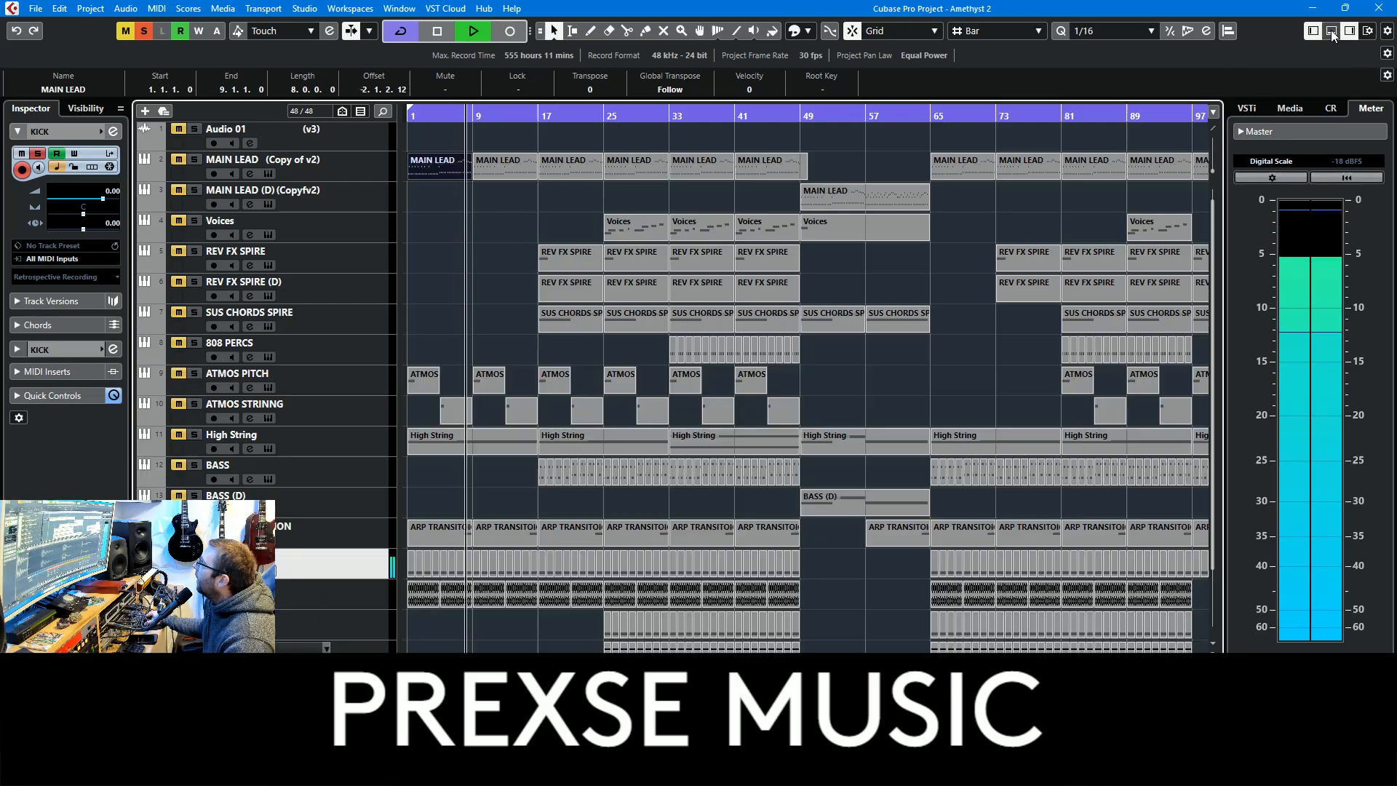
{"action": "key", "text": "space"}
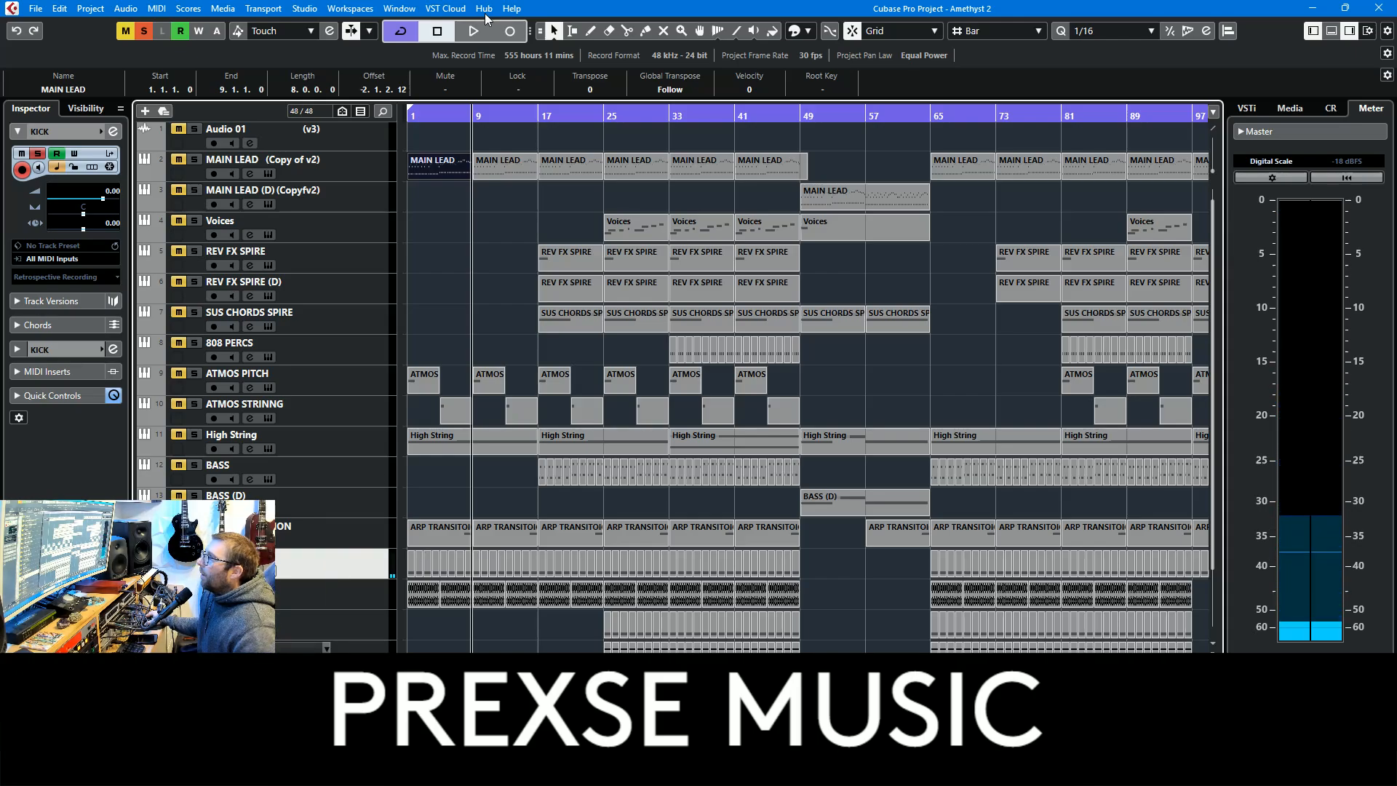
Solo the BASS track together with the kick, play up to the bass entry past bar 17 and stop
{"action": "left_click", "coordinate": [474, 33]}
{"action": "left_click", "coordinate": [232, 469]}
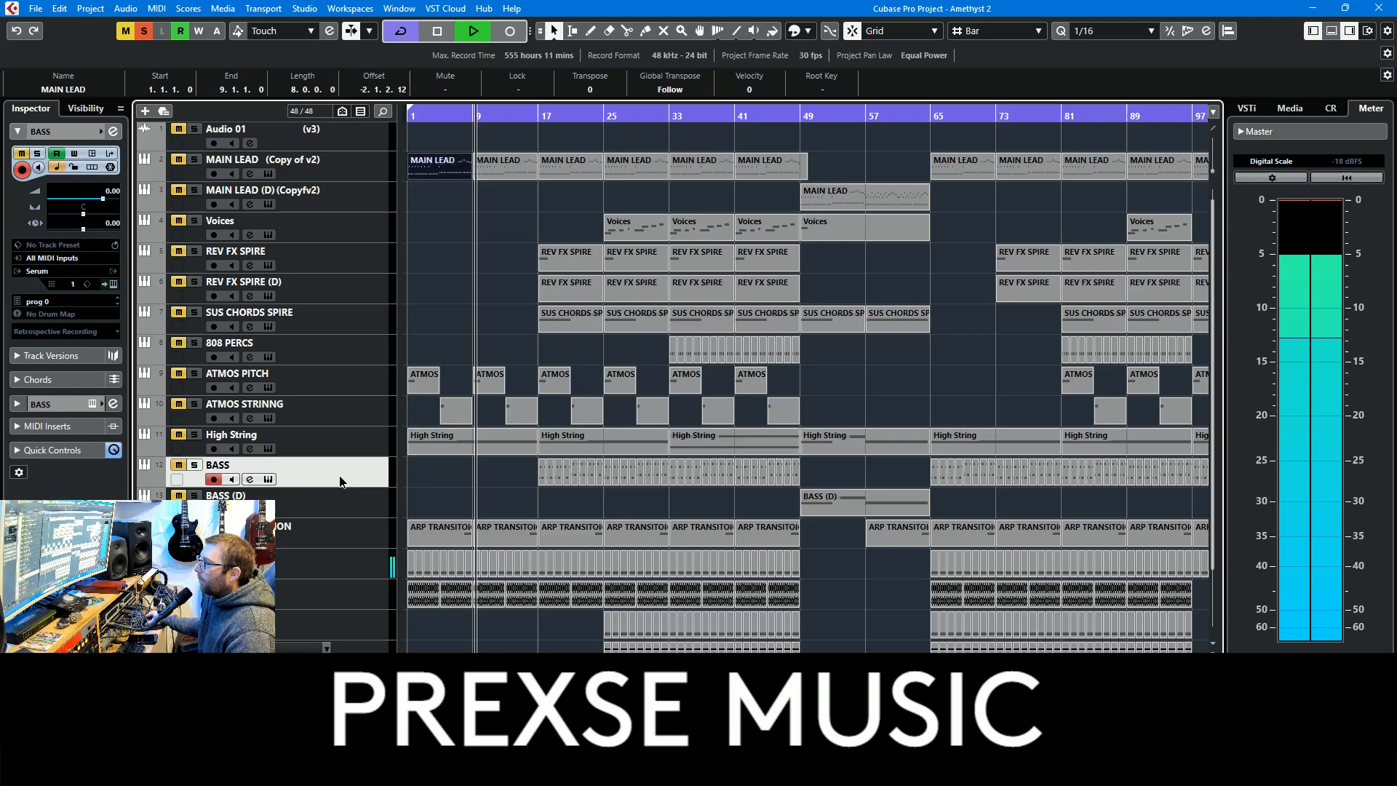
{"action": "left_click", "coordinate": [193, 464]}
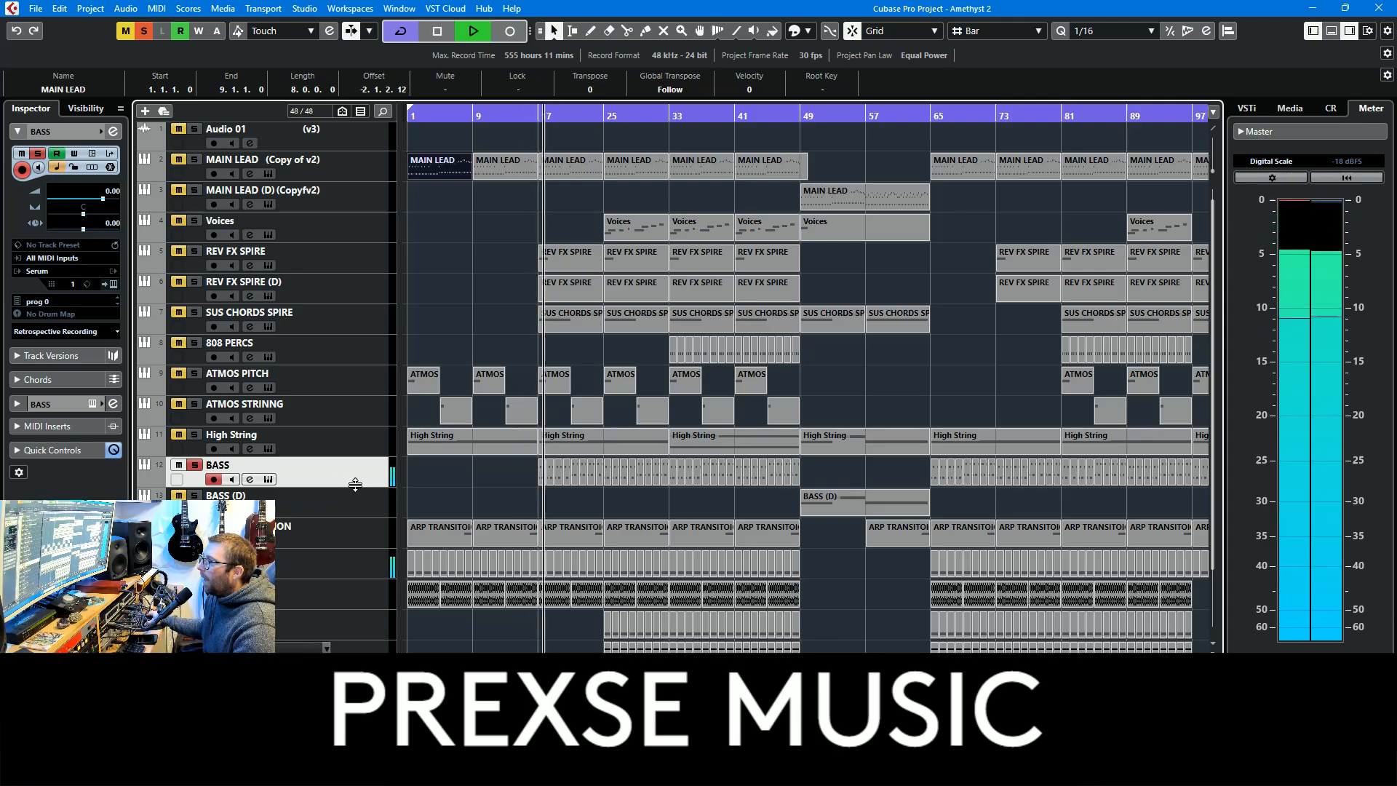
{"action": "key", "text": "space"}
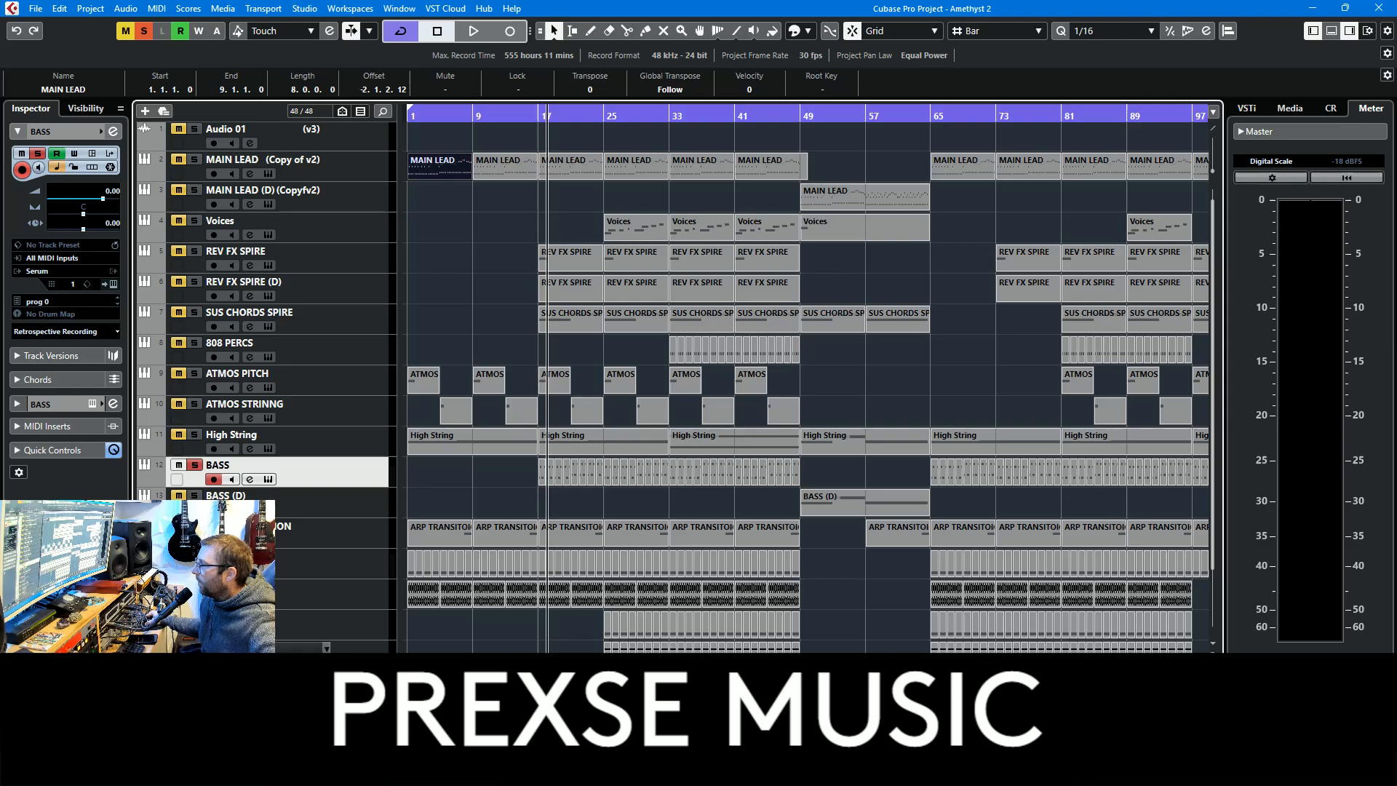
Replay the soloed kick and bass from the beginning, stop and return the playback position to bar 1
{"action": "key", "text": "space"}
{"action": "left_click", "coordinate": [432, 116]}
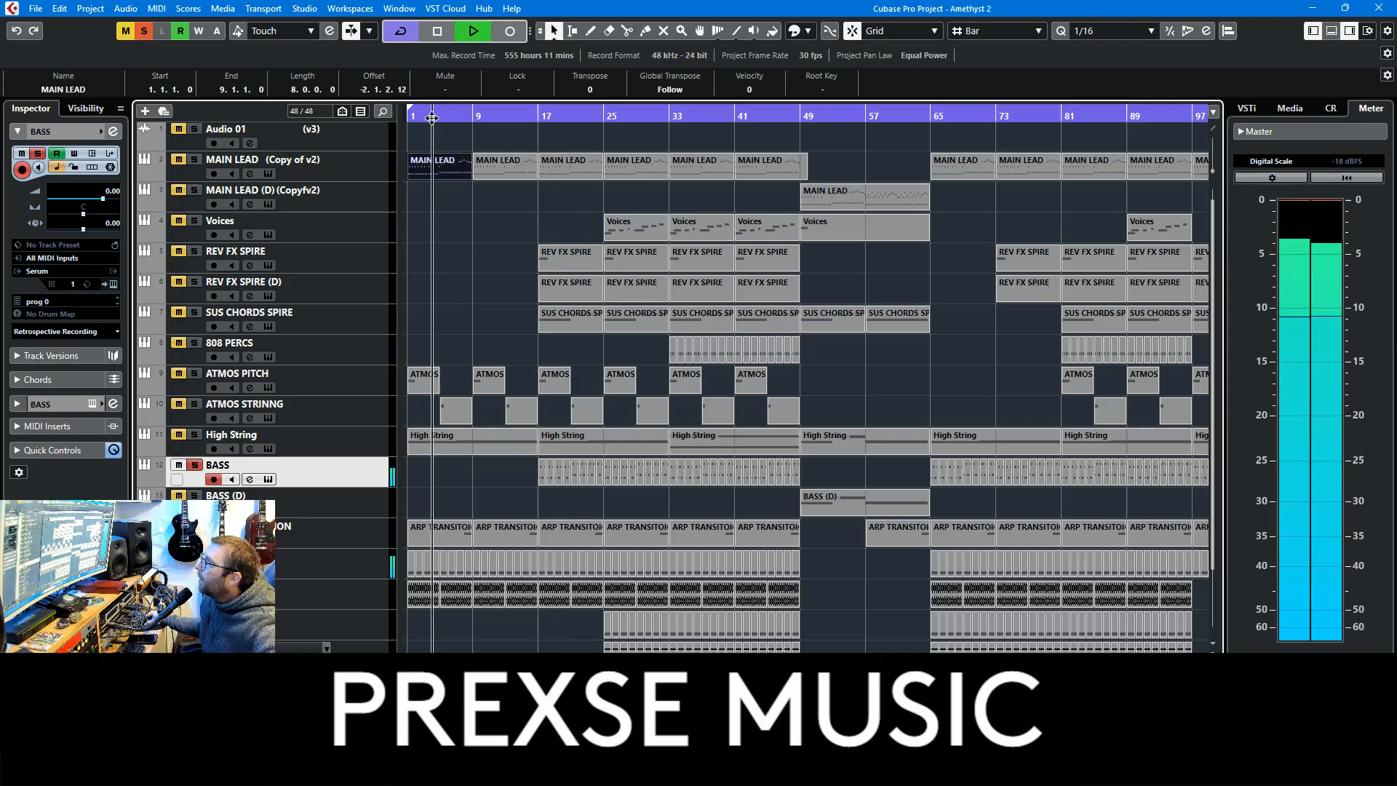
{"action": "left_click_drag", "start_coordinate": [433, 116], "coordinate": [338, 137]}
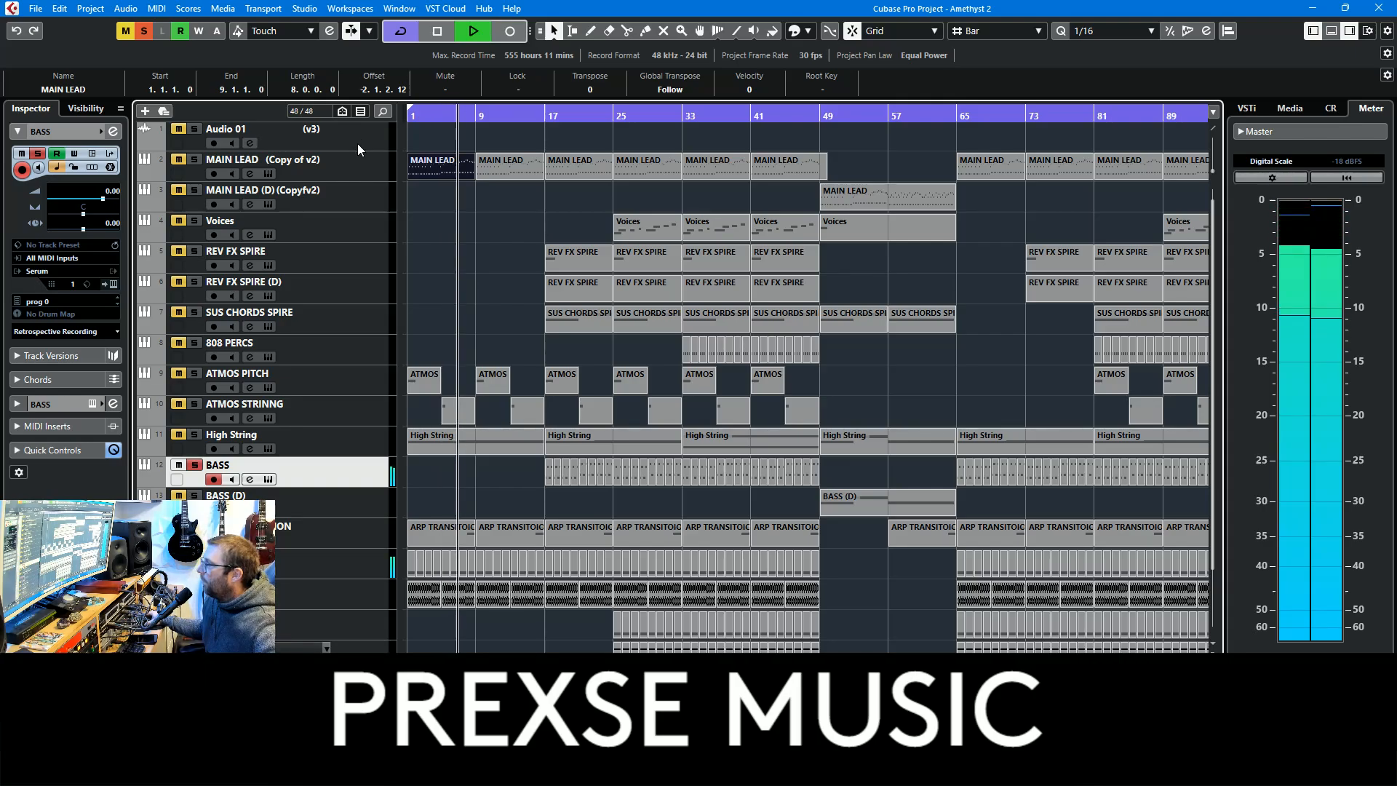
{"action": "key", "text": "space"}
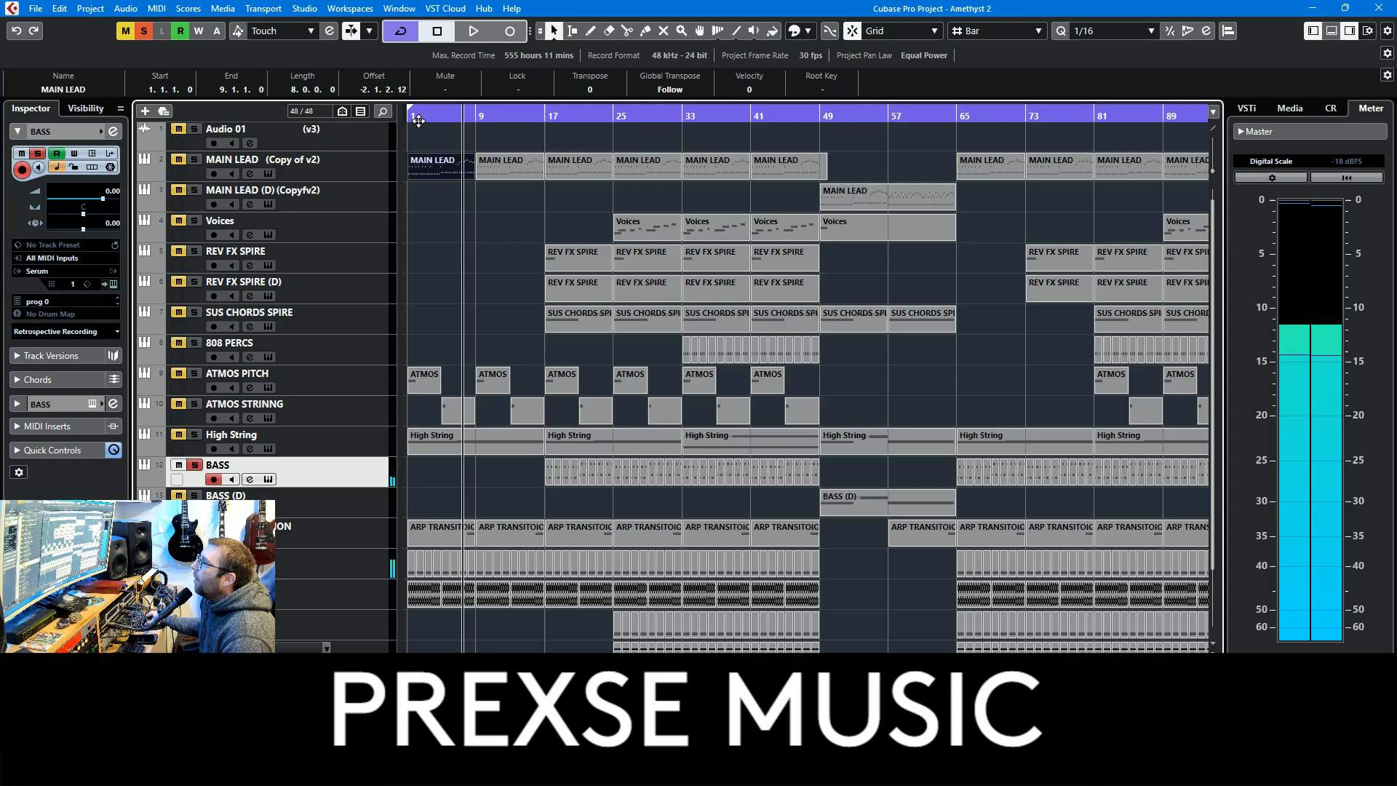
{"action": "left_click_drag", "start_coordinate": [418, 120], "coordinate": [407, 113]}
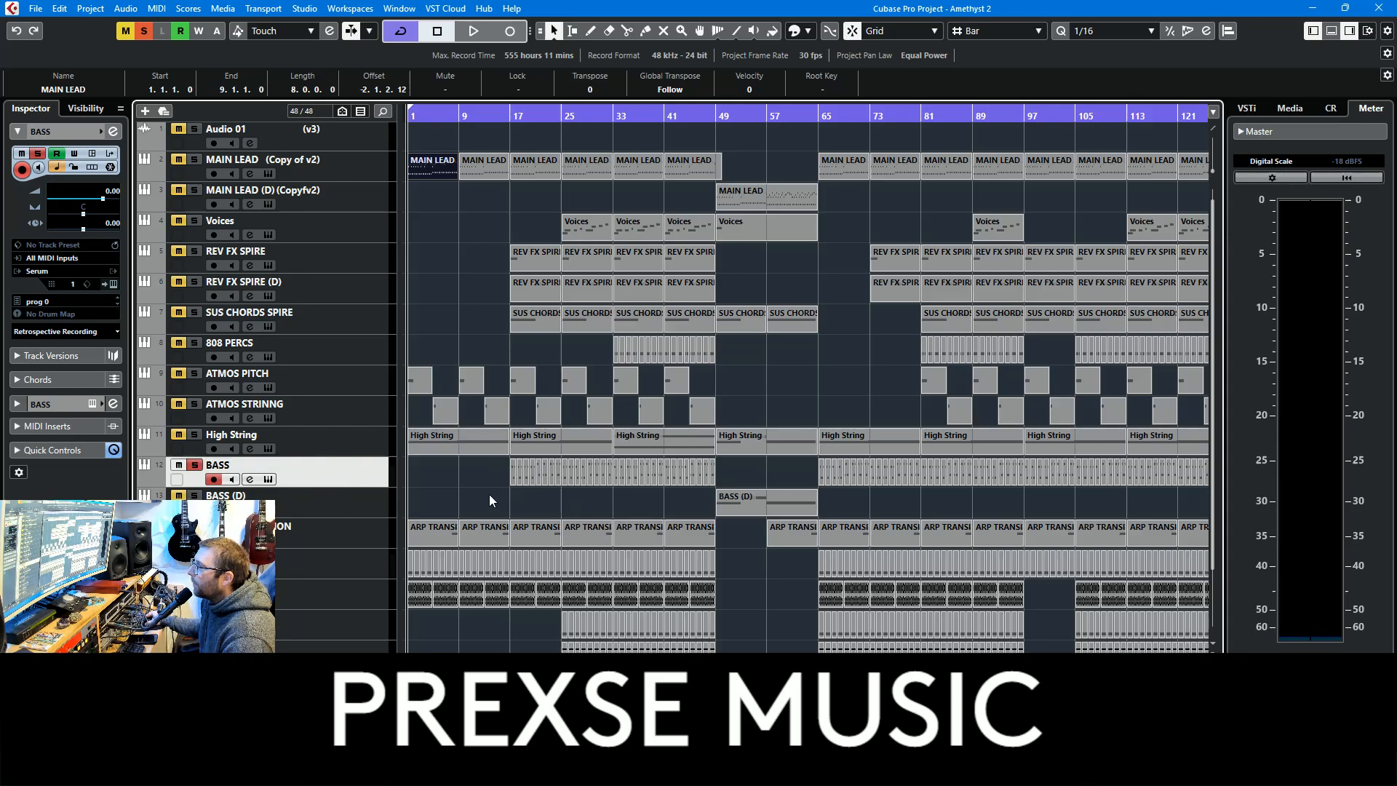
Show the KICK track's audio inserts, examine its UAD Pultec EQP-1A equalizer and close the plug-in
{"action": "left_click", "coordinate": [364, 169]}
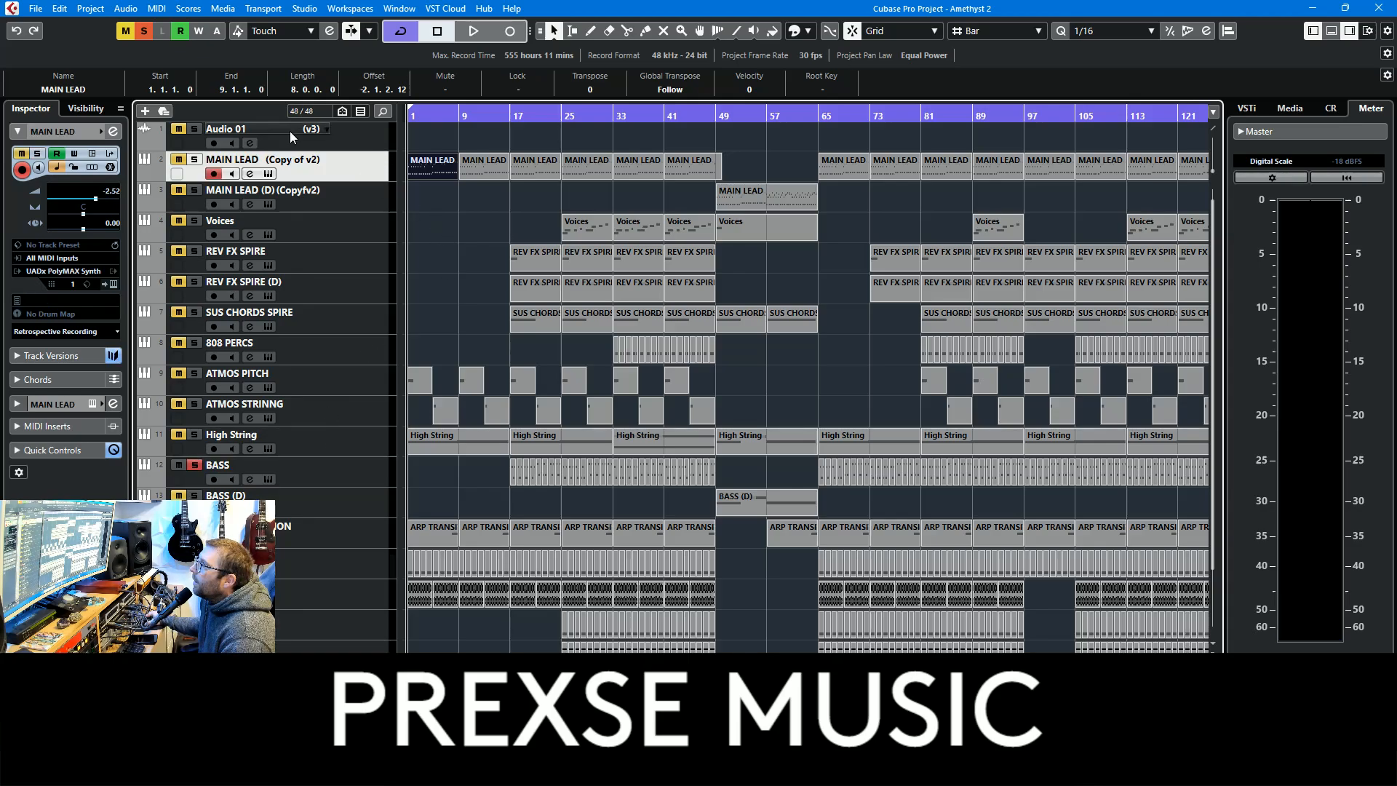
{"action": "left_click", "coordinate": [345, 556]}
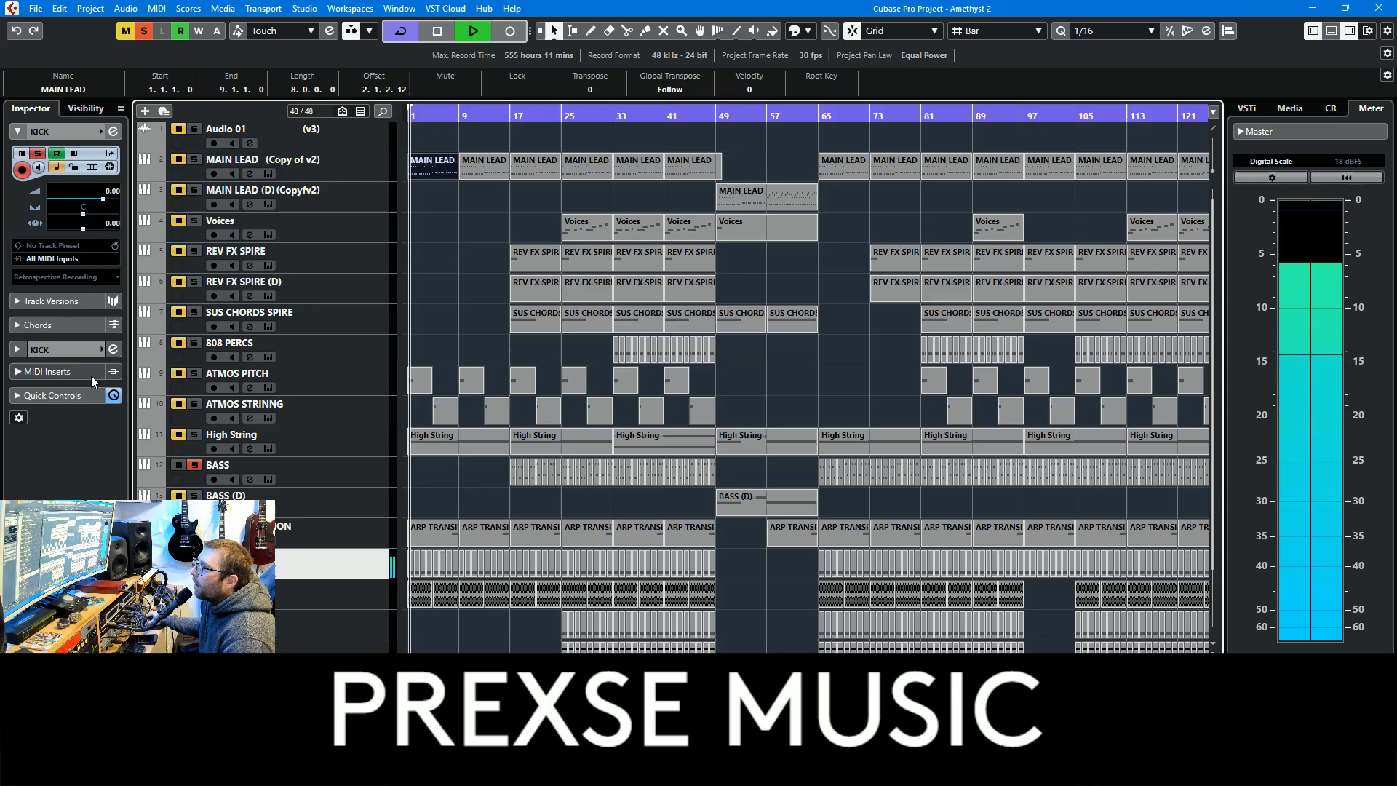
{"action": "left_click", "coordinate": [64, 354]}
{"action": "key", "text": "space"}
{"action": "left_click", "coordinate": [51, 249]}
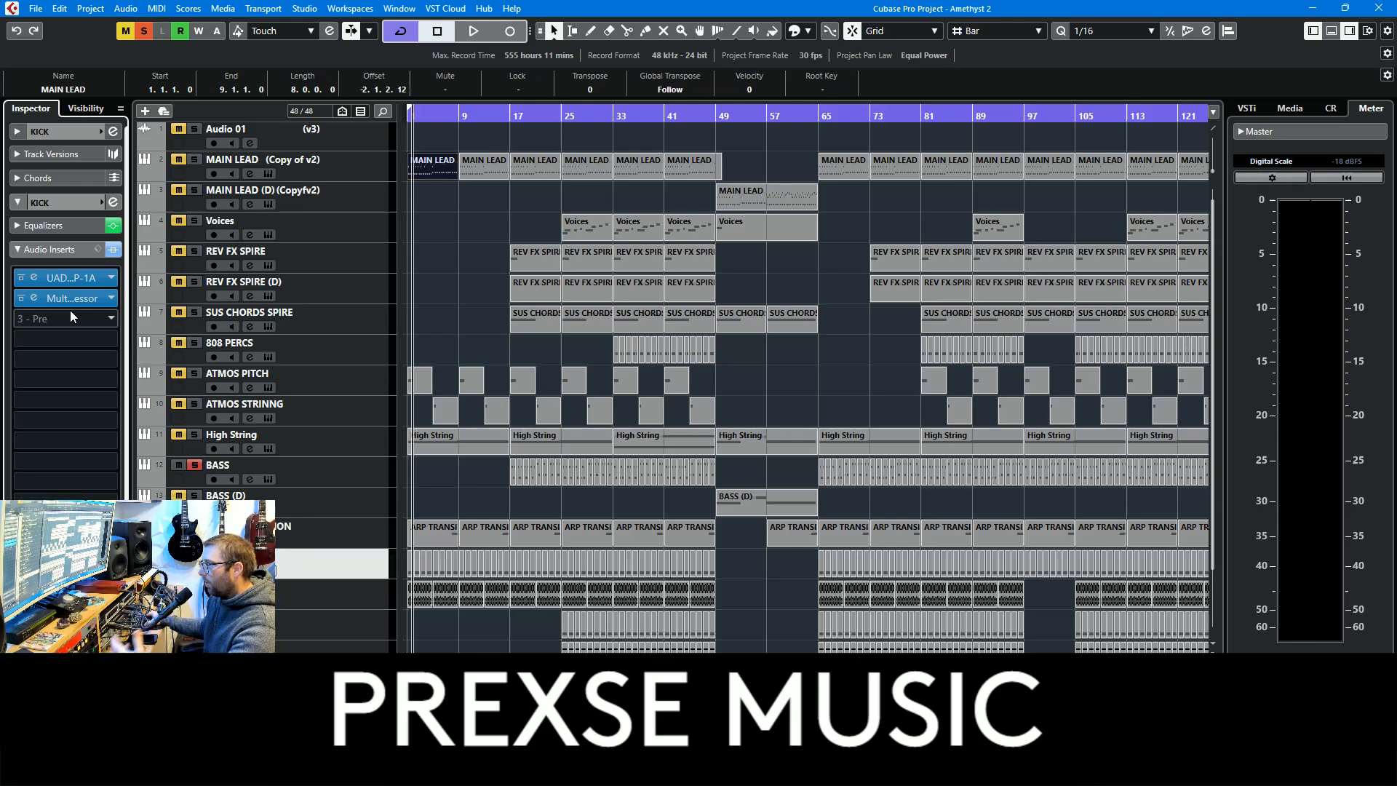
{"action": "left_click", "coordinate": [69, 283]}
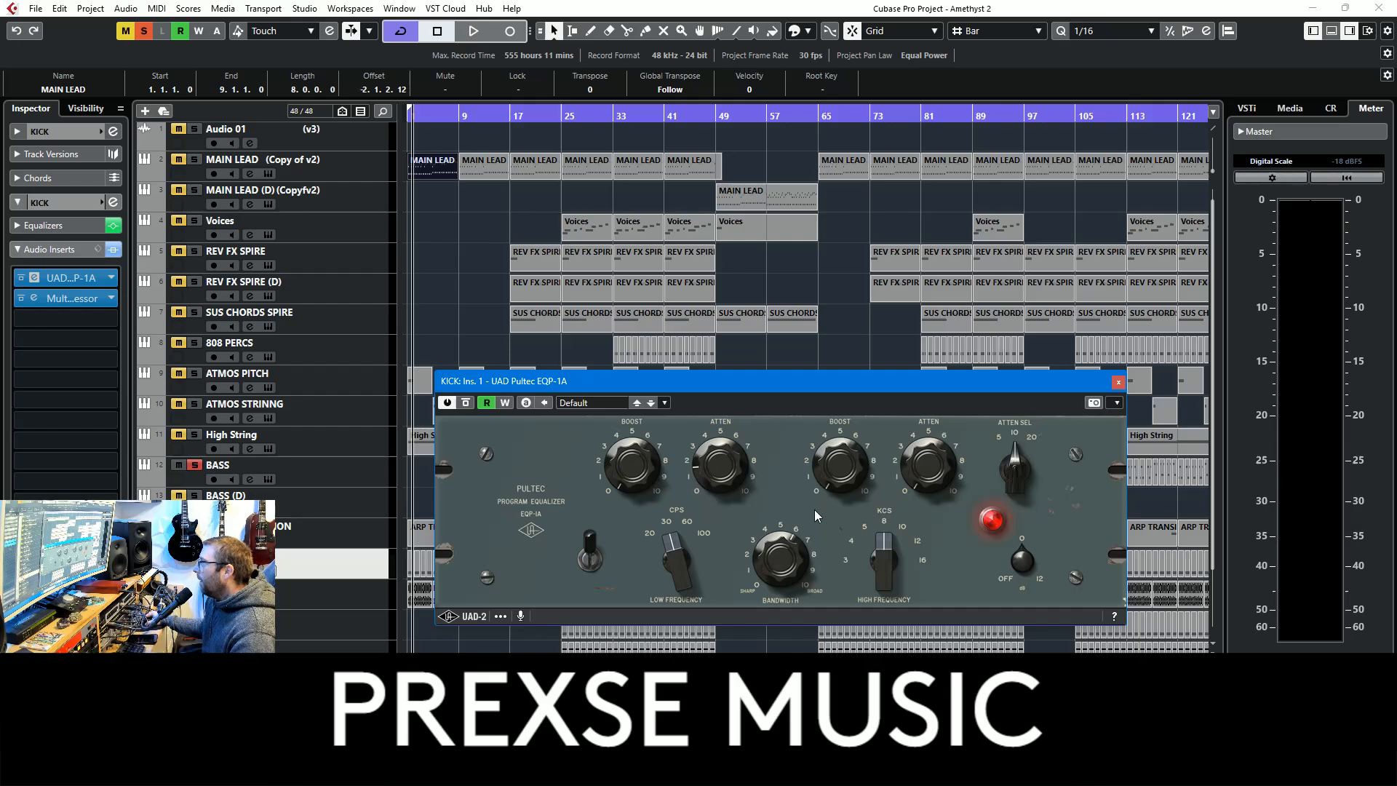
{"action": "left_click", "coordinate": [1119, 382]}
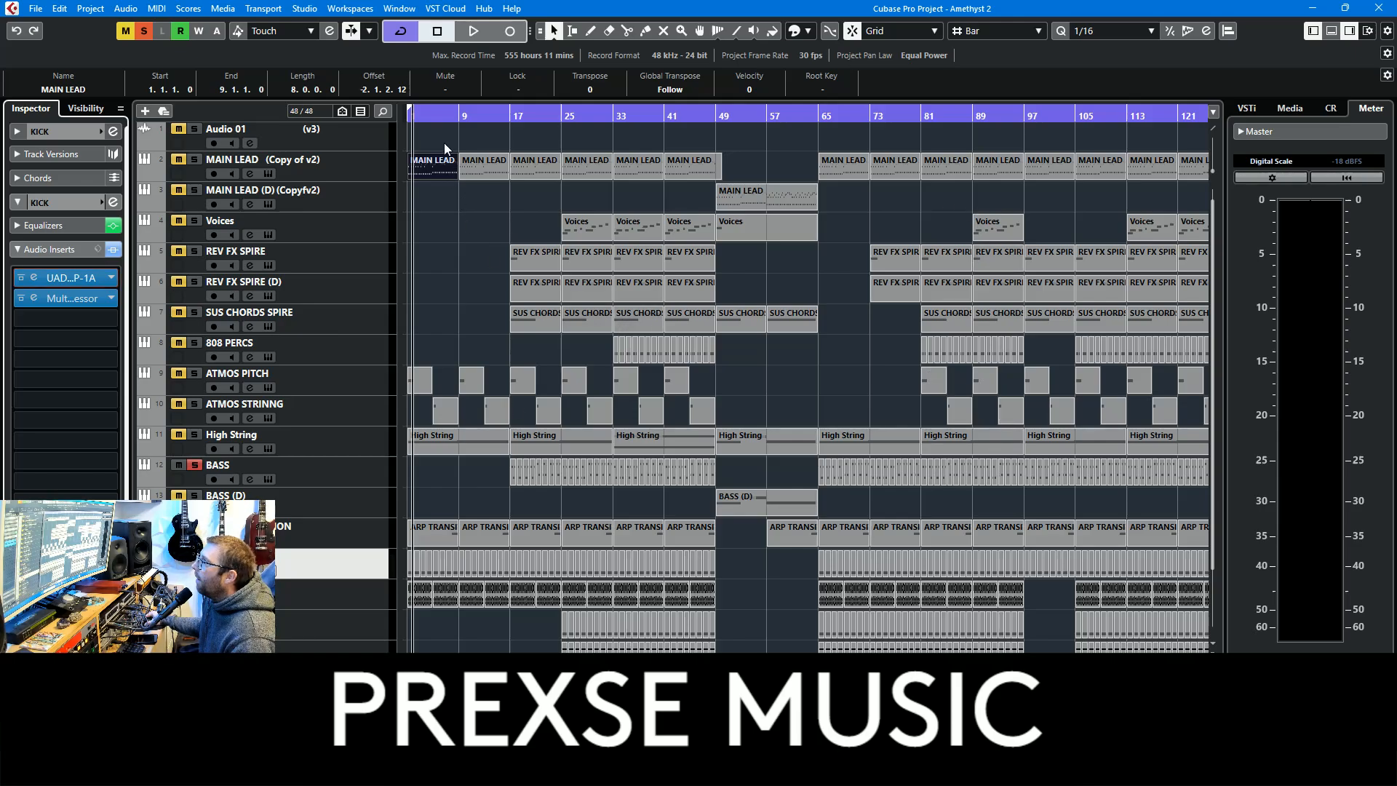
Return the playback position to the project start and restart playback with KICK and BASS soloed
{"action": "left_click_drag", "start_coordinate": [423, 120], "coordinate": [326, 124]}
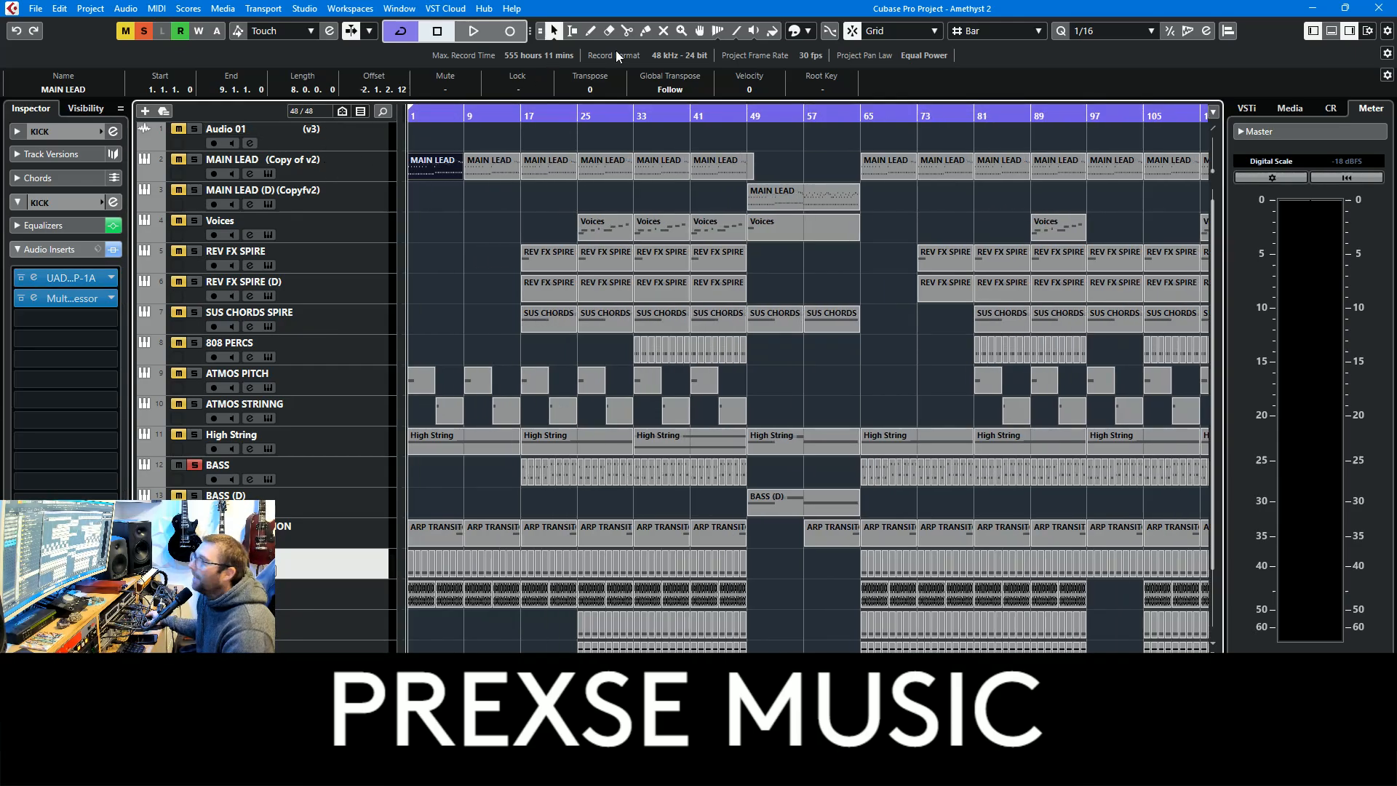
{"action": "key", "text": "space"}
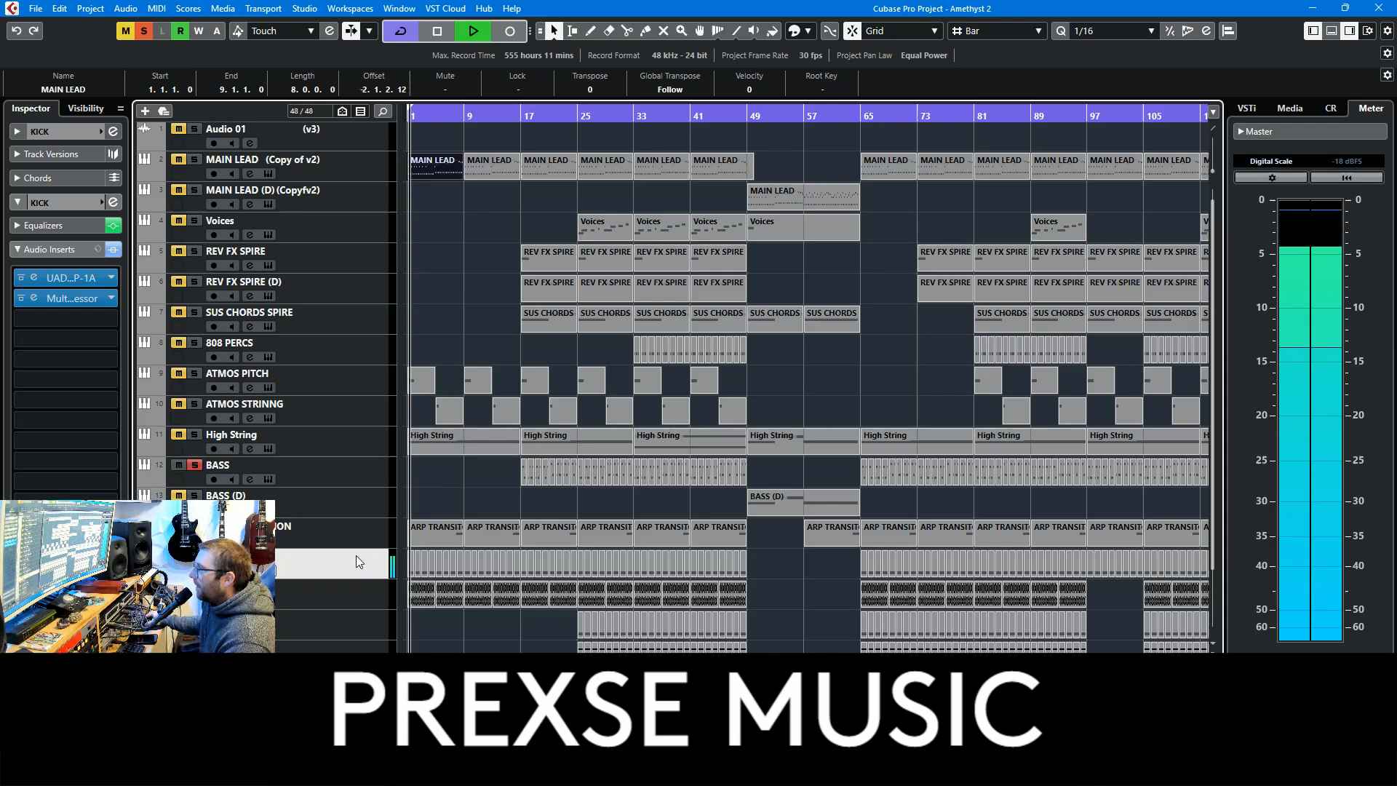
Solo the High String track too, examine its part at bar 33 in the Key Editor and close the editor
{"action": "left_click", "coordinate": [357, 474]}
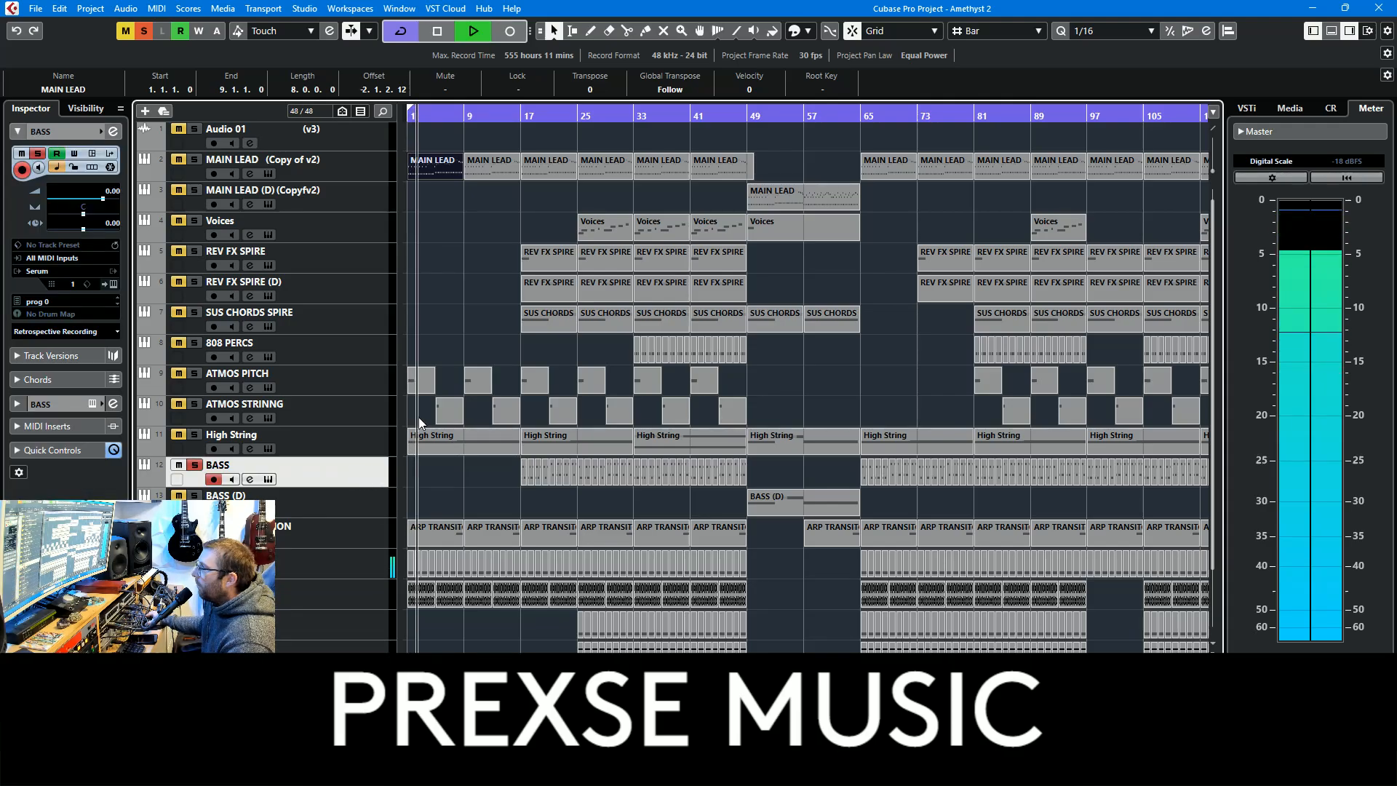
{"action": "left_click", "coordinate": [195, 434]}
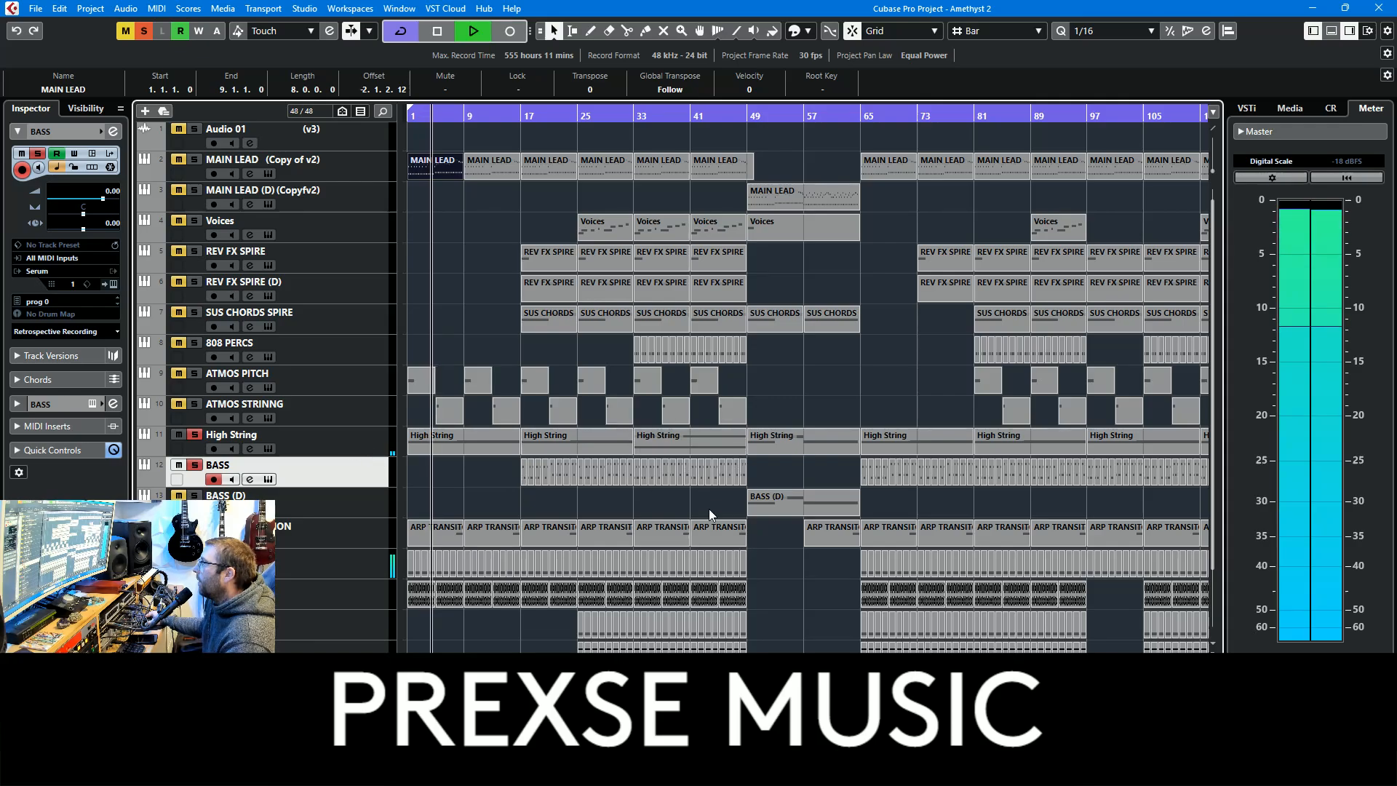
{"action": "double_click", "coordinate": [693, 440]}
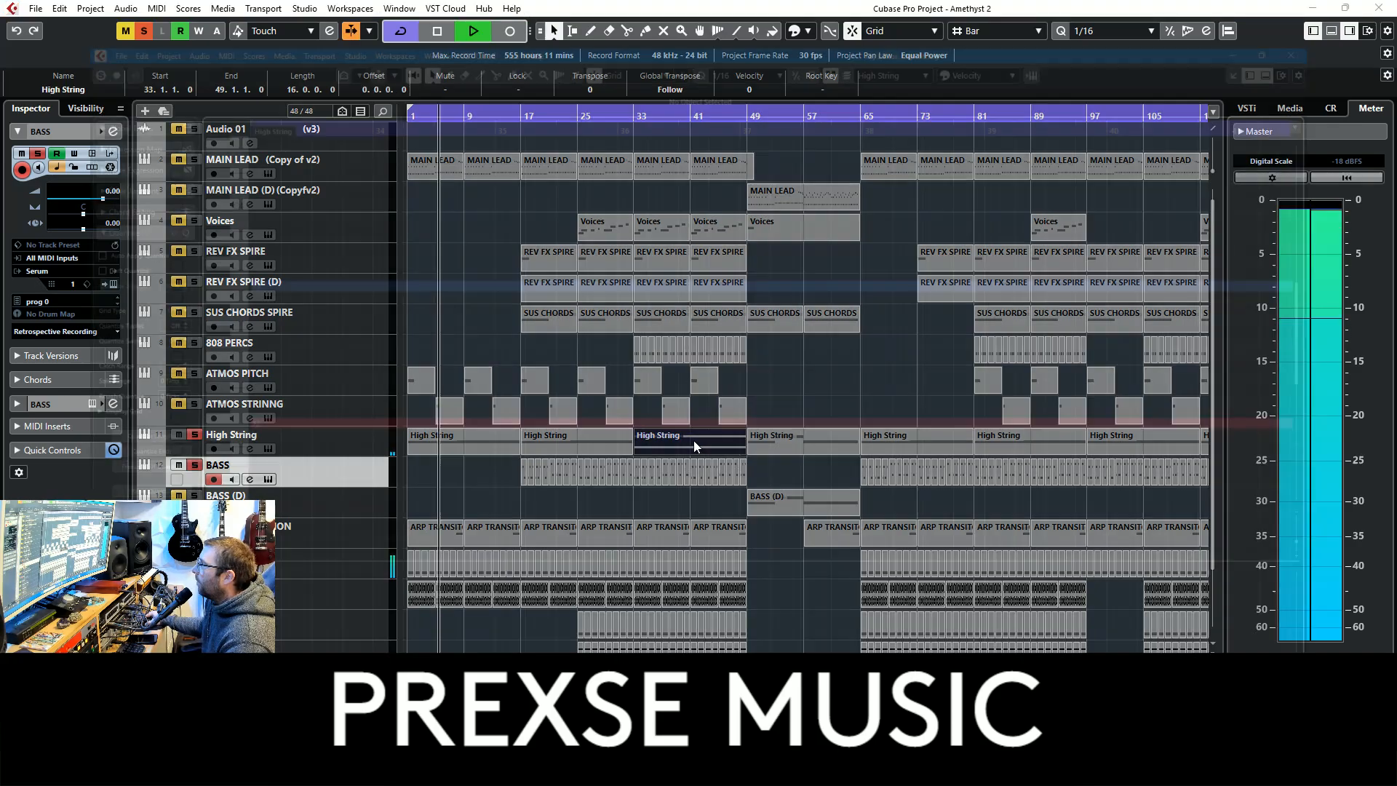
{"action": "left_click", "coordinate": [1380, 8]}
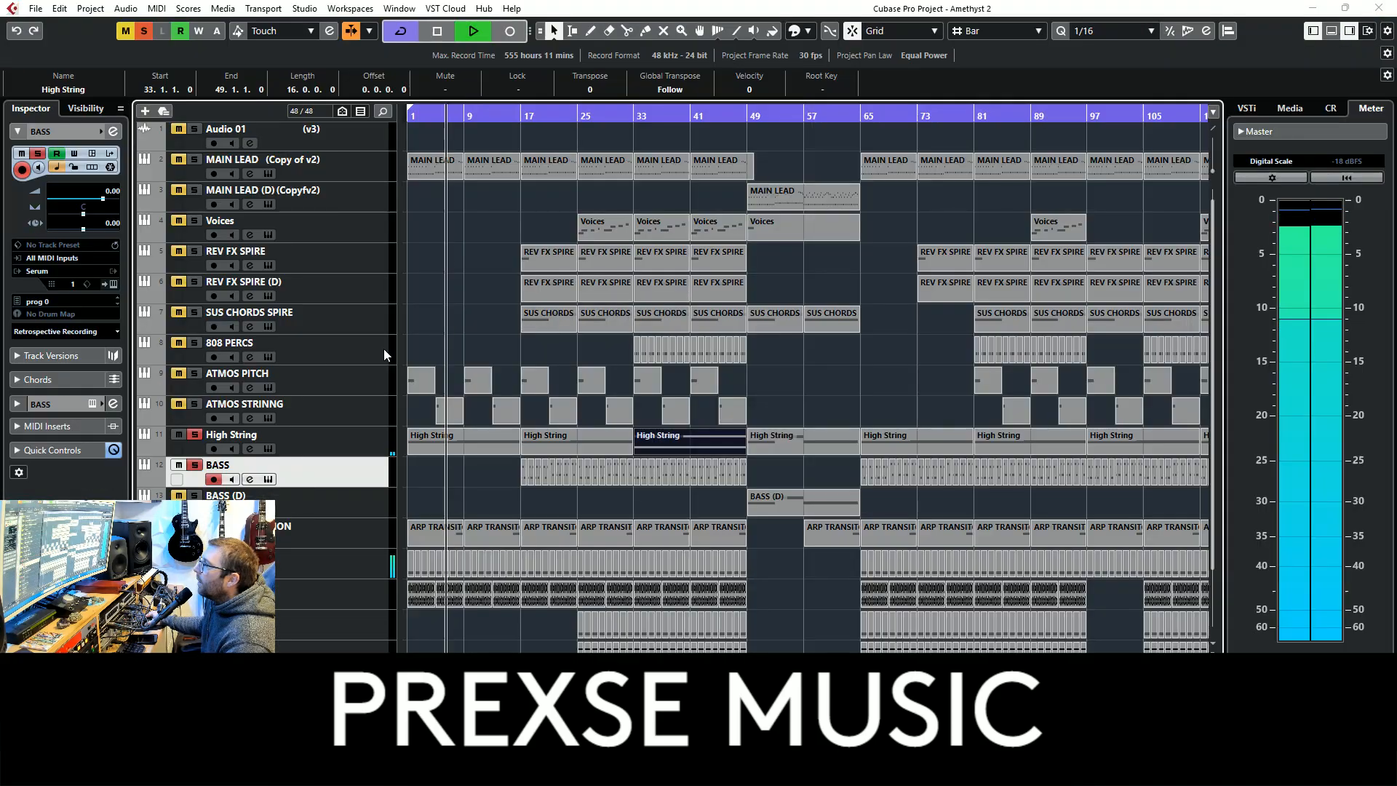
Return the playback position to bar 1 and replay with ATMOS PITCH and ATMOS STRINNG added to the soloed tracks
{"action": "key", "text": "space"}
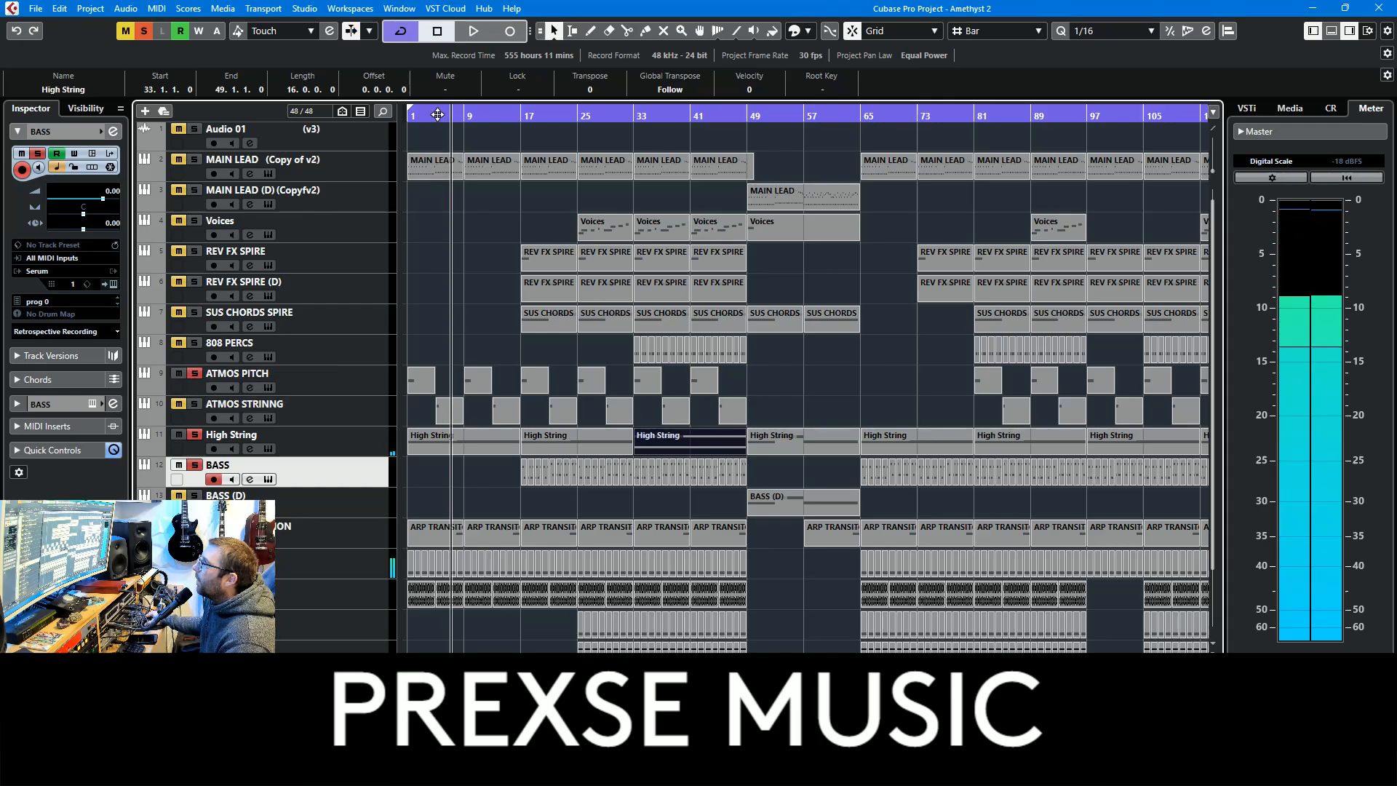
{"action": "left_click_drag", "start_coordinate": [437, 114], "coordinate": [402, 138]}
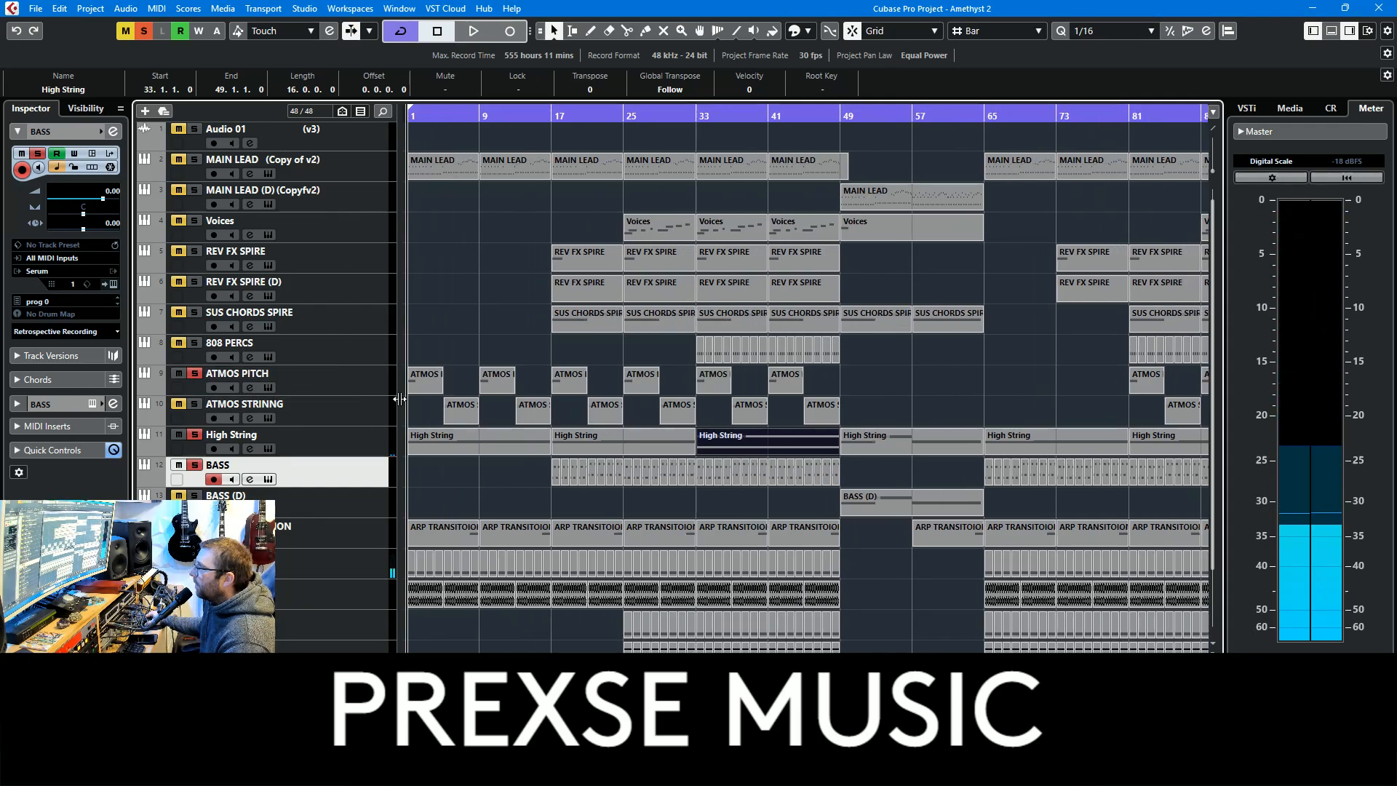
{"action": "key", "text": "space"}
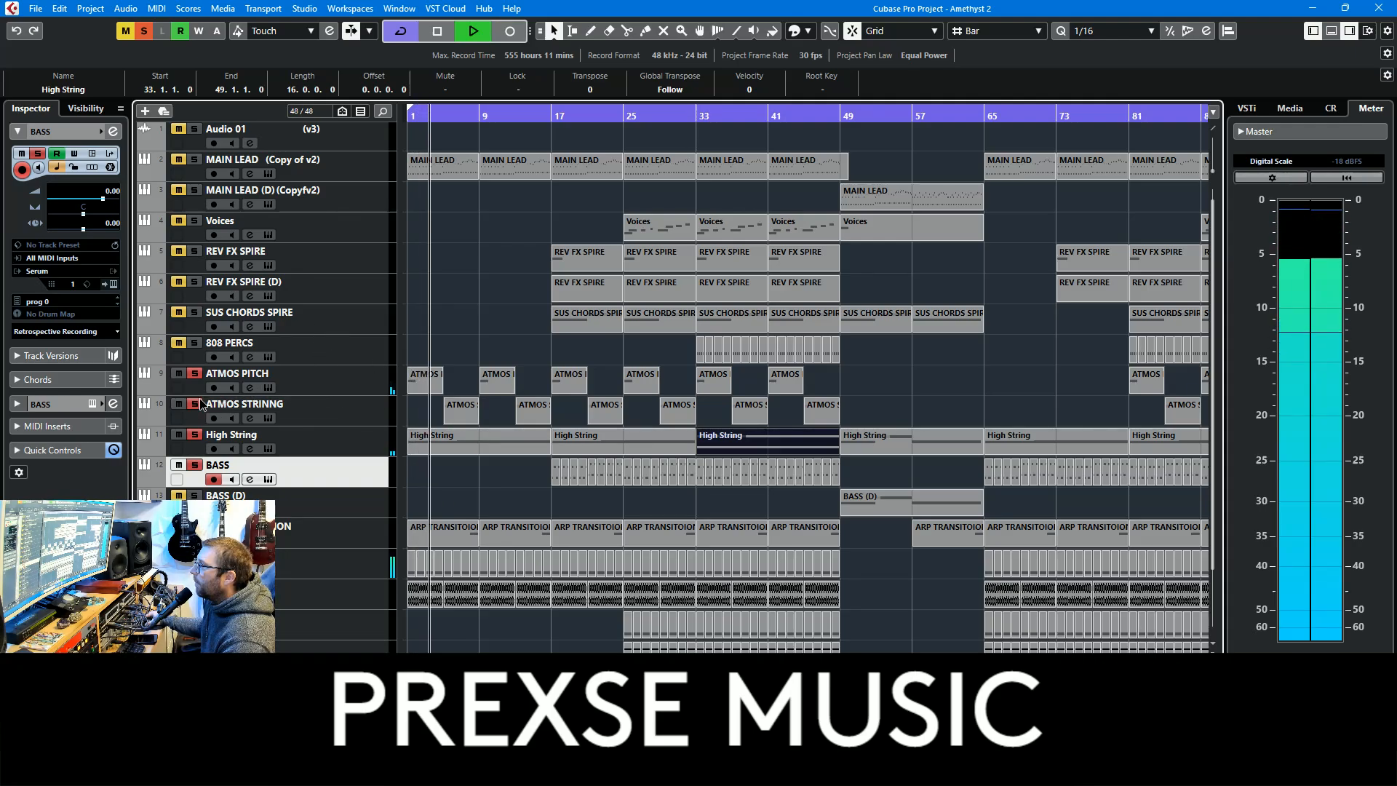
Stop playback and open the ATMOS PITCH track's Serum instrument to examine it
{"action": "left_click", "coordinate": [313, 390]}
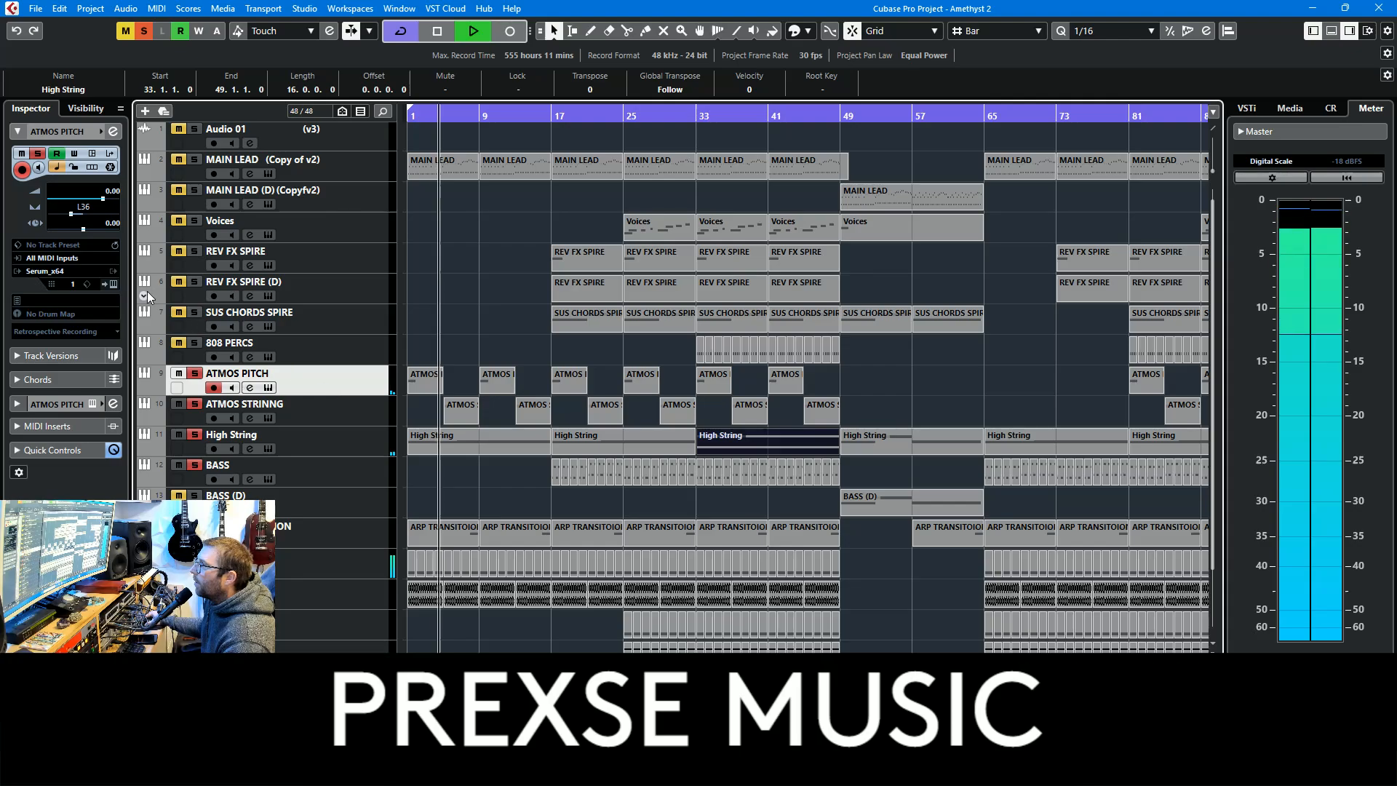
{"action": "key", "text": "space"}
{"action": "left_click", "coordinate": [112, 285]}
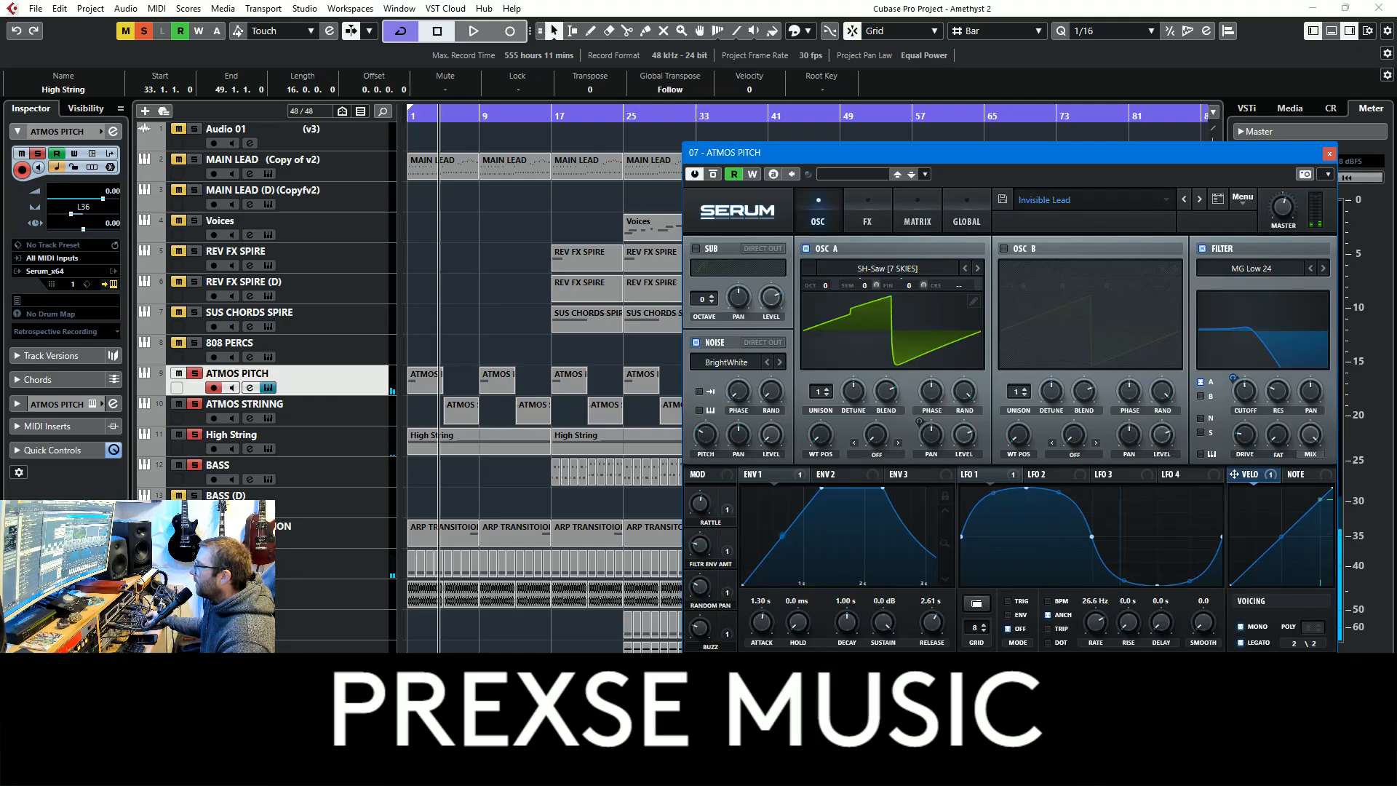
Close Serum, examine the ATMOS STRINNG track's Augmented Strings instrument and close that window
{"action": "left_click", "coordinate": [373, 409]}
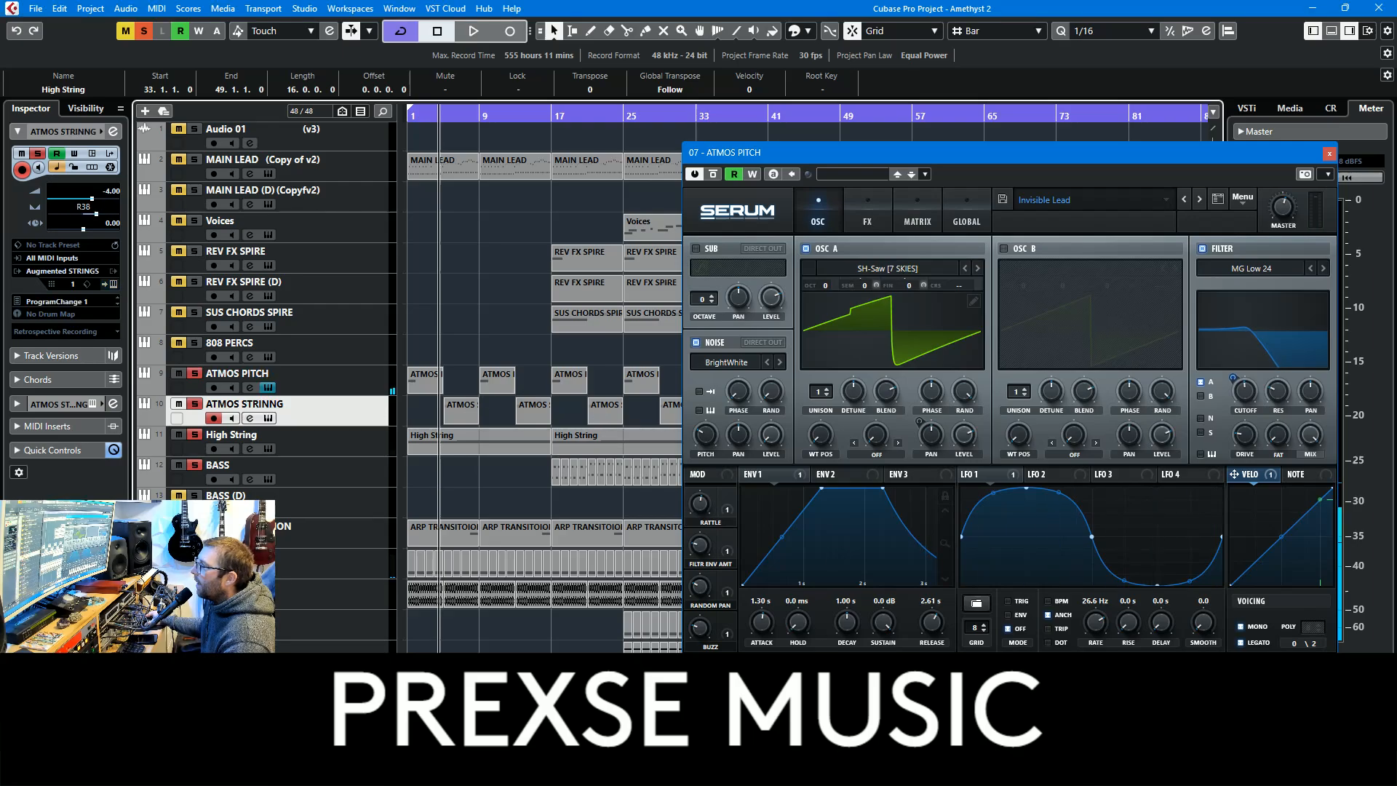
{"action": "left_click", "coordinate": [112, 284]}
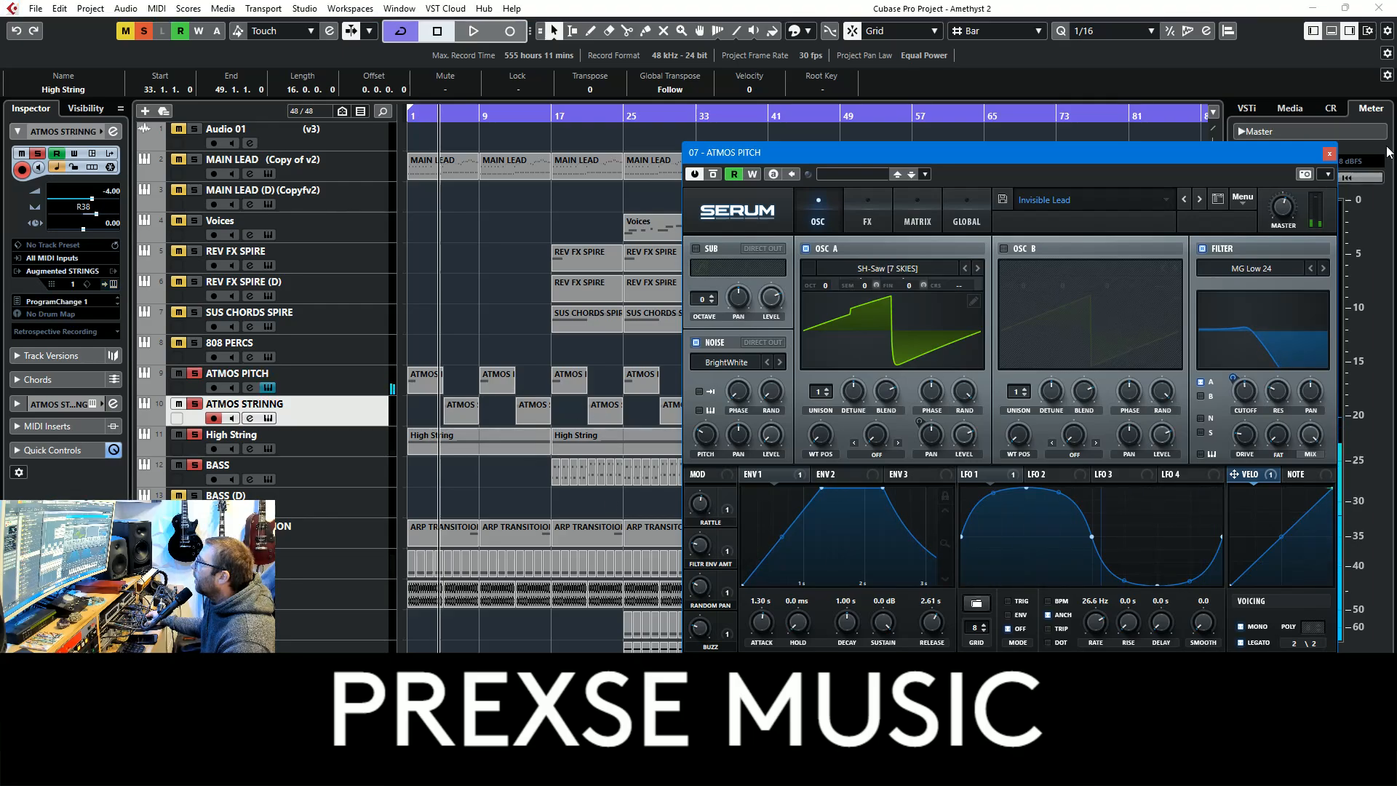
{"action": "left_click", "coordinate": [1329, 153]}
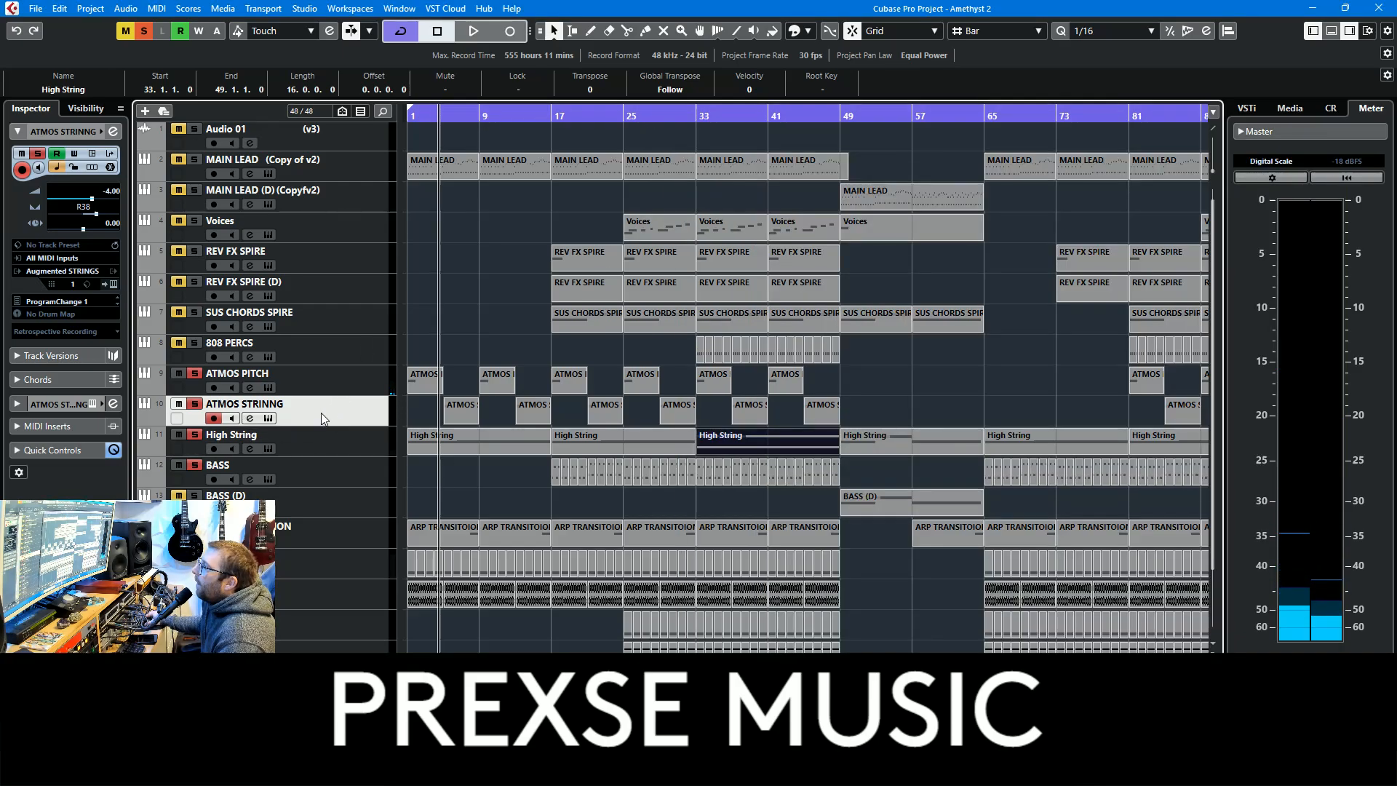
{"action": "left_click", "coordinate": [113, 285]}
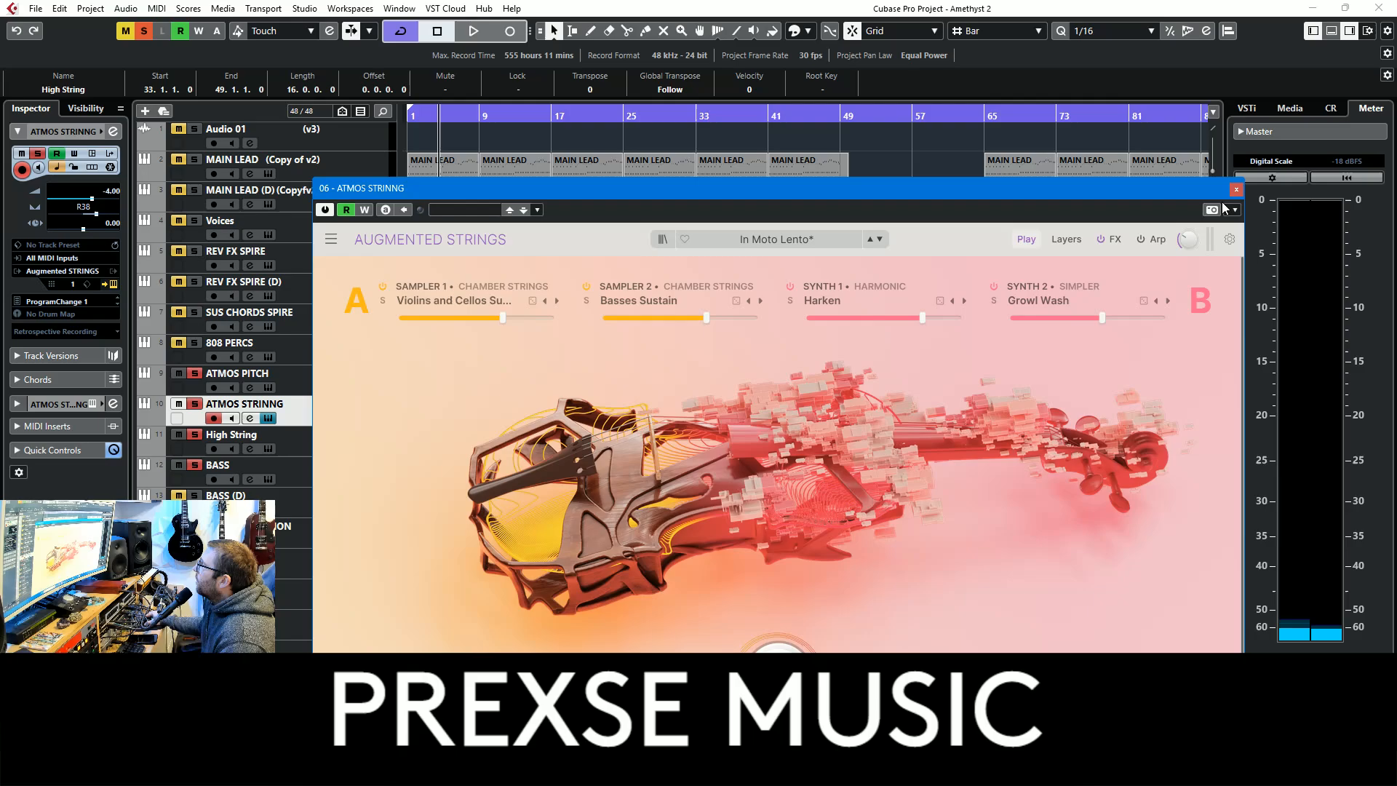
{"action": "left_click", "coordinate": [1235, 189]}
Reopen the ATMOS PITCH track's Serum instrument, examine its sound and close the plug-in
{"action": "left_click", "coordinate": [350, 386]}
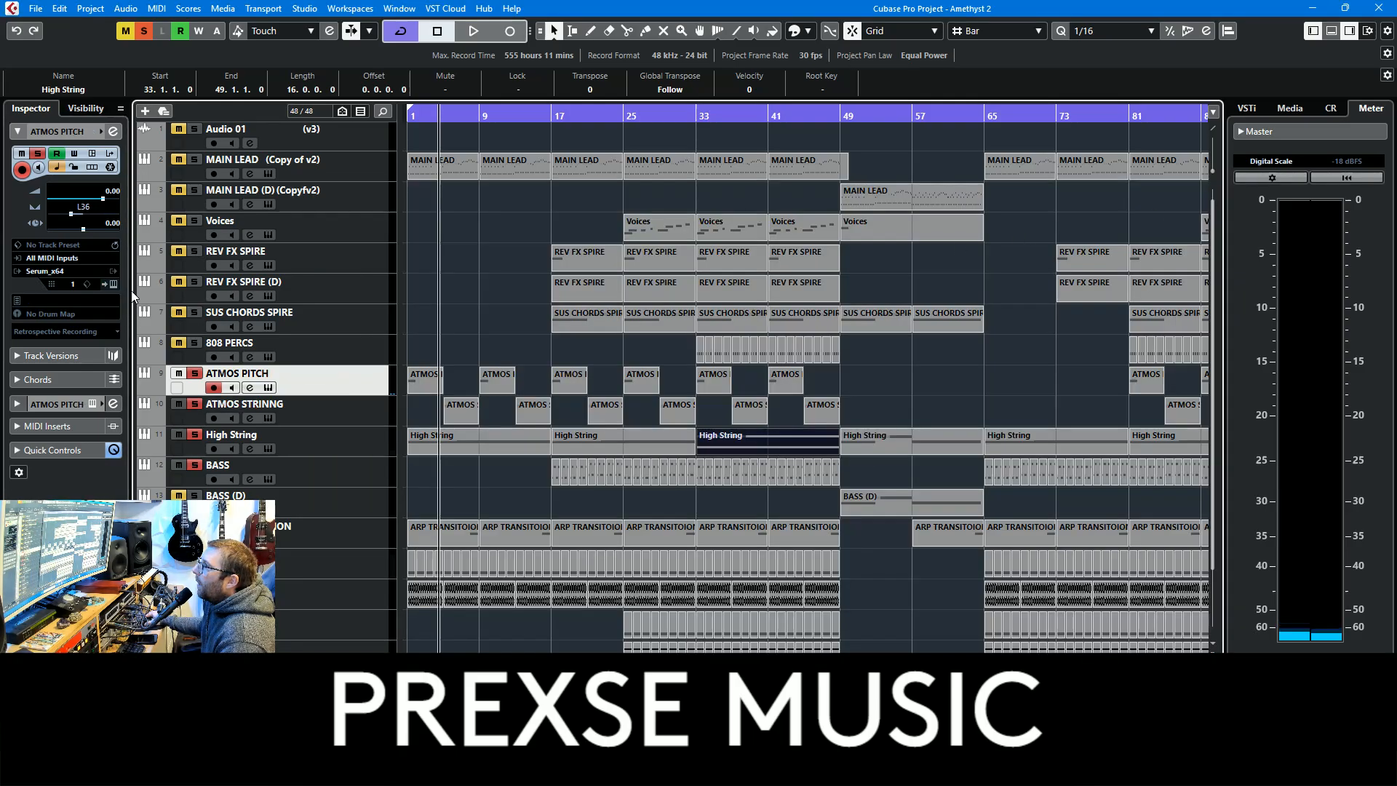
{"action": "left_click", "coordinate": [113, 285]}
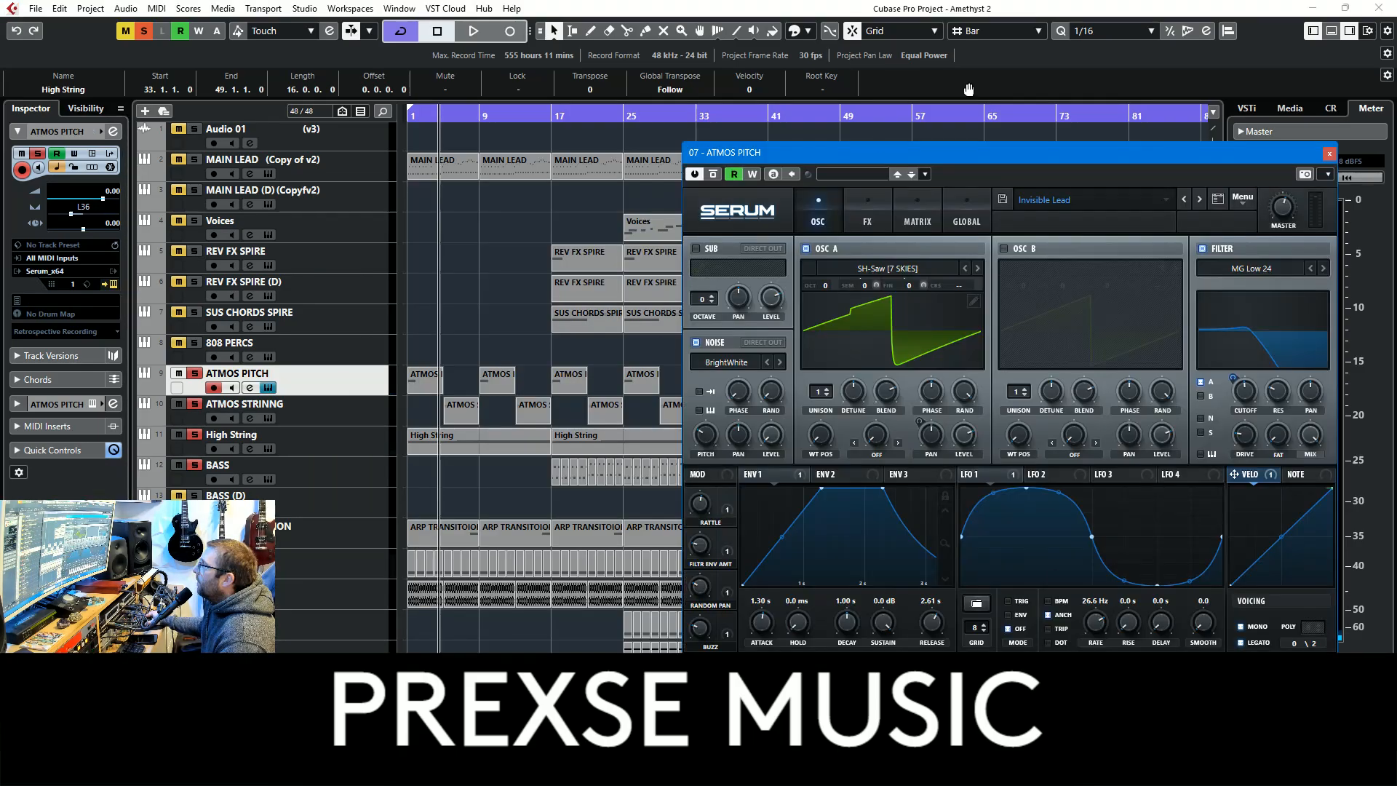
{"action": "left_click", "coordinate": [1330, 154]}
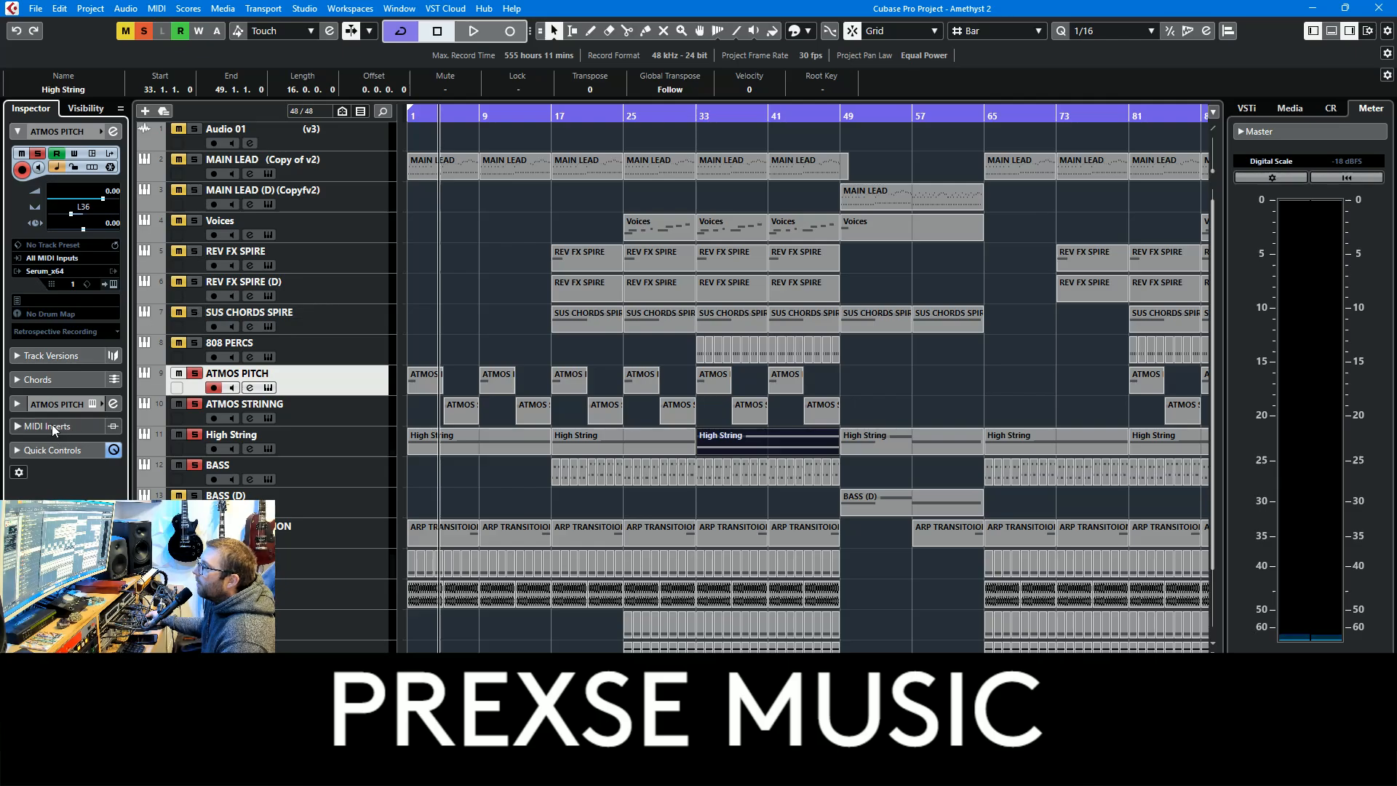
Play the soloed tracks from bar 9 and clear all solos during playback
{"action": "left_click", "coordinate": [478, 128]}
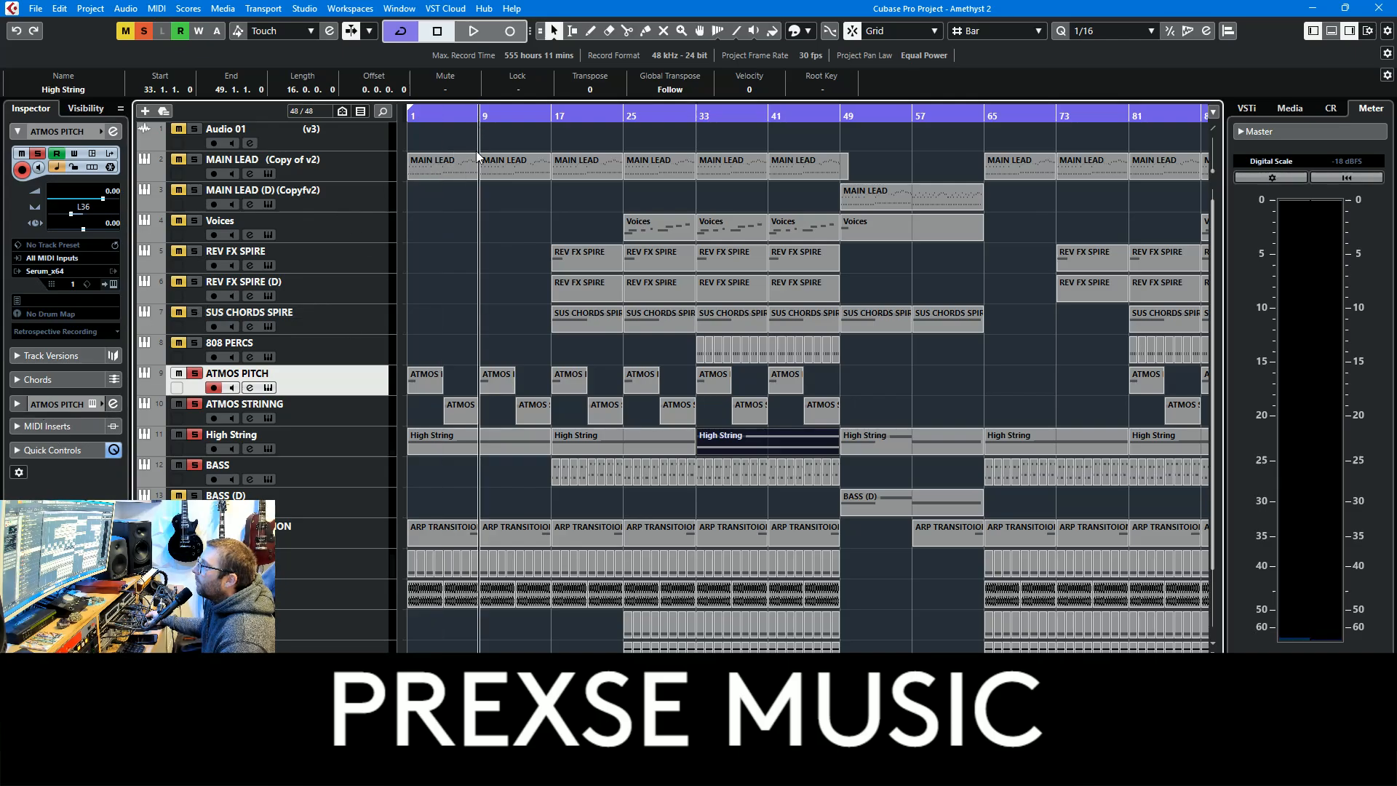
{"action": "key", "text": "space"}
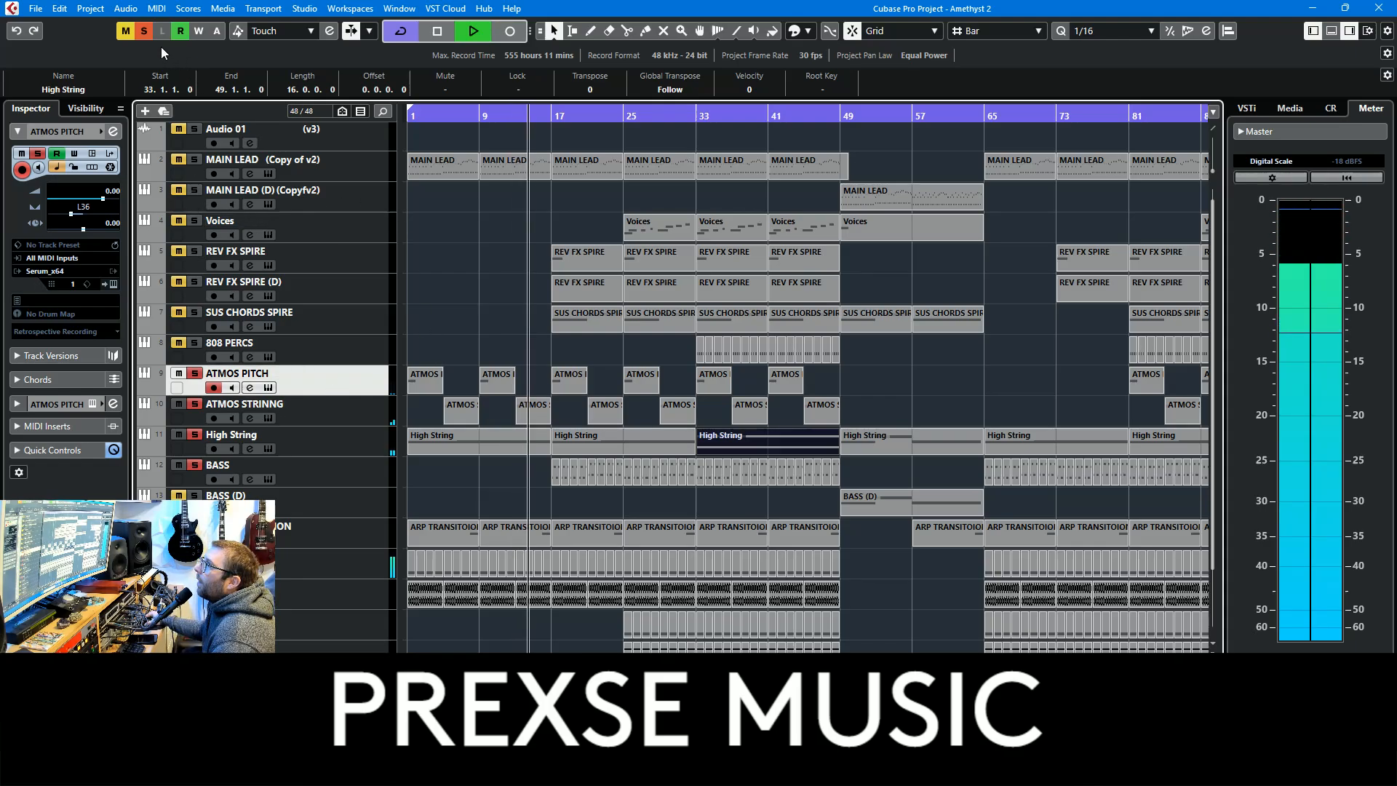
{"action": "left_click", "coordinate": [142, 32]}
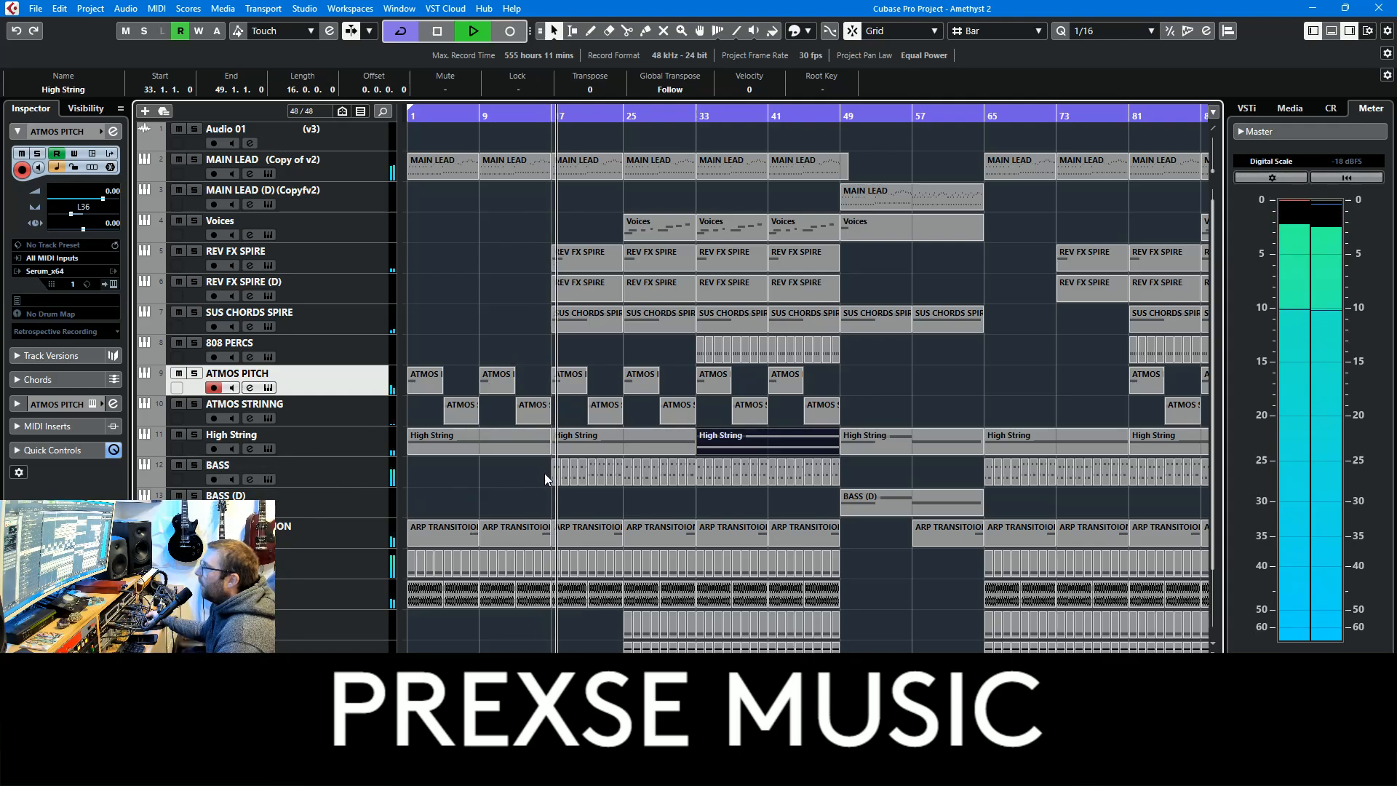
Select the BASS parts from bar 17 to 25, examine their notes in the Key Editor and close the editor
{"action": "left_click_drag", "start_coordinate": [522, 471], "coordinate": [618, 474]}
{"action": "double_click", "coordinate": [619, 474]}
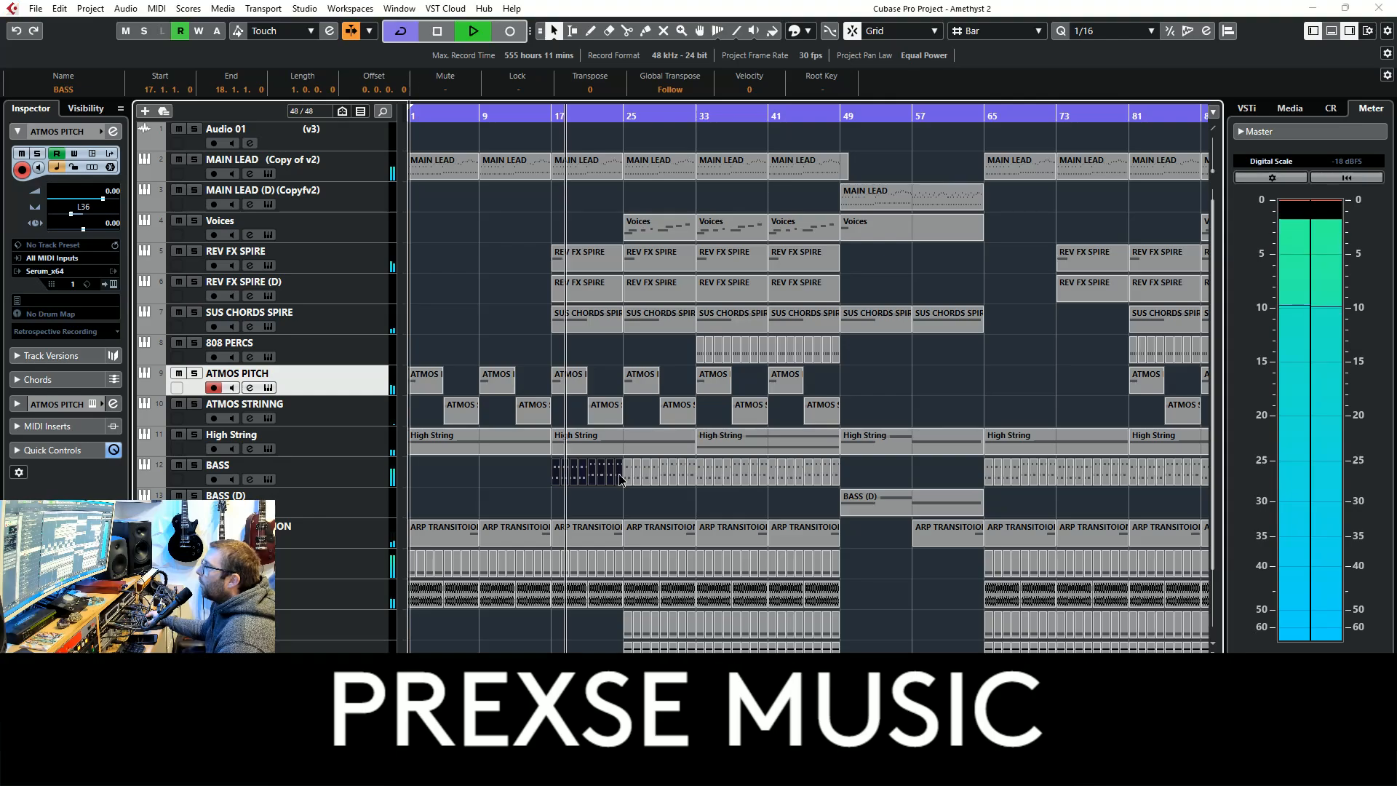
{"action": "key", "text": "g"}
{"action": "key", "text": "g"}
{"action": "key", "text": "g"}
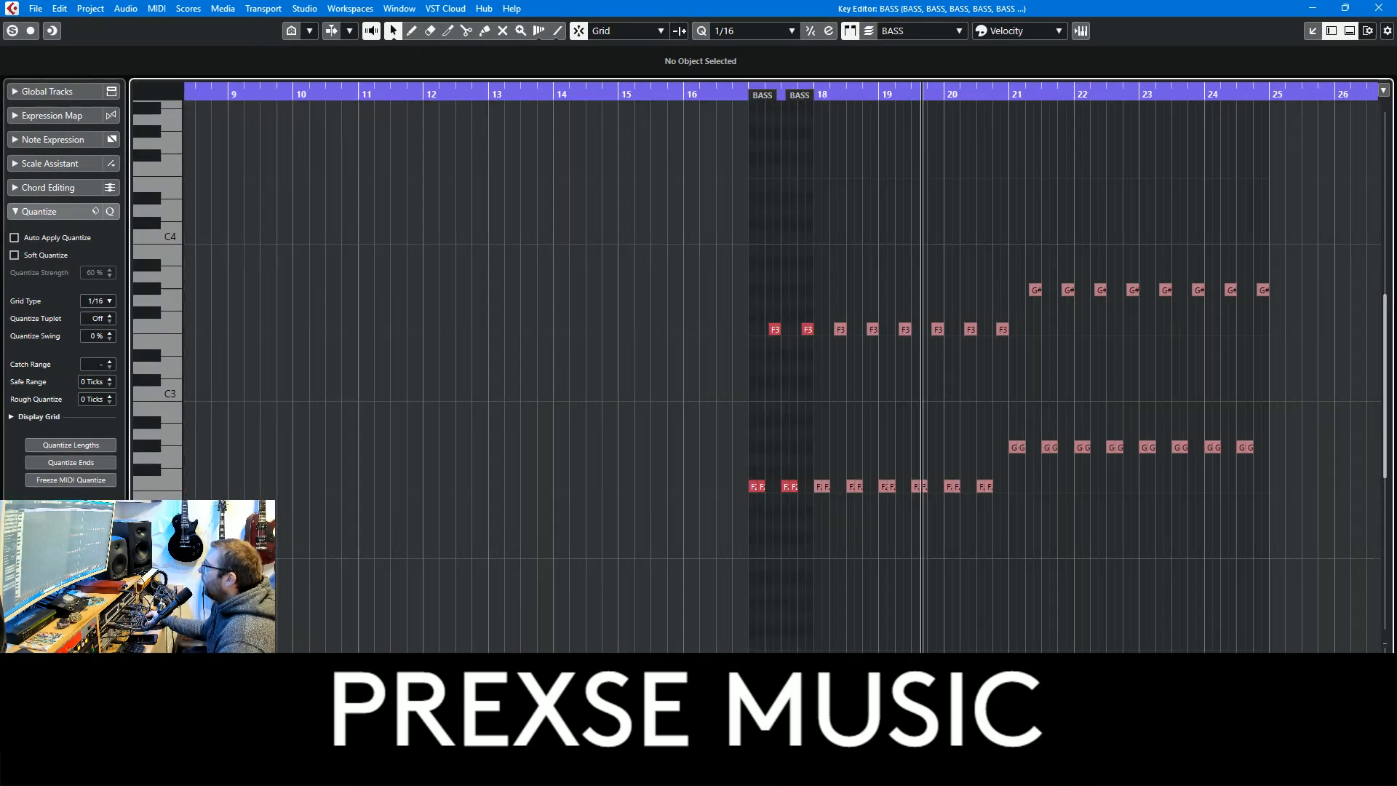
{"action": "key", "text": "h"}
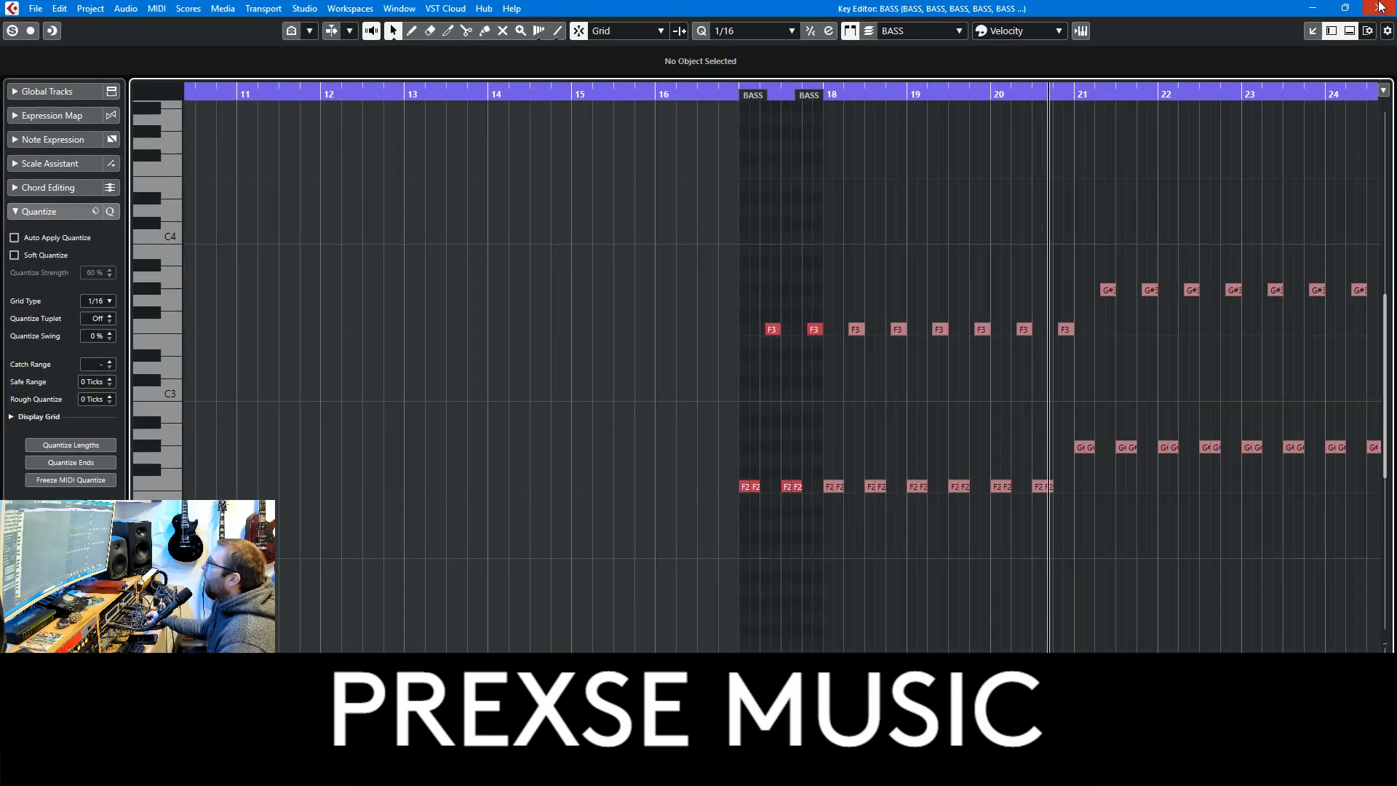
{"action": "left_click", "coordinate": [1379, 9]}
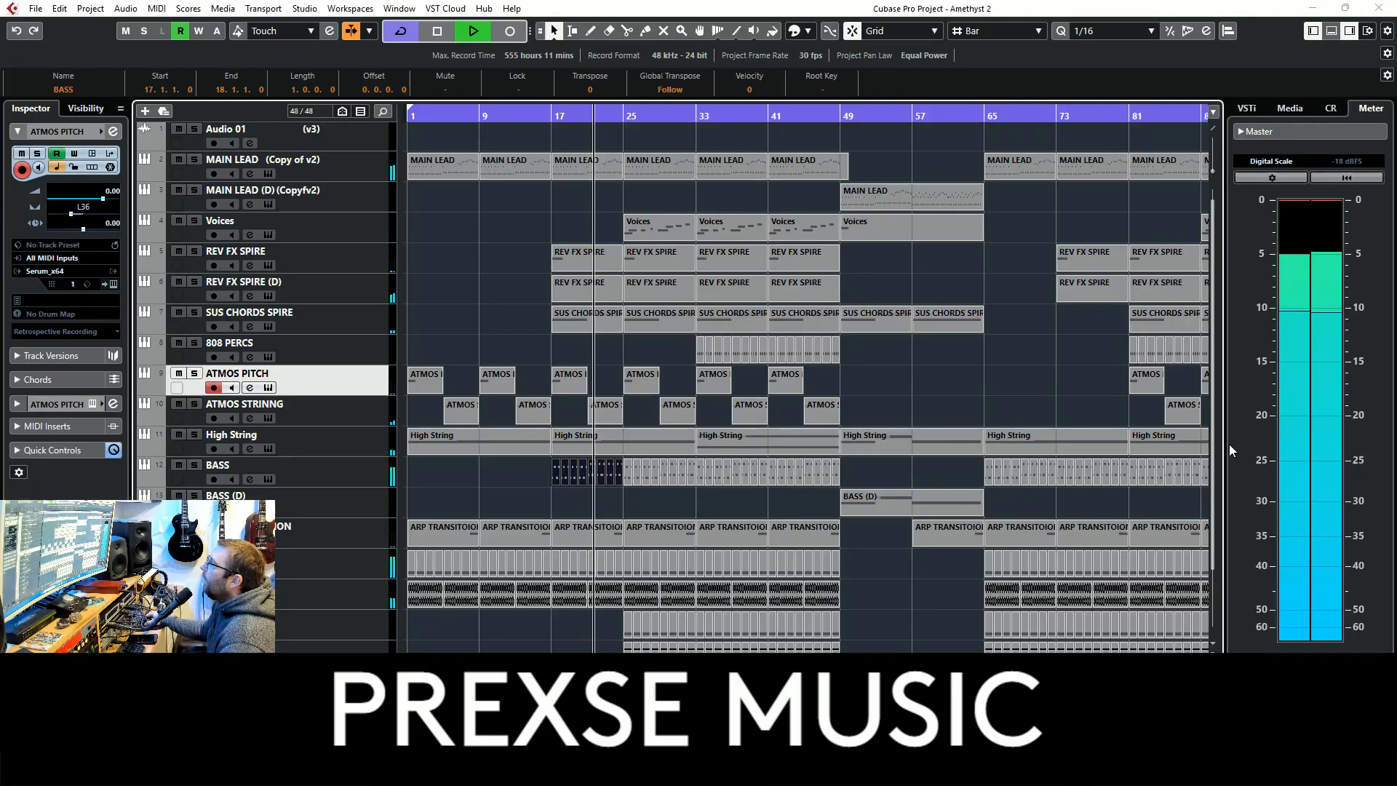
Solo the BASS track, stop playback, clear the solo and play the full mix onward
{"action": "left_click", "coordinate": [194, 466]}
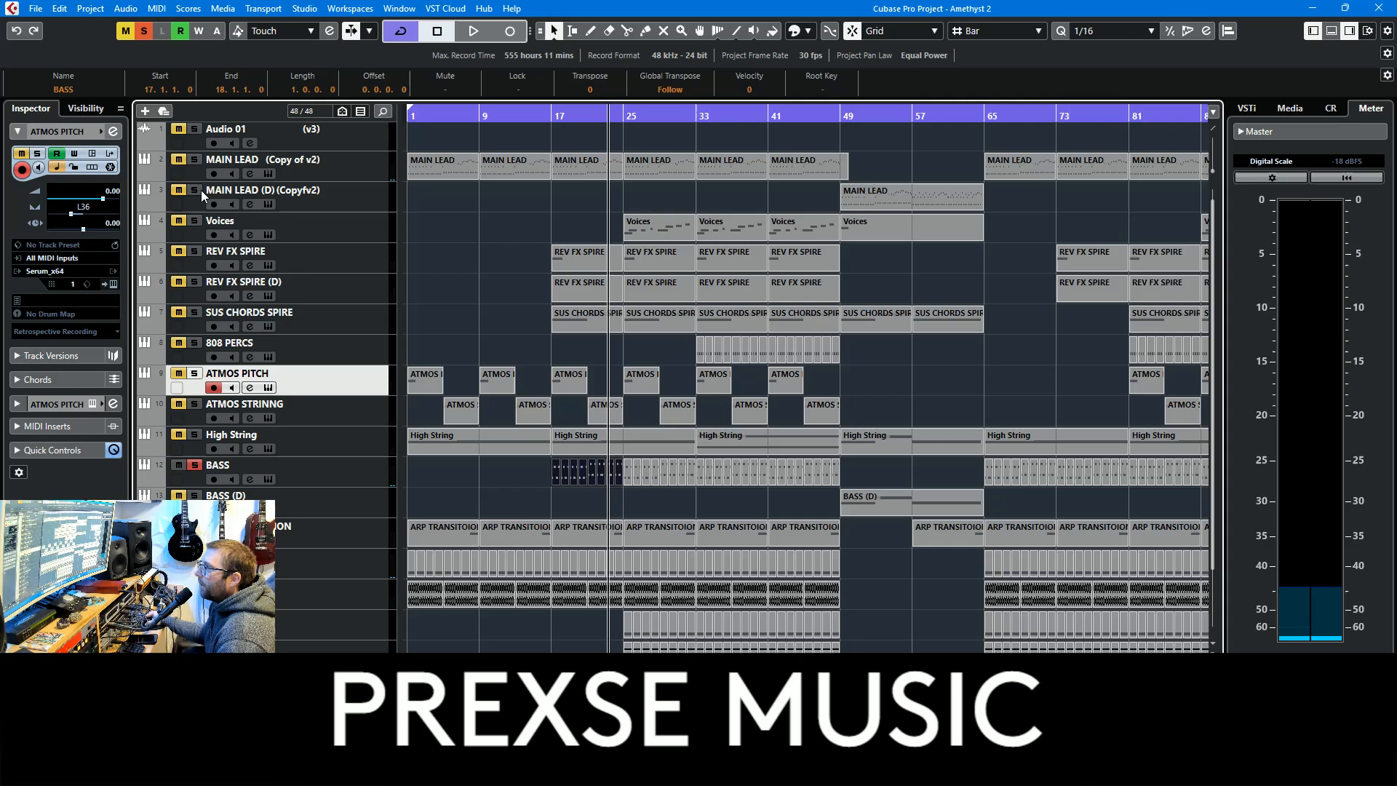
{"action": "left_click", "coordinate": [142, 31]}
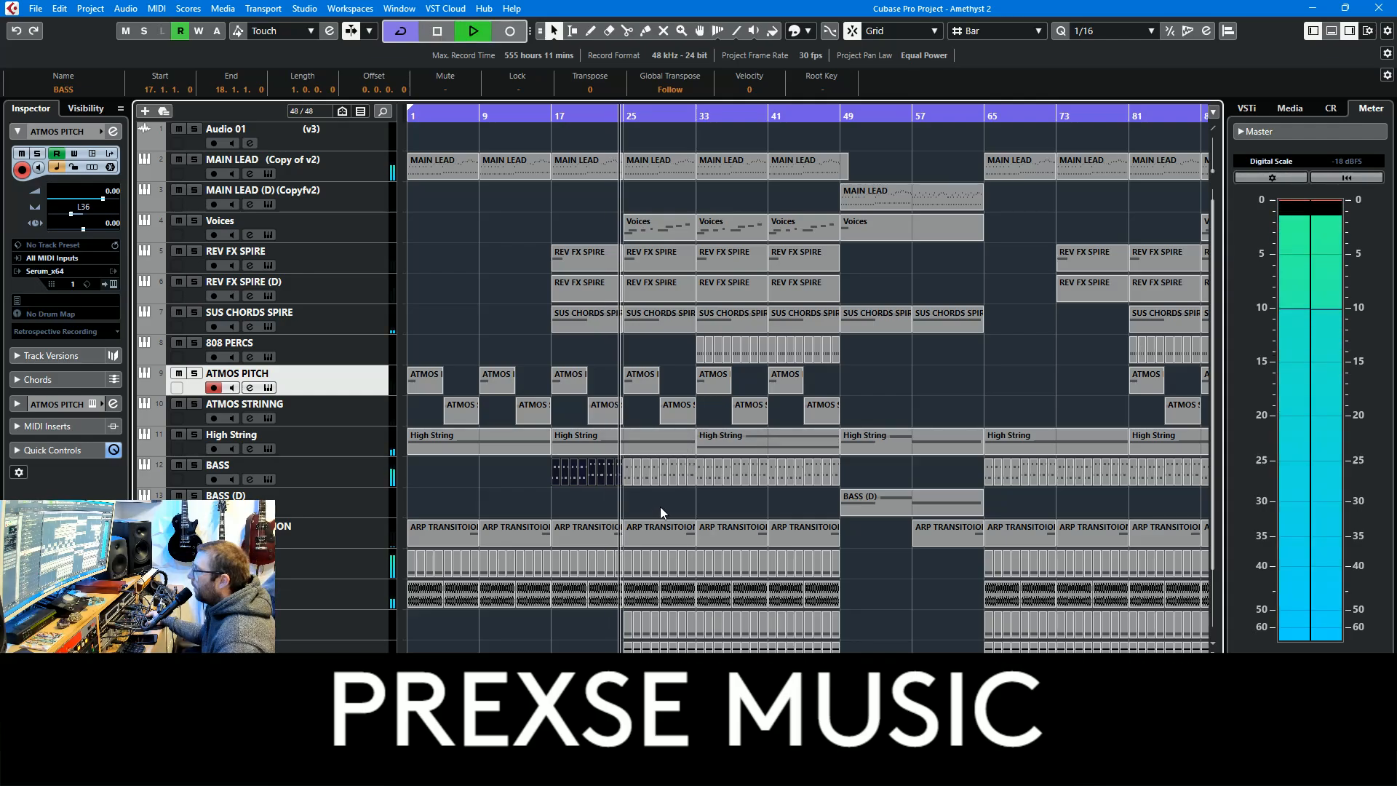
Solo the HATS 1 track and examine its inserts and basic track settings during playback
{"action": "scroll", "coordinate": [690, 505], "scroll_direction": "down", "scroll_amount": 3}
{"action": "left_click", "coordinate": [194, 499]}
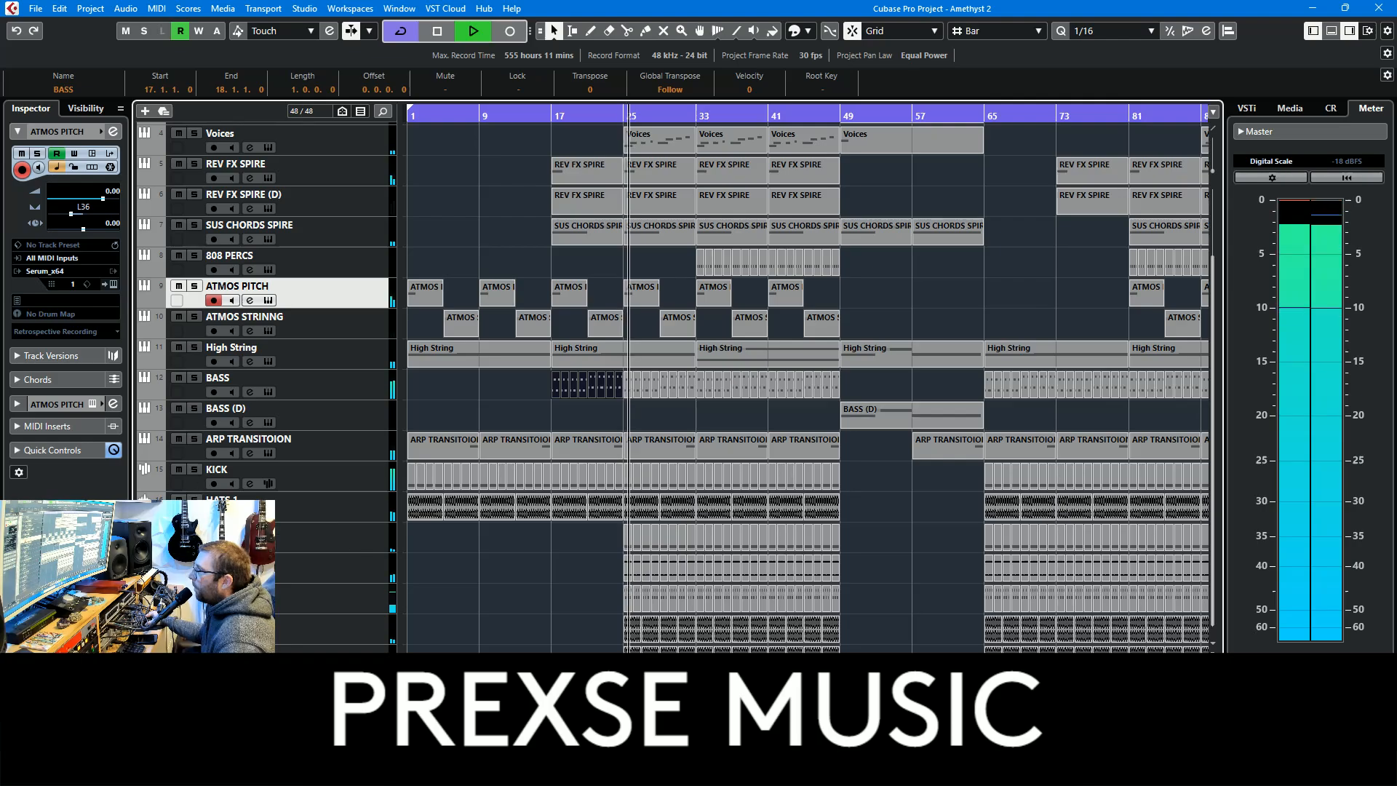
{"action": "left_click", "coordinate": [347, 518]}
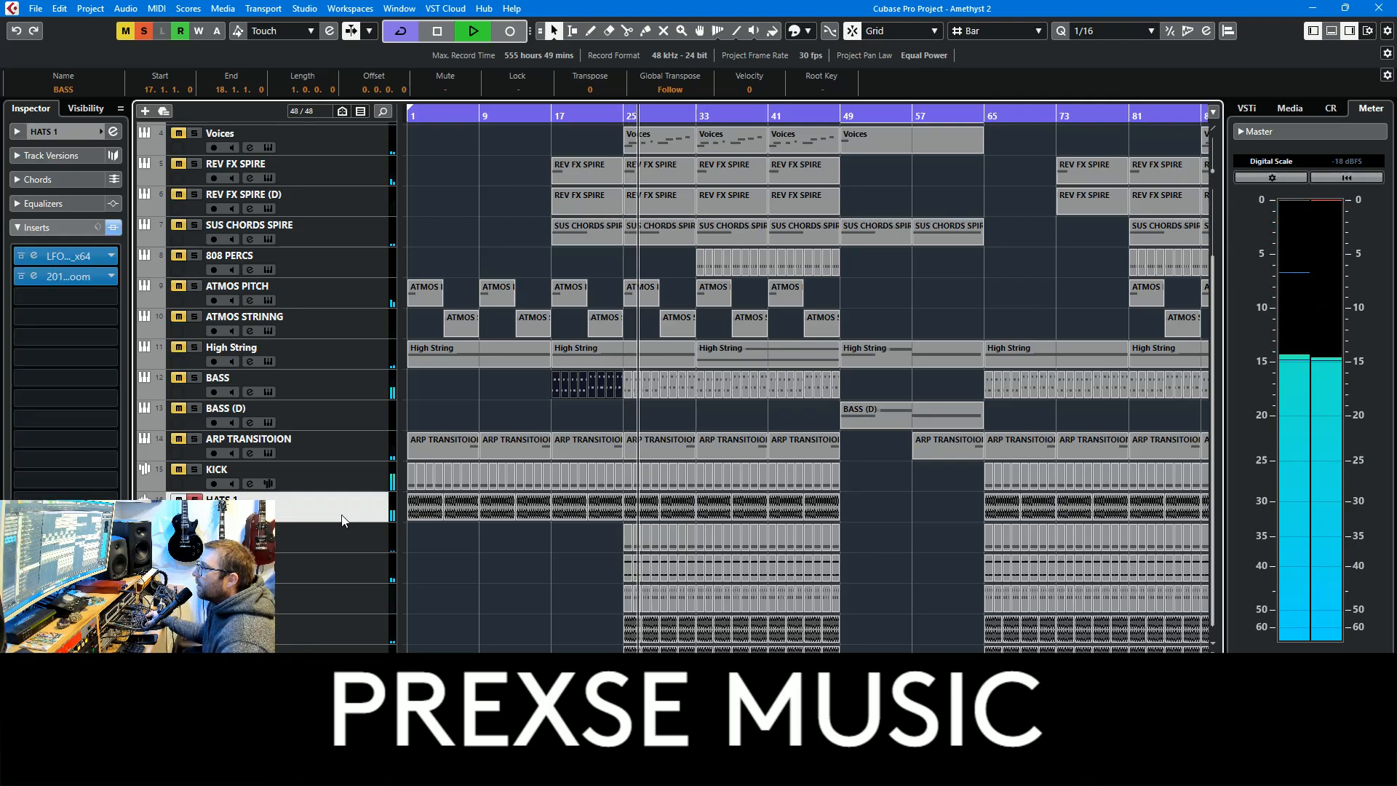
{"action": "left_click", "coordinate": [61, 139]}
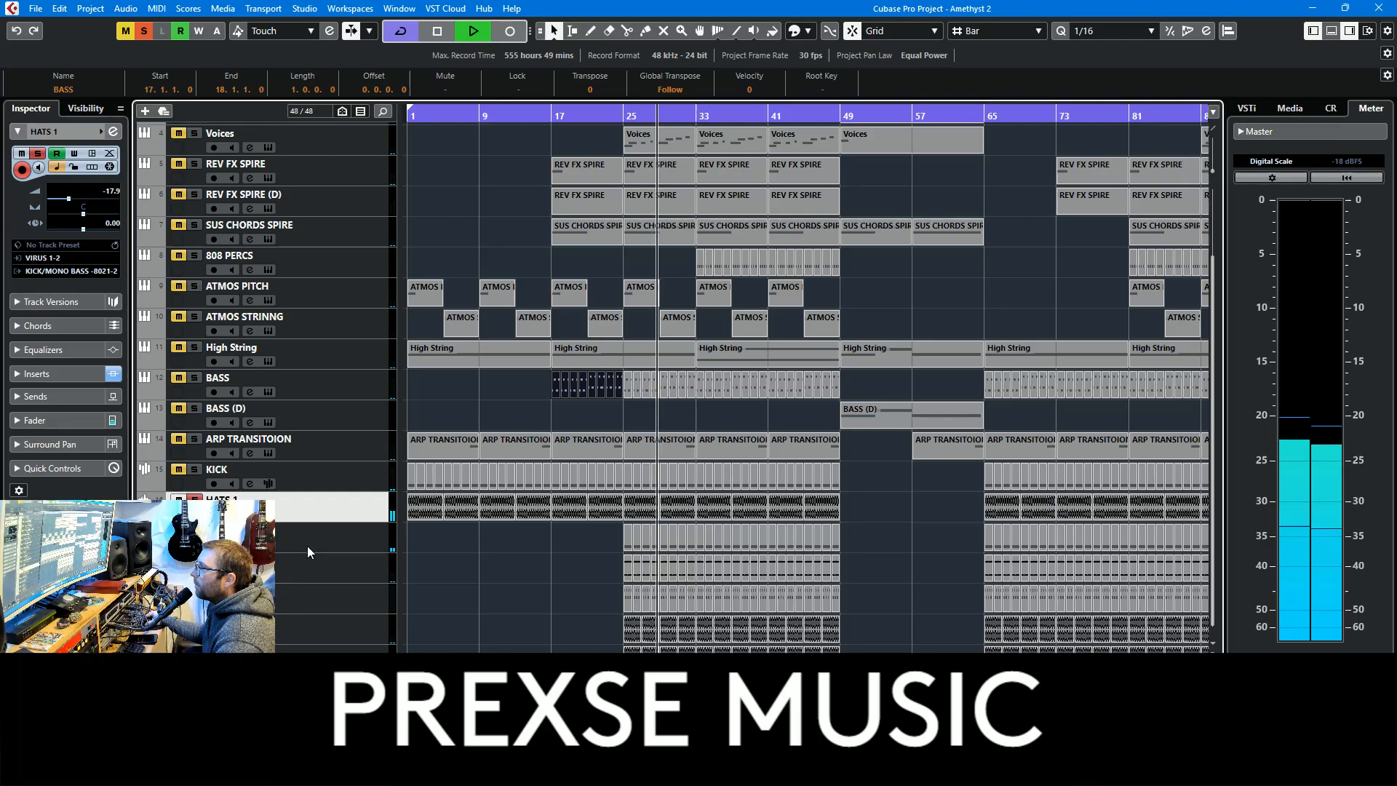
Add the FAST HAT 808 and 909 OPEN tracks to the solo and examine each one's track settings
{"action": "left_click", "coordinate": [355, 539]}
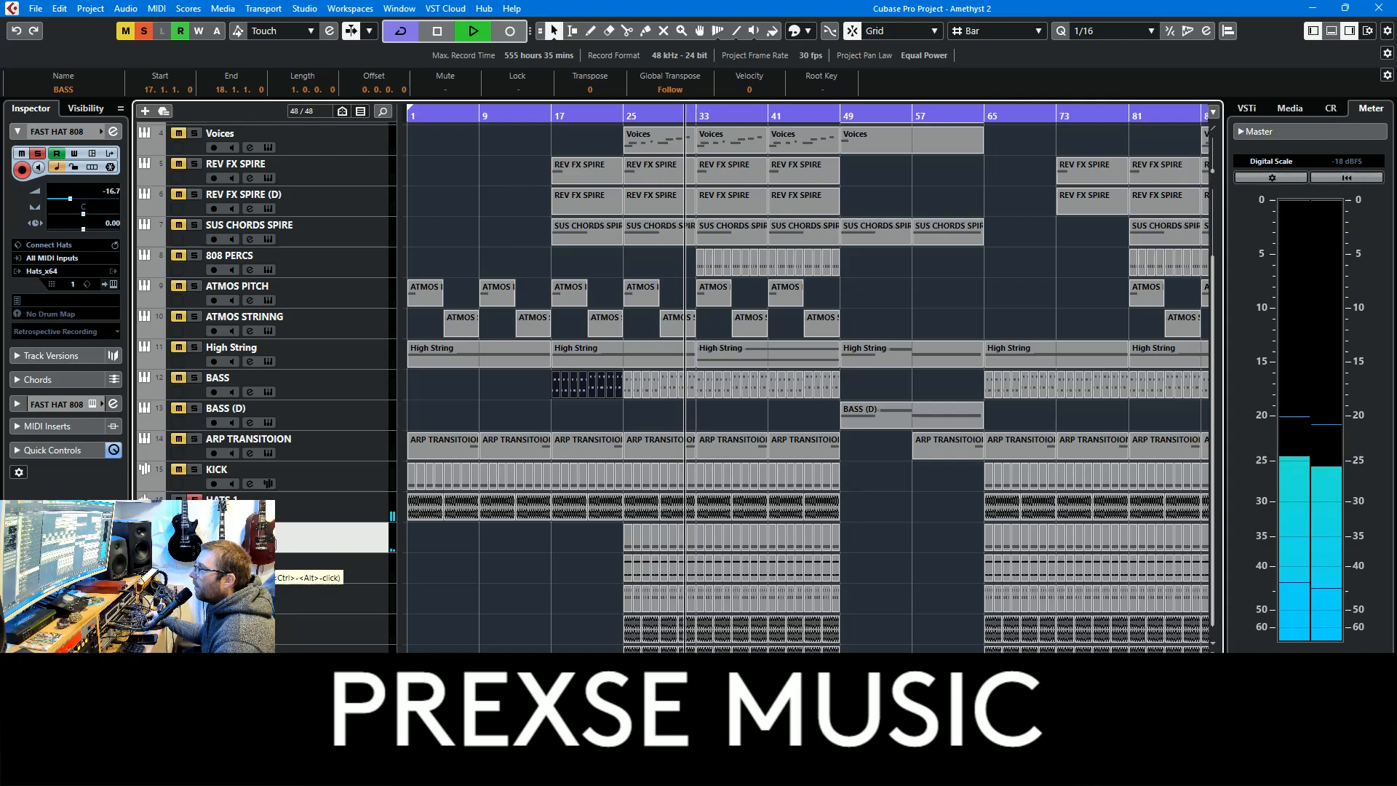
{"action": "left_click", "coordinate": [335, 576]}
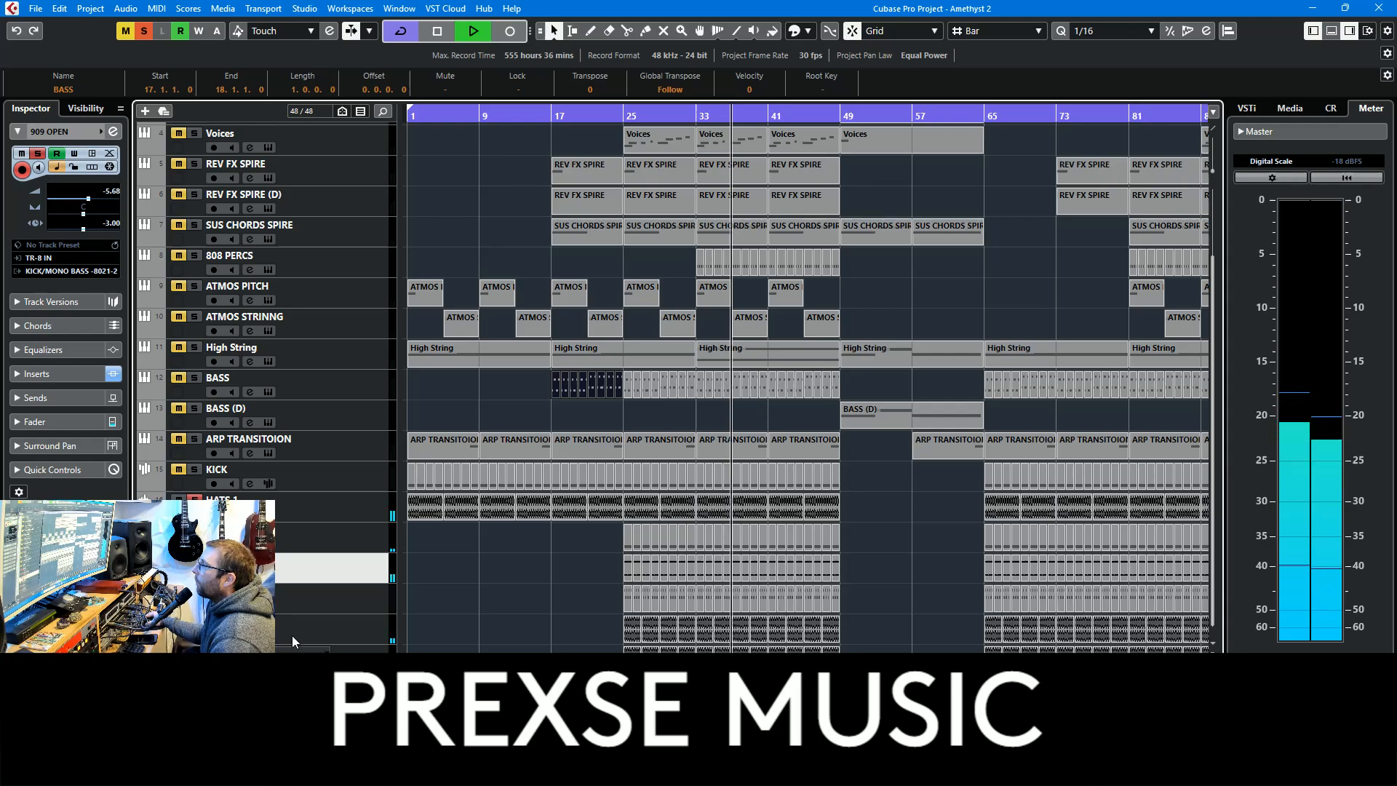
Solo the 808 PERCS track, examine its Nepheton drum machine and close the plug-in
{"action": "scroll", "coordinate": [873, 439], "scroll_direction": "up", "scroll_amount": 3}
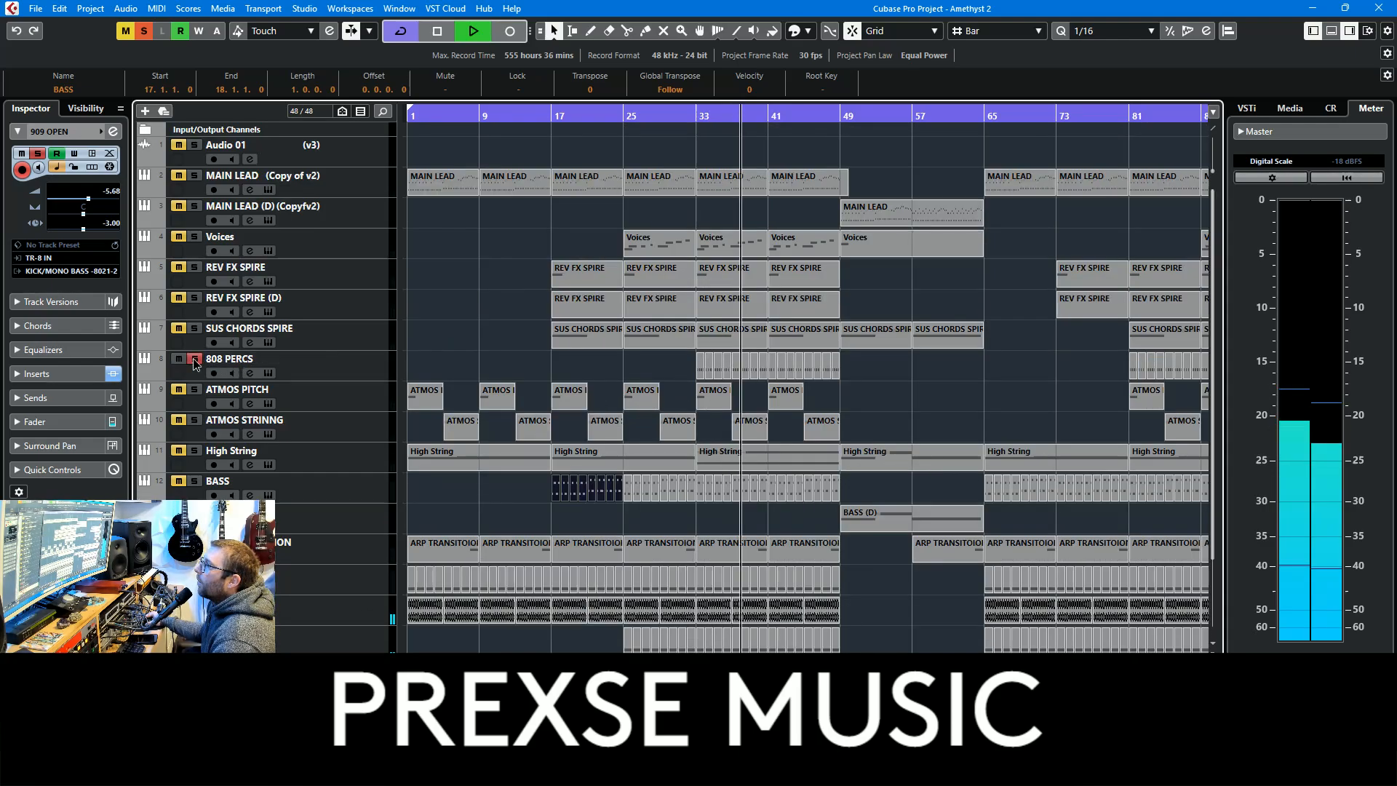
{"action": "left_click", "coordinate": [343, 367]}
{"action": "left_click", "coordinate": [113, 284]}
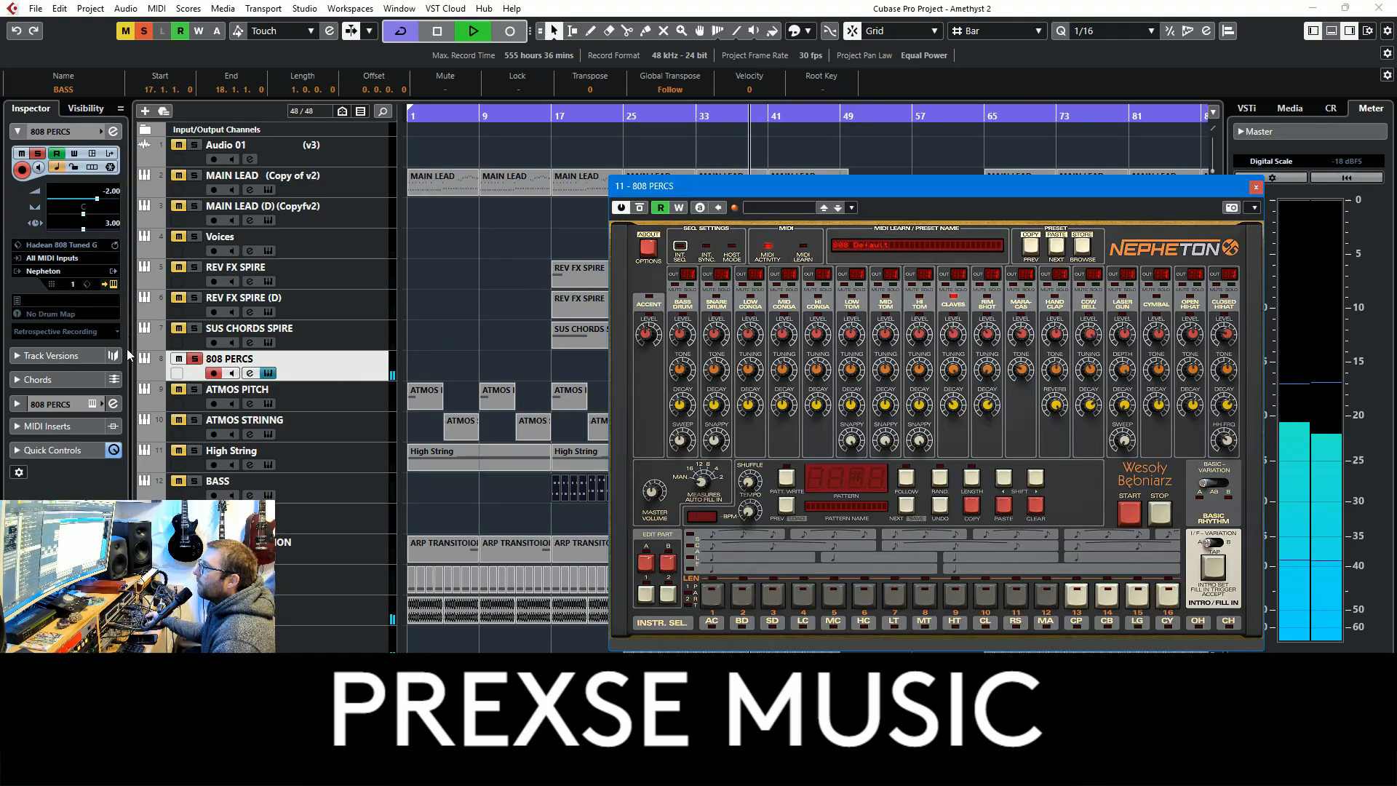
{"action": "left_click", "coordinate": [1256, 187]}
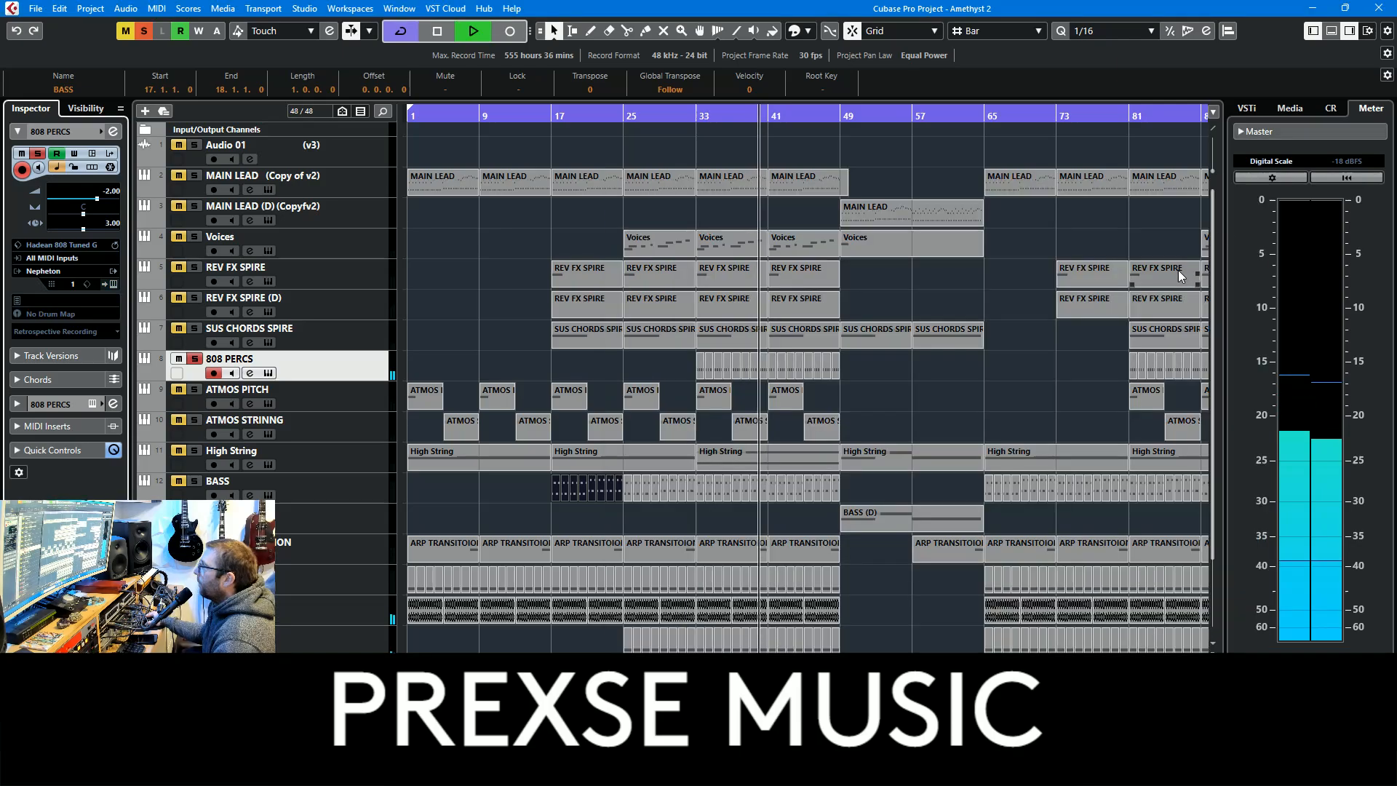
Add the SUS CHORDS SPIRE track to the solo, examine the notes of its bar 41 part in the Key Editor and resume playback
{"action": "left_click", "coordinate": [194, 328]}
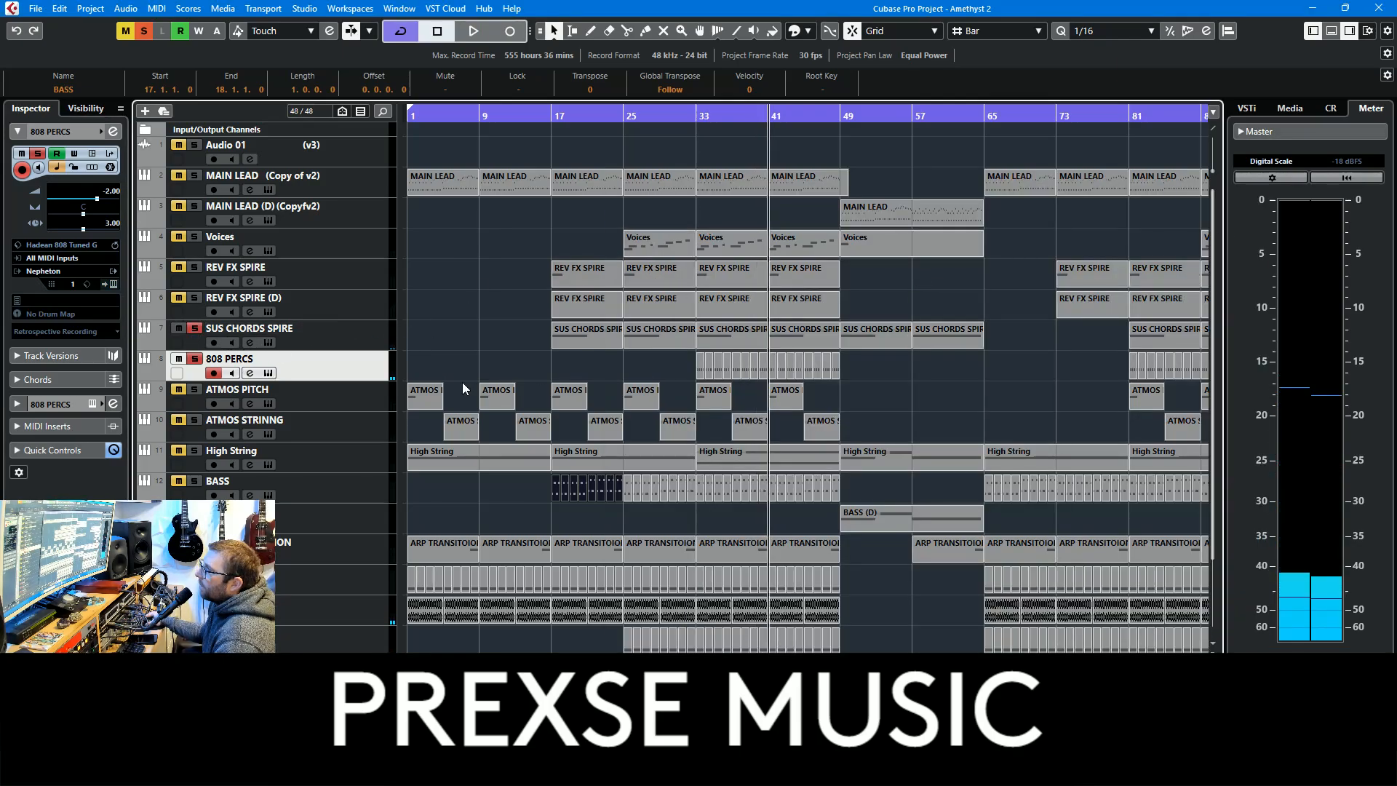
{"action": "left_click", "coordinate": [798, 333]}
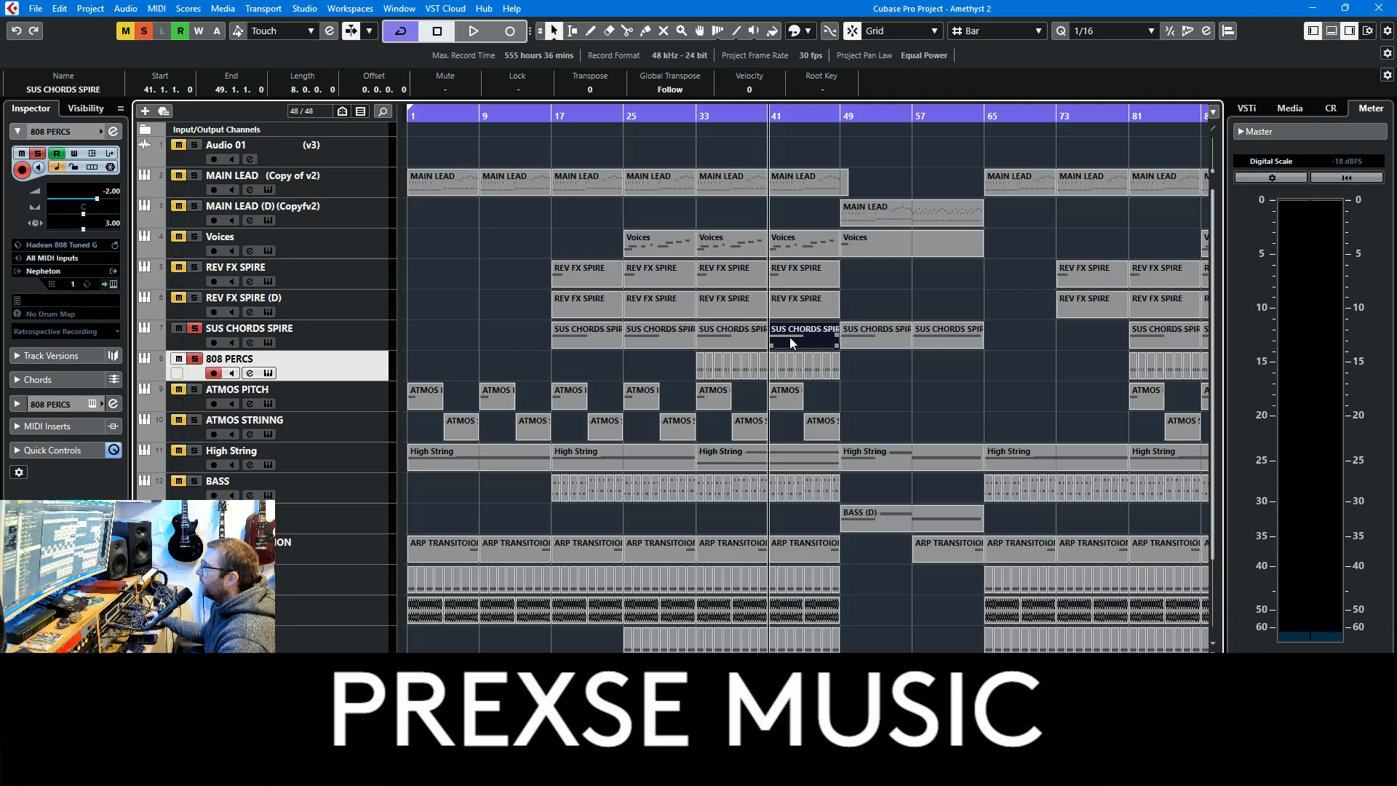
{"action": "double_click", "coordinate": [792, 345]}
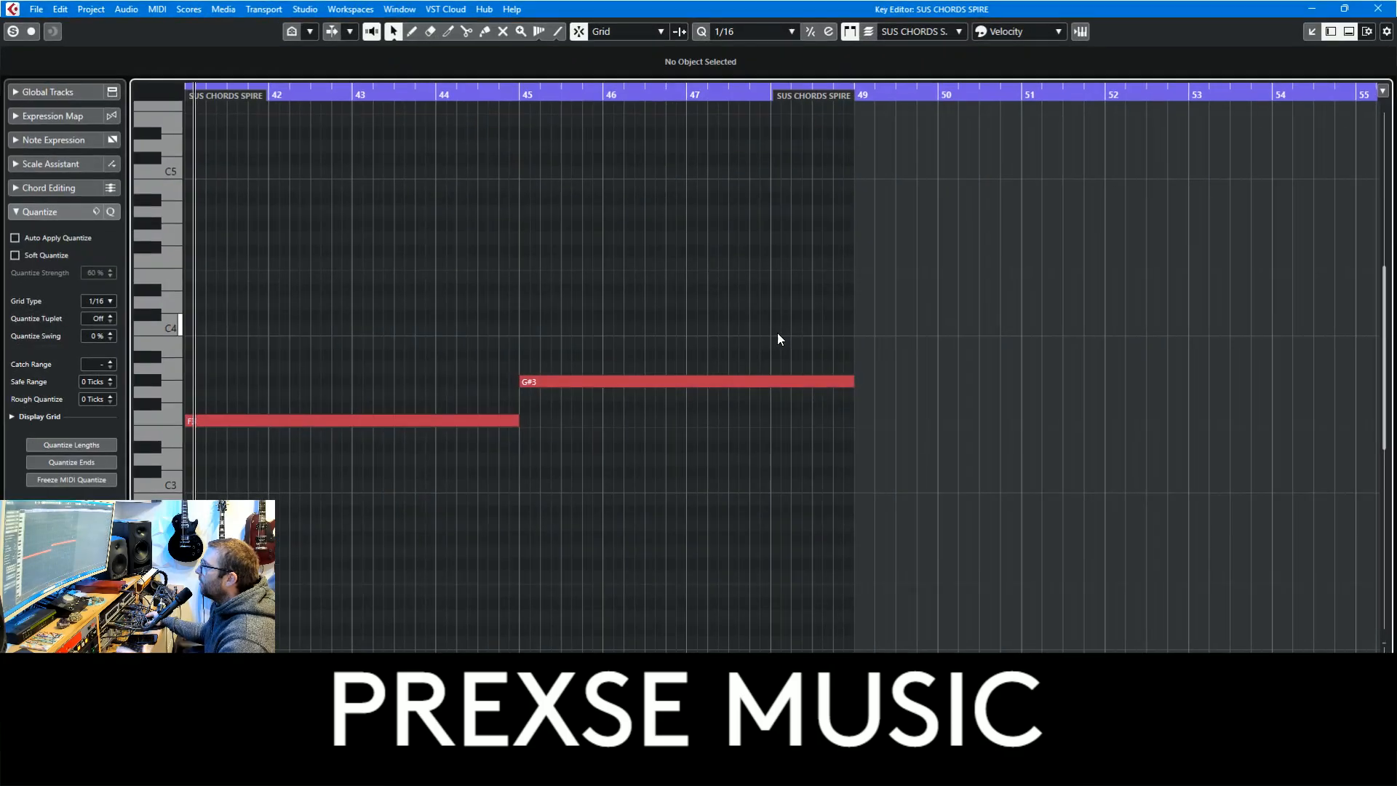
{"action": "left_click", "coordinate": [1387, 10]}
{"action": "key", "text": "space"}
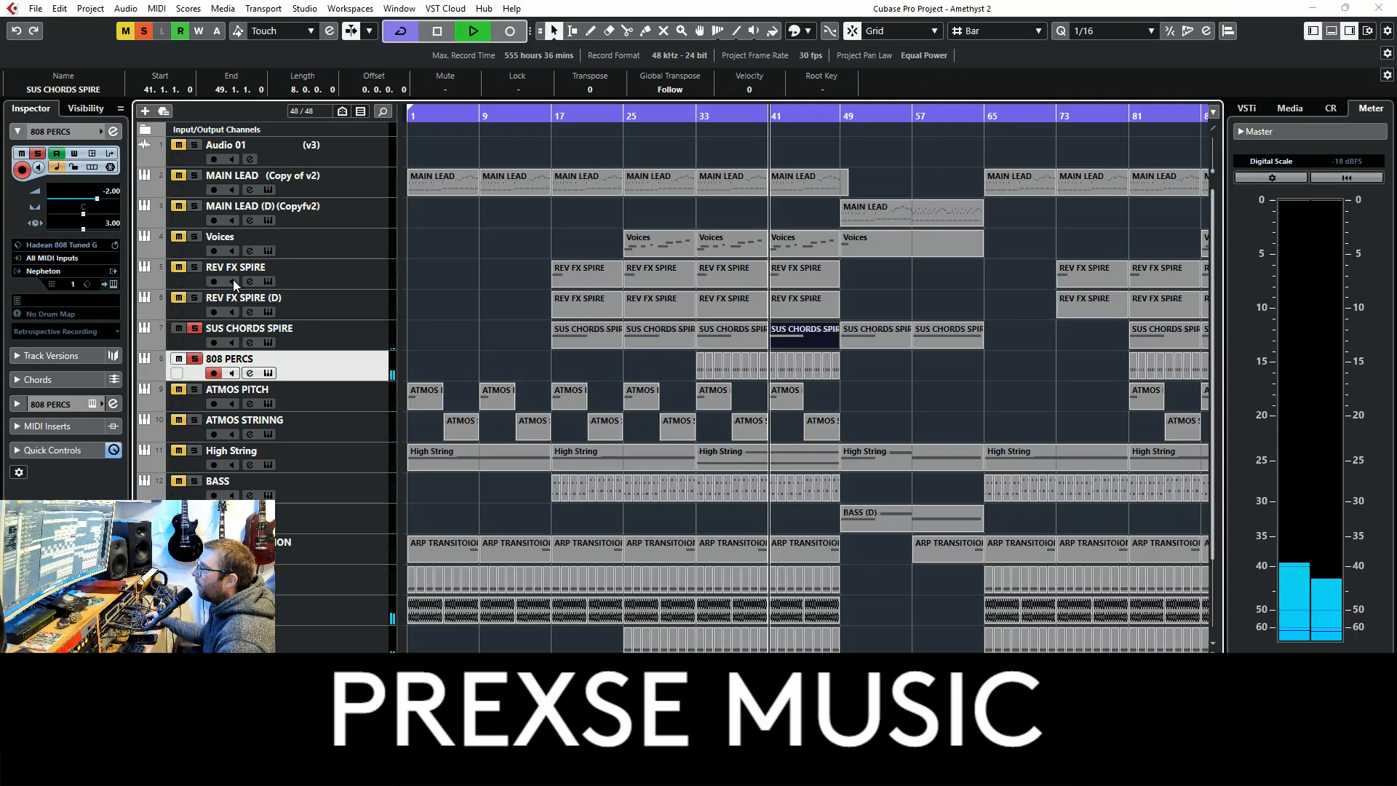
Add the REV FX SPIRE (D), REV FX SPIRE and Voices tracks to the solo and examine the bar 41 MAIN LEAD part's notes
{"action": "left_click", "coordinate": [194, 297]}
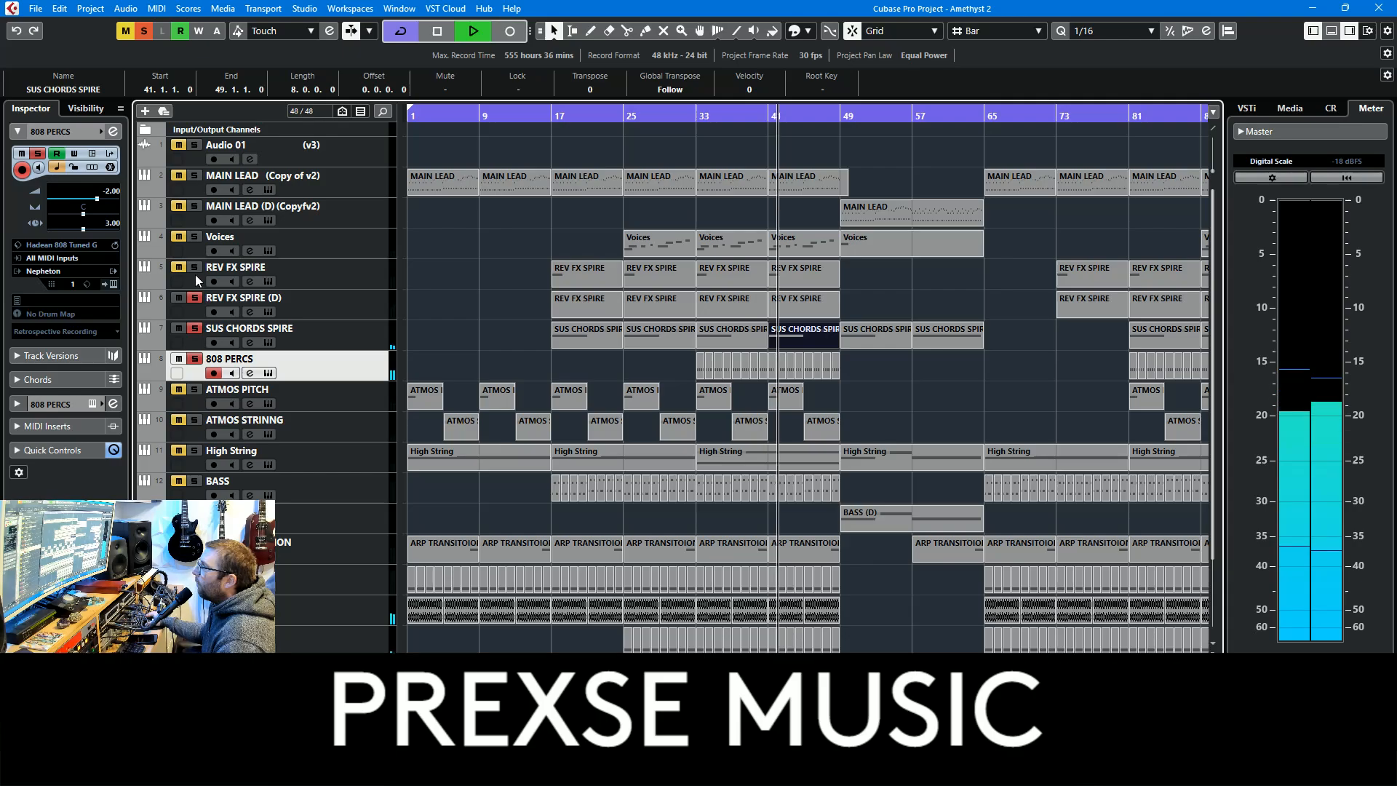
{"action": "left_click", "coordinate": [194, 267]}
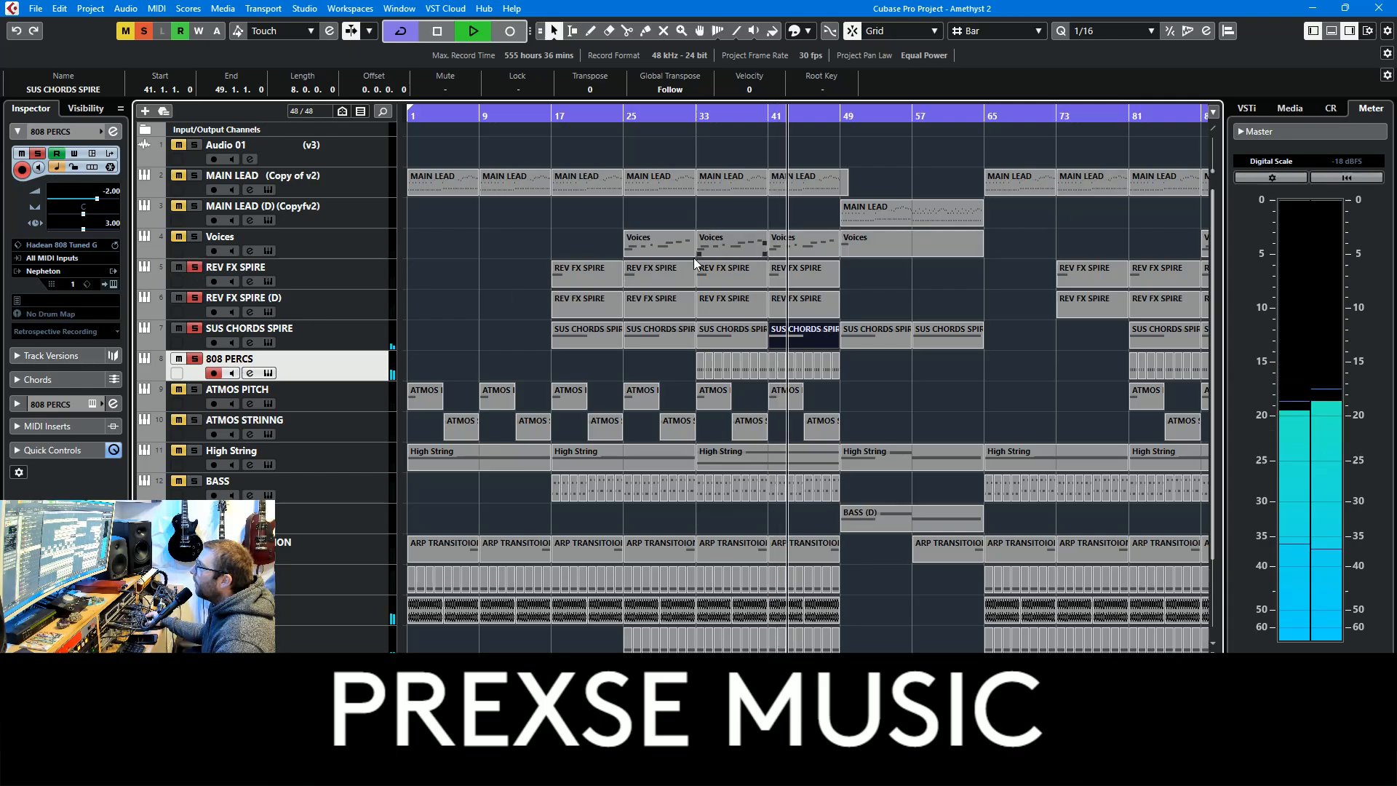
{"action": "left_click", "coordinate": [351, 265]}
{"action": "left_click", "coordinate": [195, 236]}
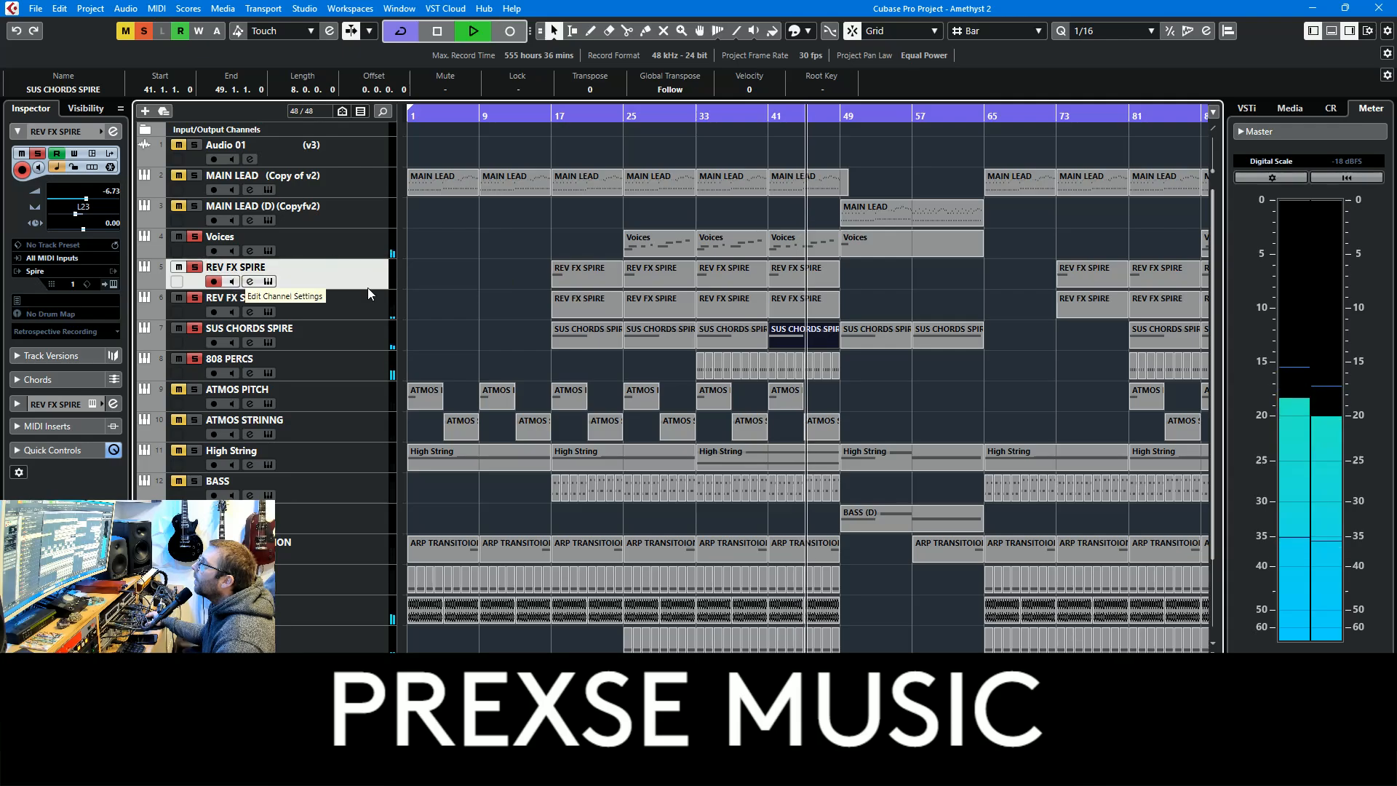
{"action": "double_click", "coordinate": [811, 182]}
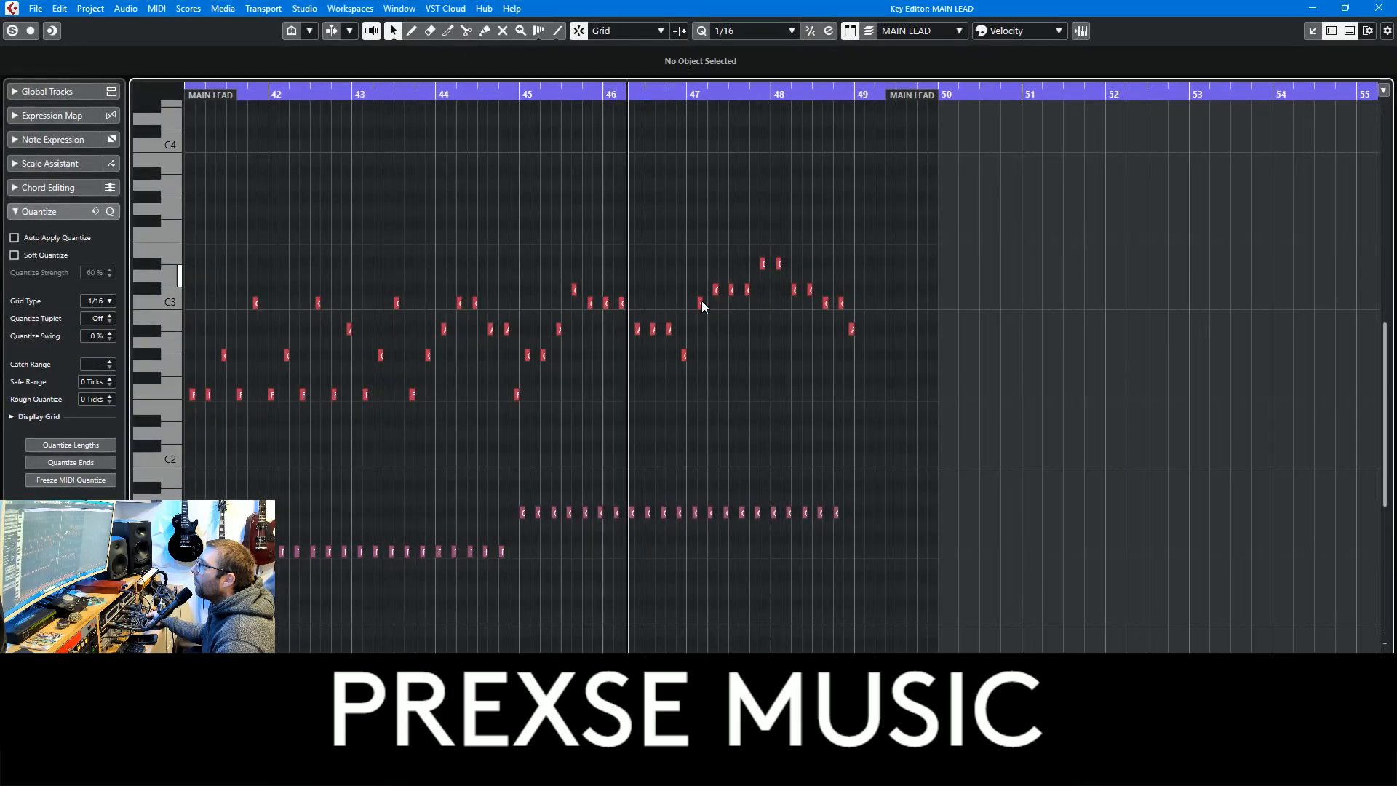
{"action": "left_click", "coordinate": [1378, 7]}
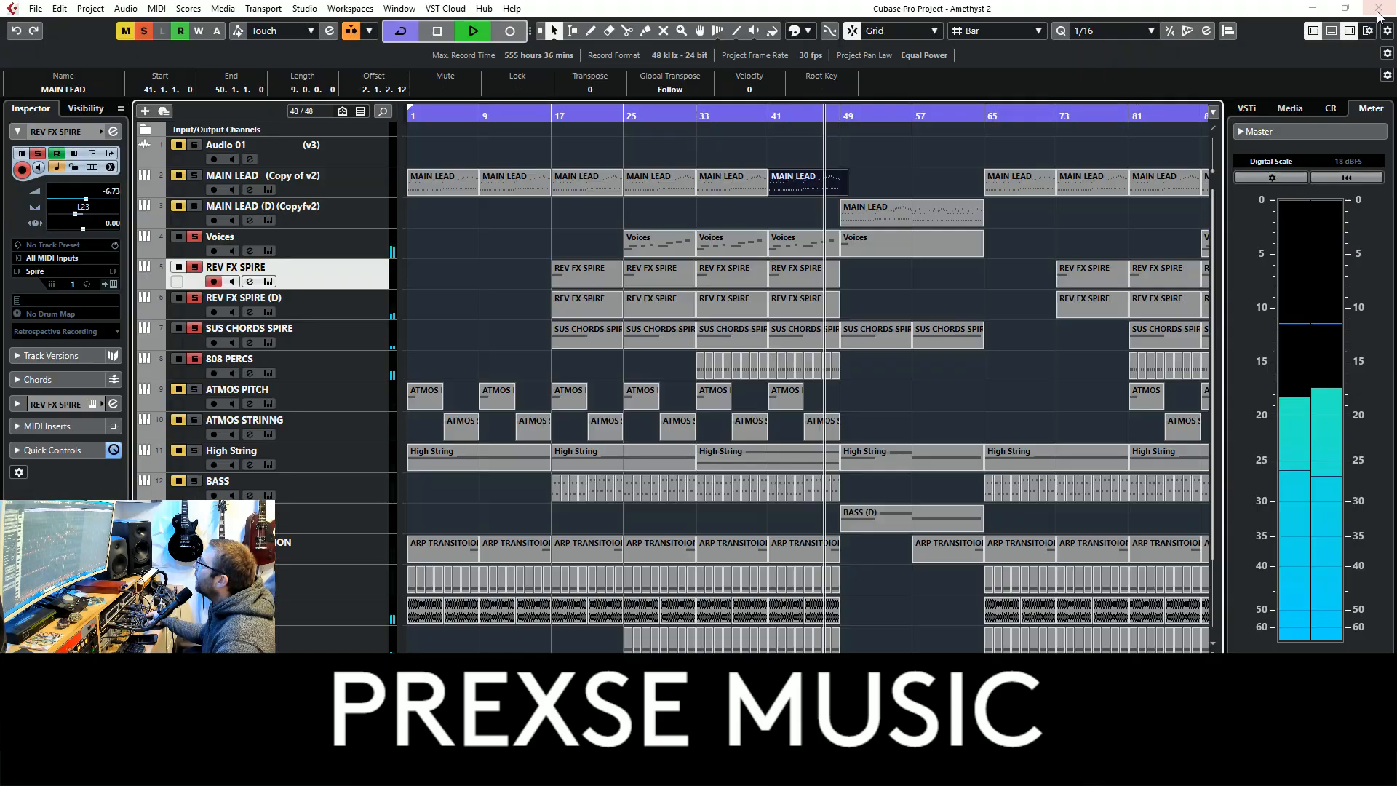
Audition both MAIN LEAD tracks in the solo and clear all mutes and solos to play the full mix
{"action": "left_click", "coordinate": [195, 206]}
{"action": "left_click", "coordinate": [194, 175]}
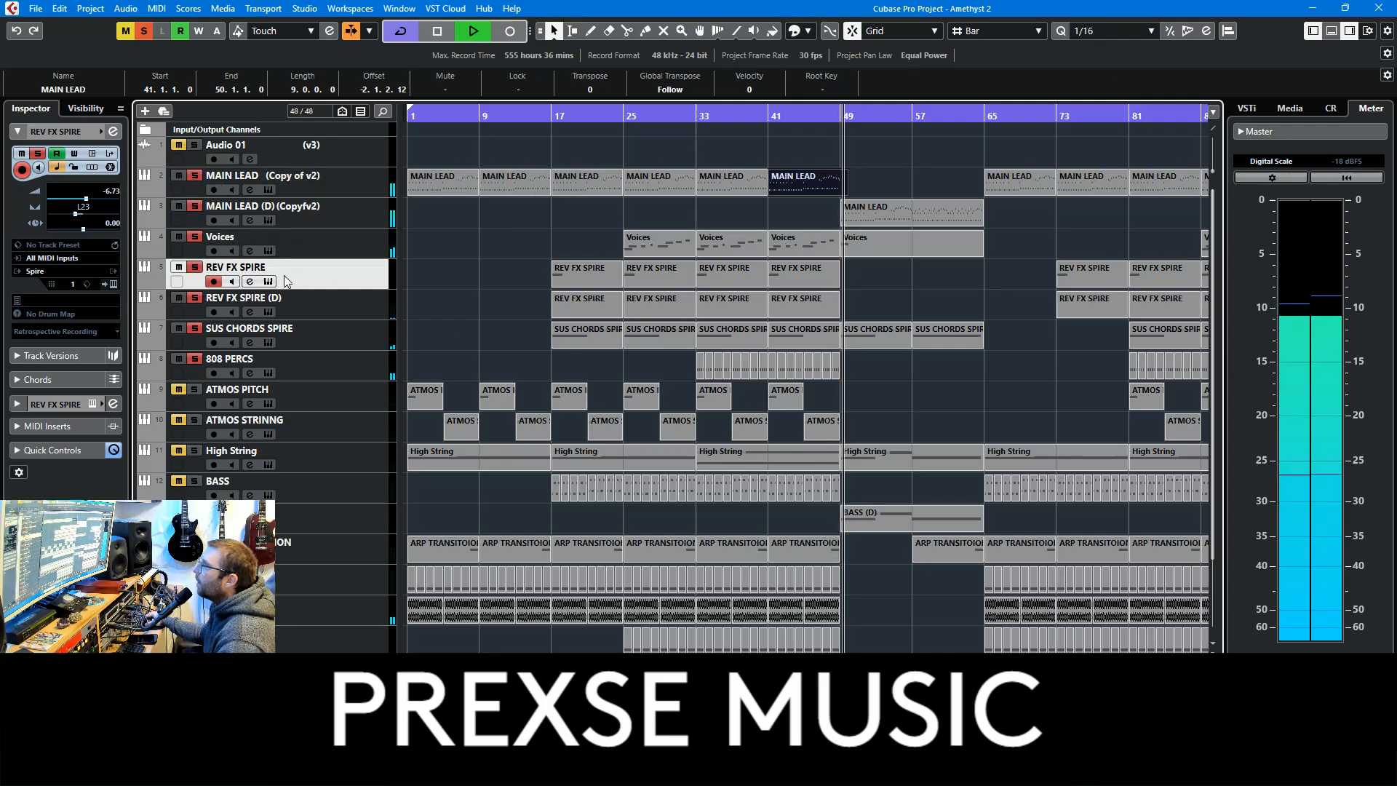
{"action": "left_click", "coordinate": [125, 30]}
{"action": "left_click", "coordinate": [144, 31]}
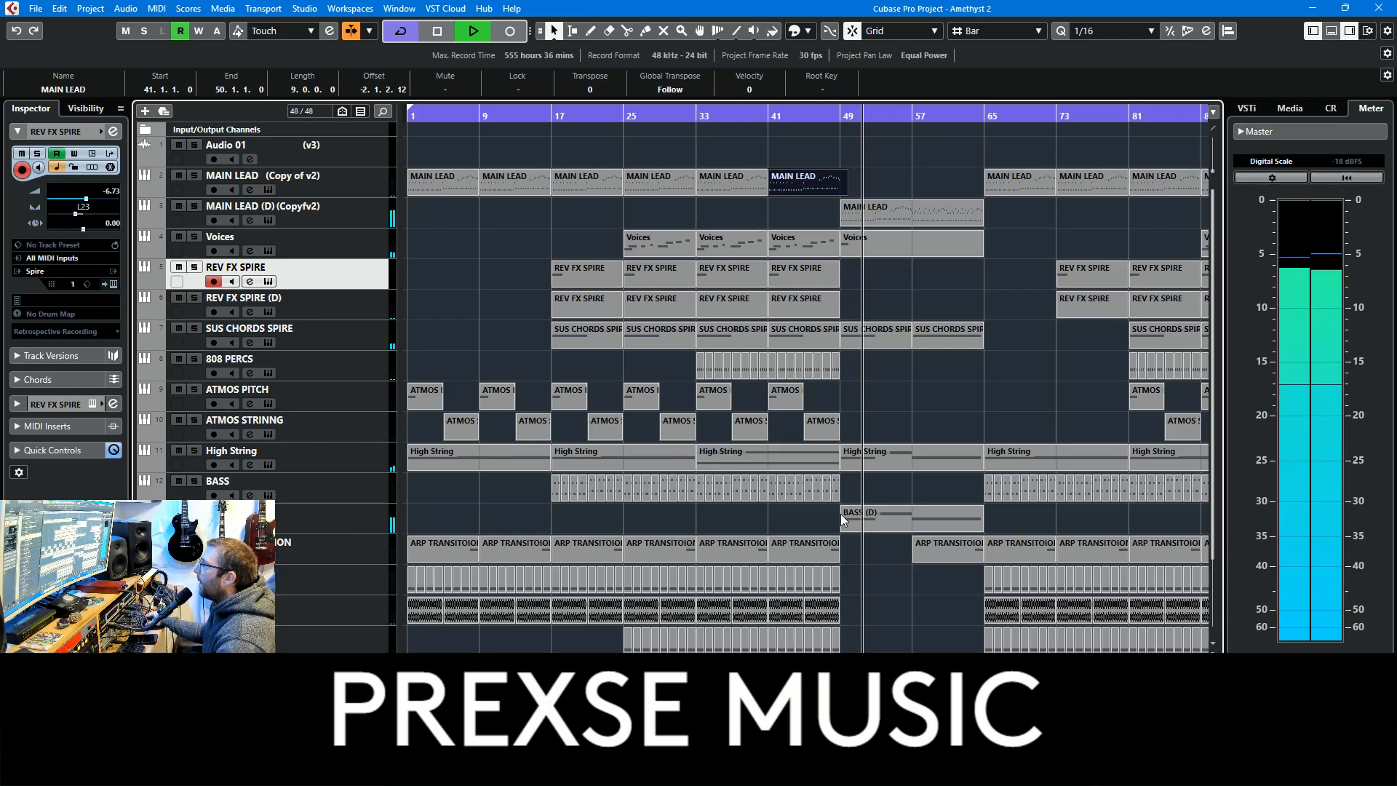
Select the BASS (D) part and show the automation lanes of the BASS (D), High String, SUS CHORDS SPIRE and MAIN LEAD tracks
{"action": "left_click", "coordinate": [874, 525]}
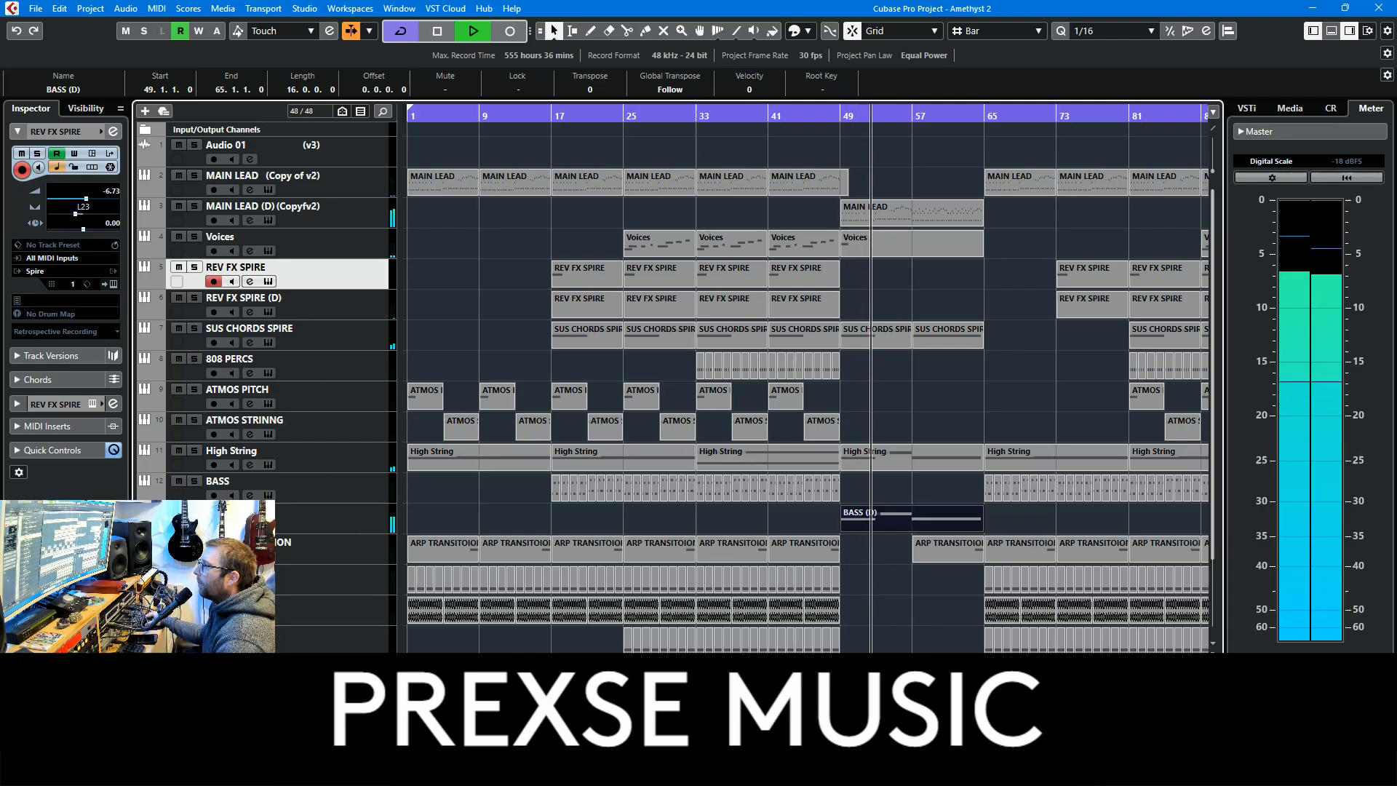
{"action": "left_click", "coordinate": [142, 529]}
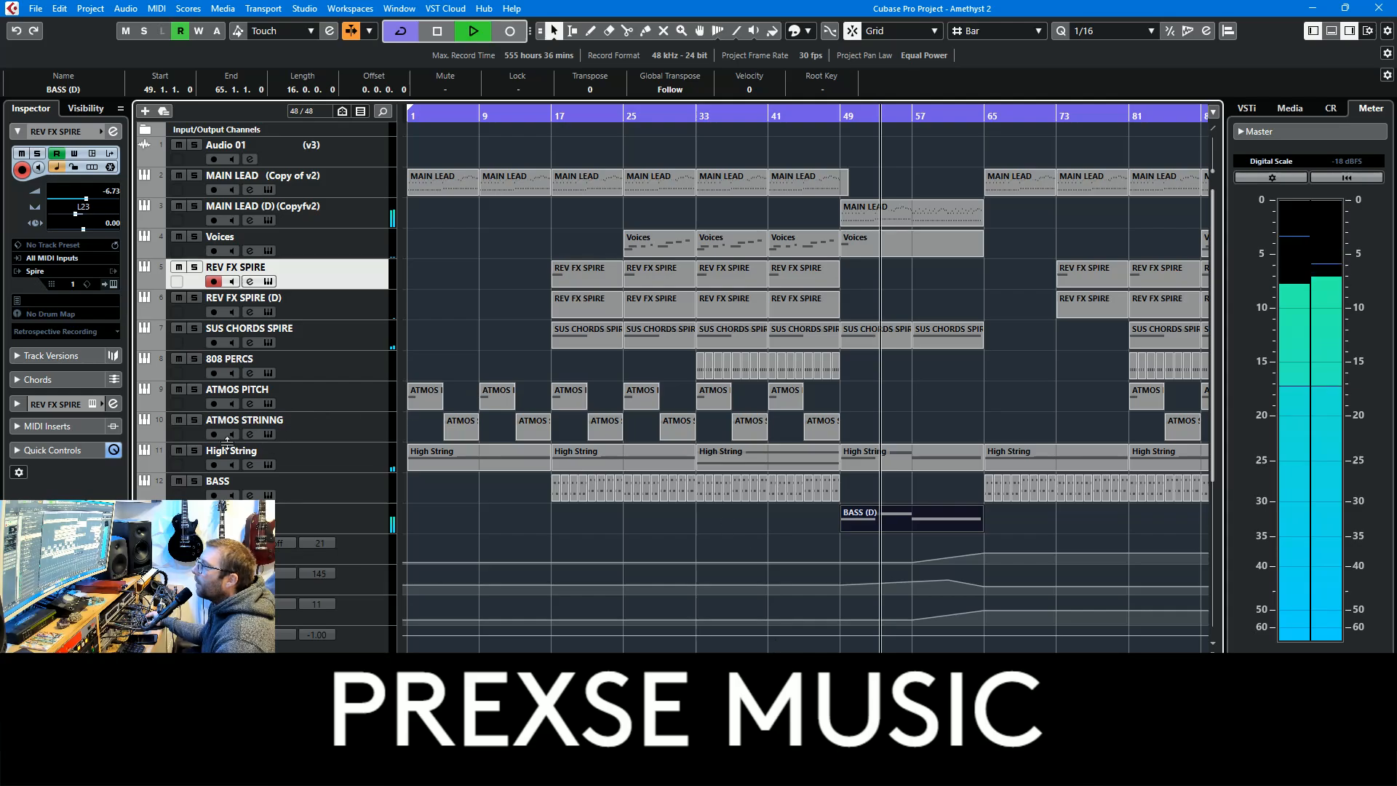
{"action": "left_click", "coordinate": [156, 466]}
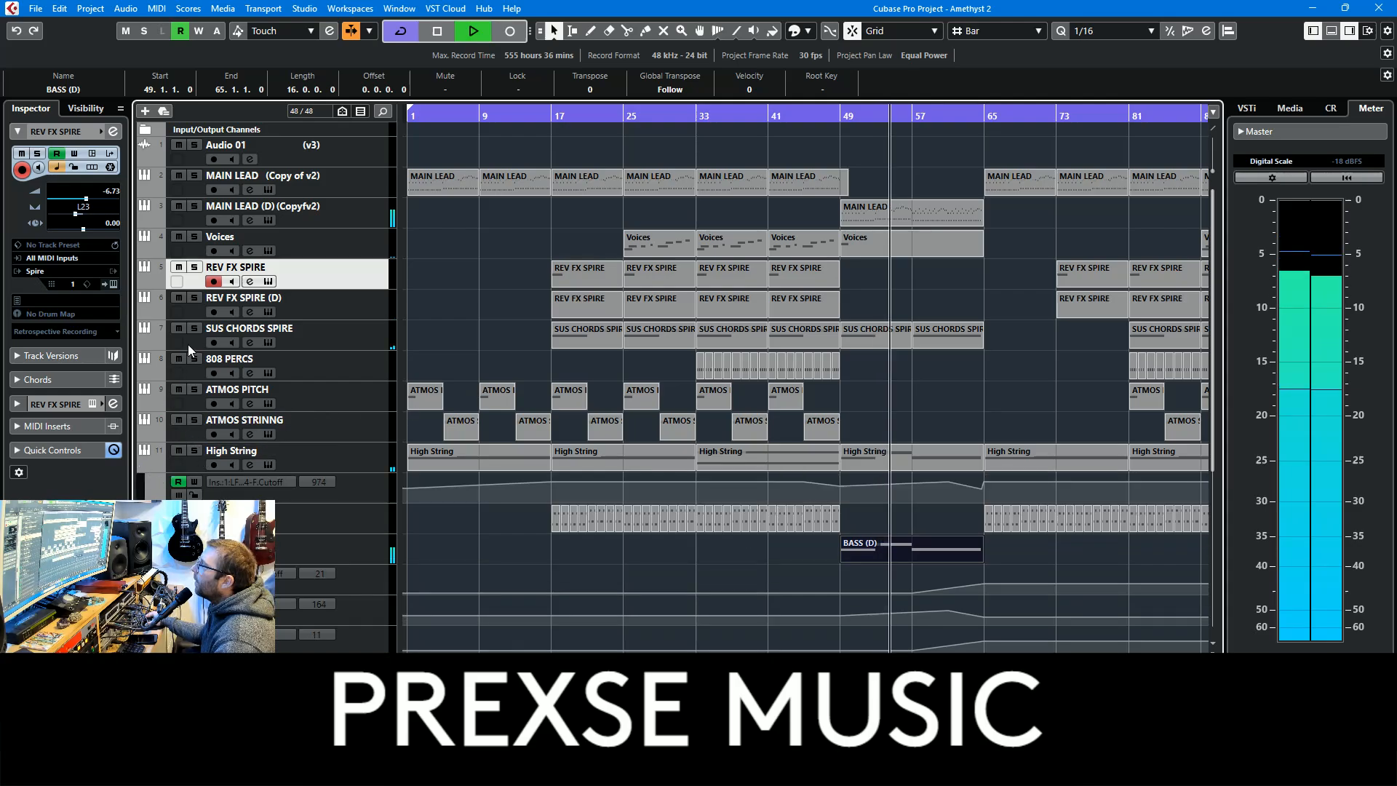
{"action": "left_click", "coordinate": [145, 339]}
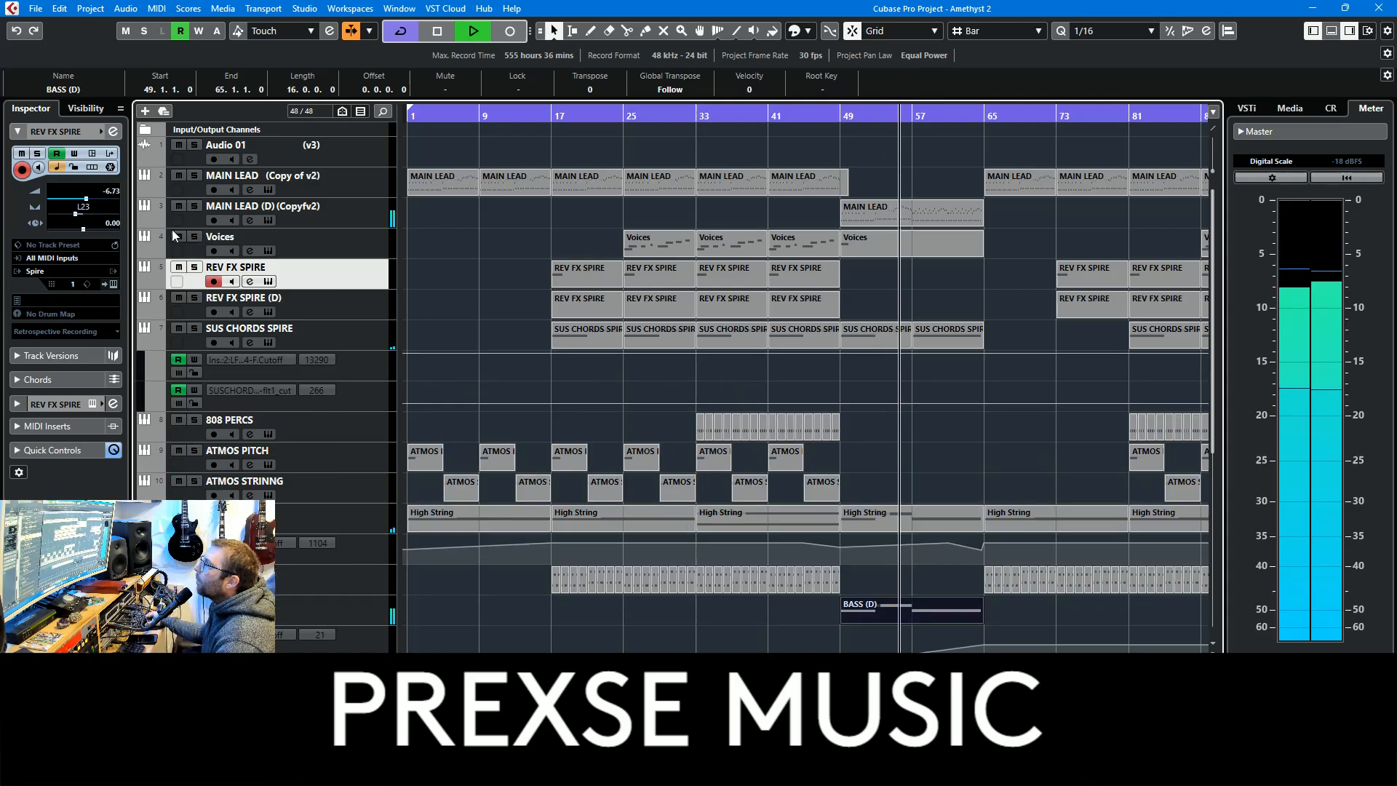
{"action": "left_click", "coordinate": [145, 190]}
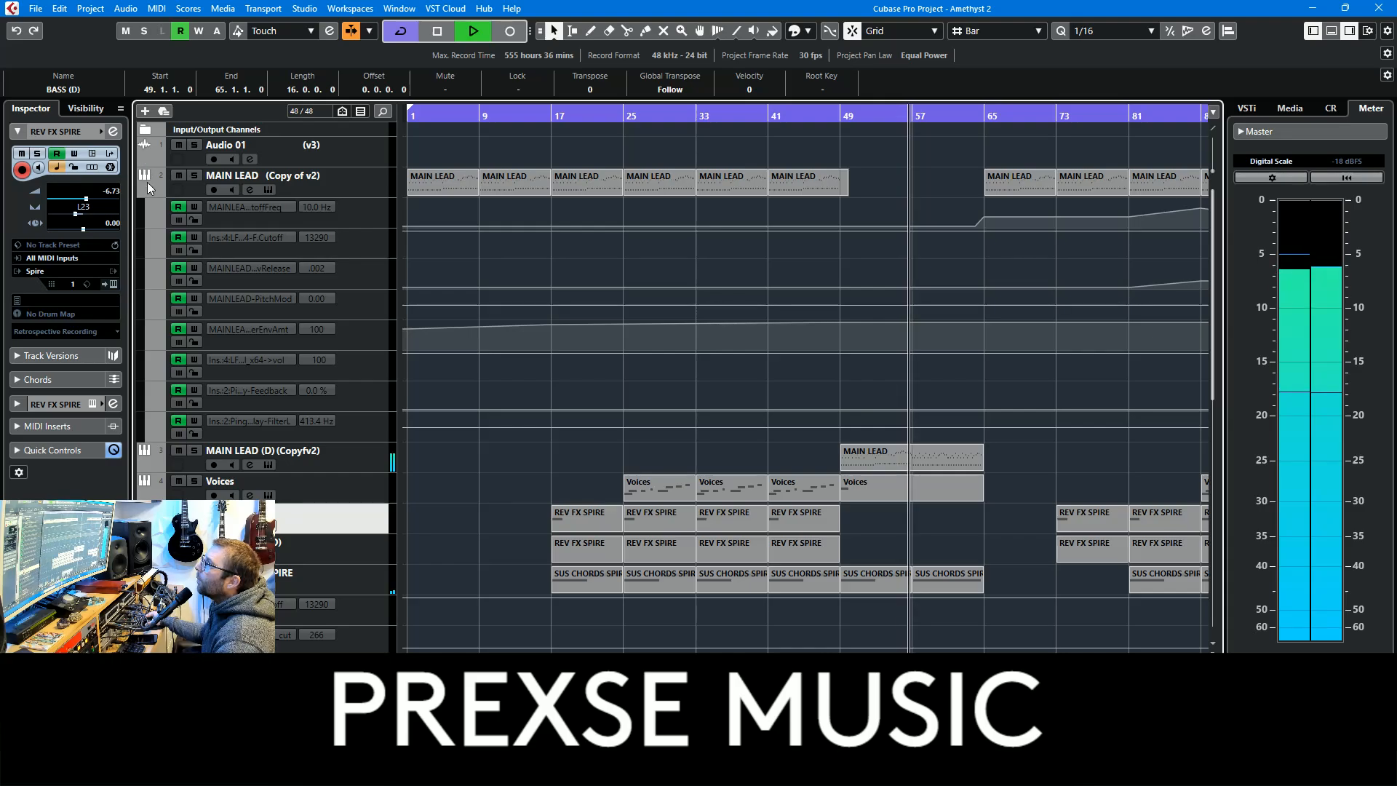
Examine the notes of the MAIN LEAD (D) part from bar 49 to 65 in the Key Editor and close the editor
{"action": "scroll", "coordinate": [432, 454], "scroll_direction": "down", "scroll_amount": 10}
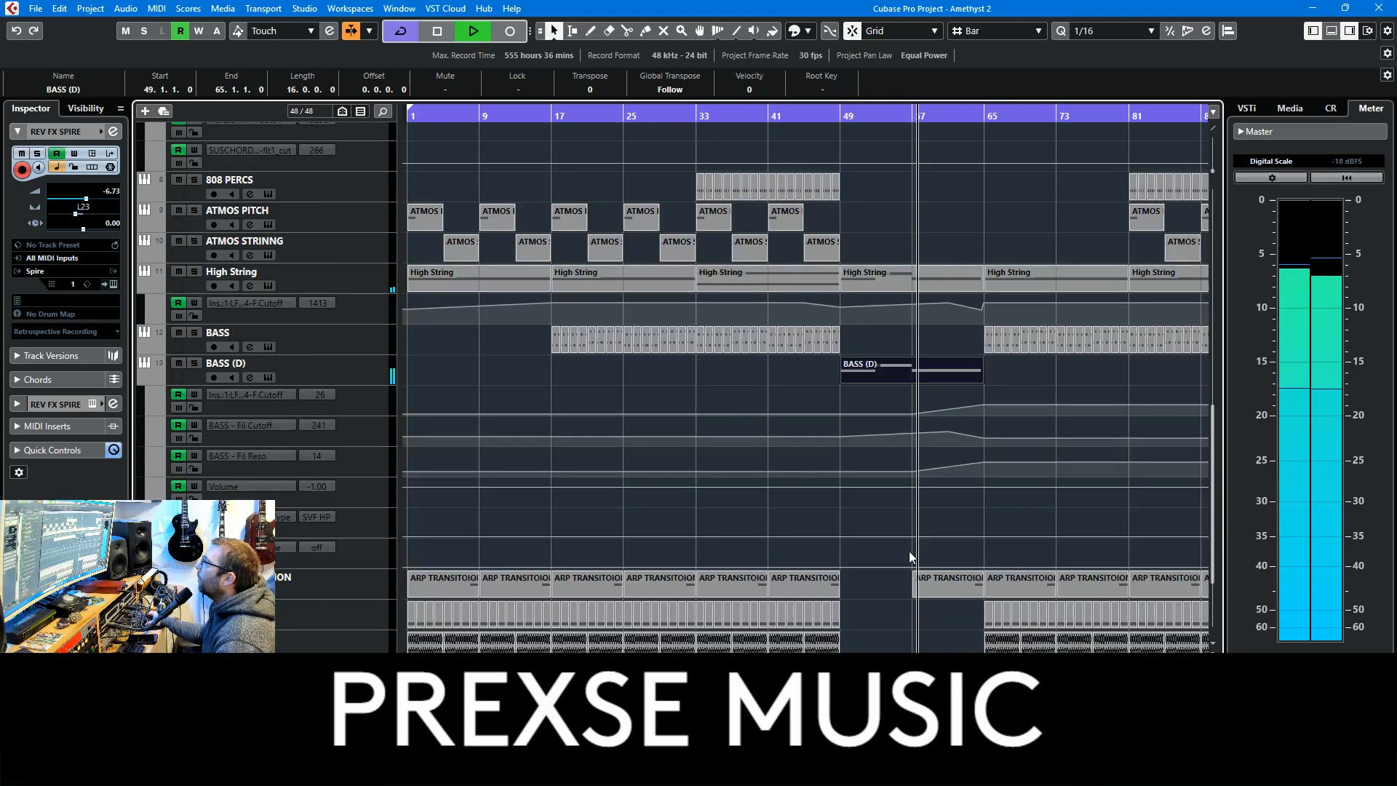
{"action": "scroll", "coordinate": [1059, 507], "scroll_direction": "down", "scroll_amount": 4}
{"action": "scroll", "coordinate": [1059, 506], "scroll_direction": "right", "scroll_amount": 5}
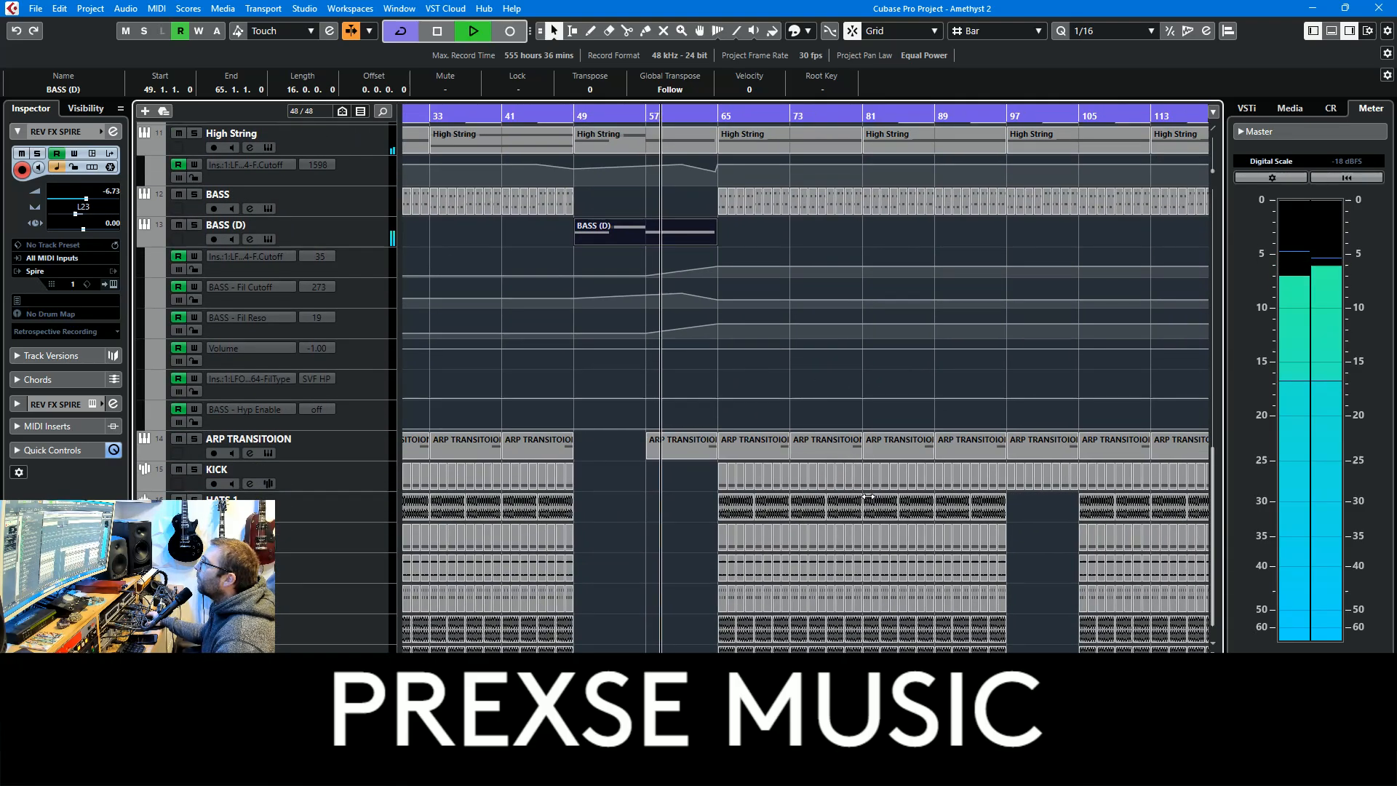
{"action": "scroll", "coordinate": [857, 464], "scroll_direction": "up", "scroll_amount": 10}
{"action": "scroll", "coordinate": [836, 457], "scroll_direction": "up", "scroll_amount": 4}
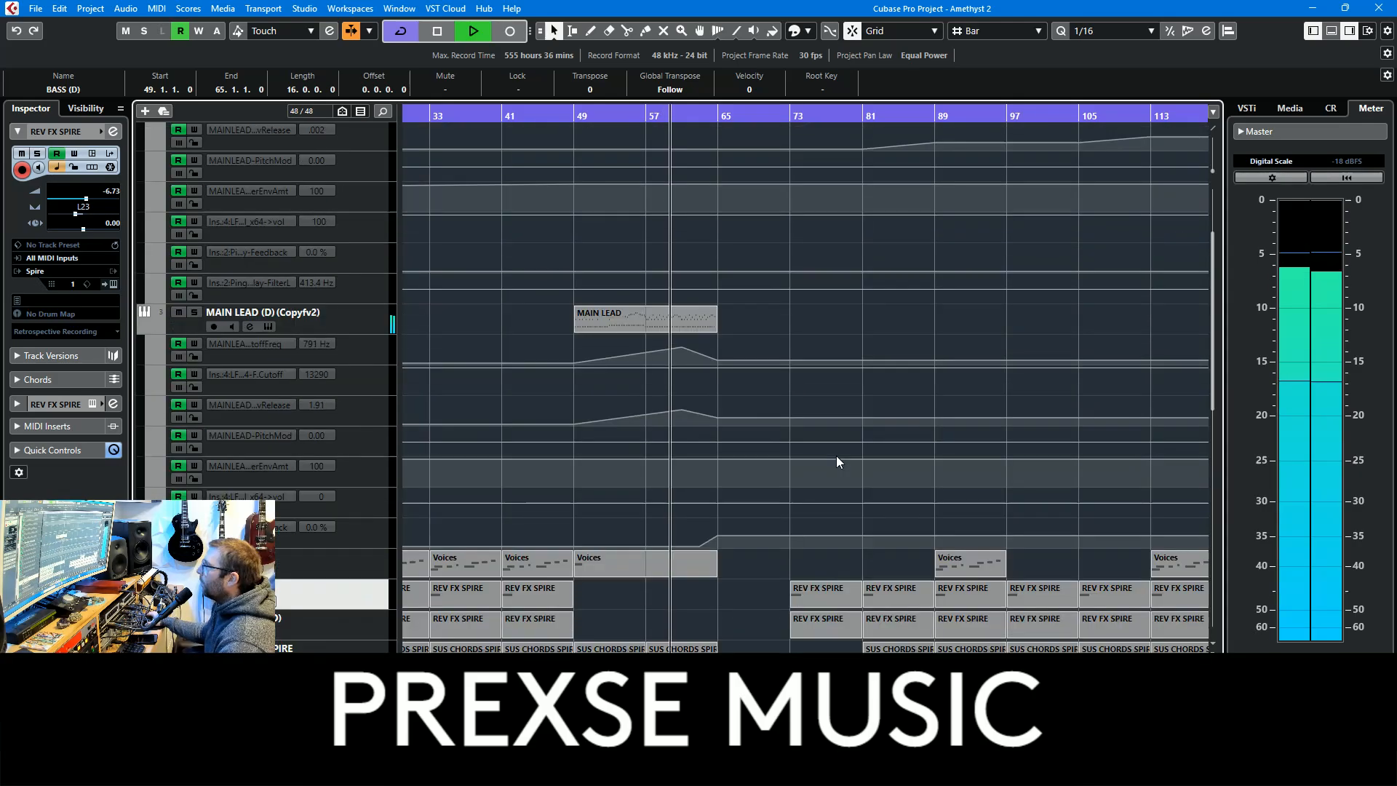
{"action": "left_click", "coordinate": [668, 434]}
{"action": "double_click", "coordinate": [668, 434]}
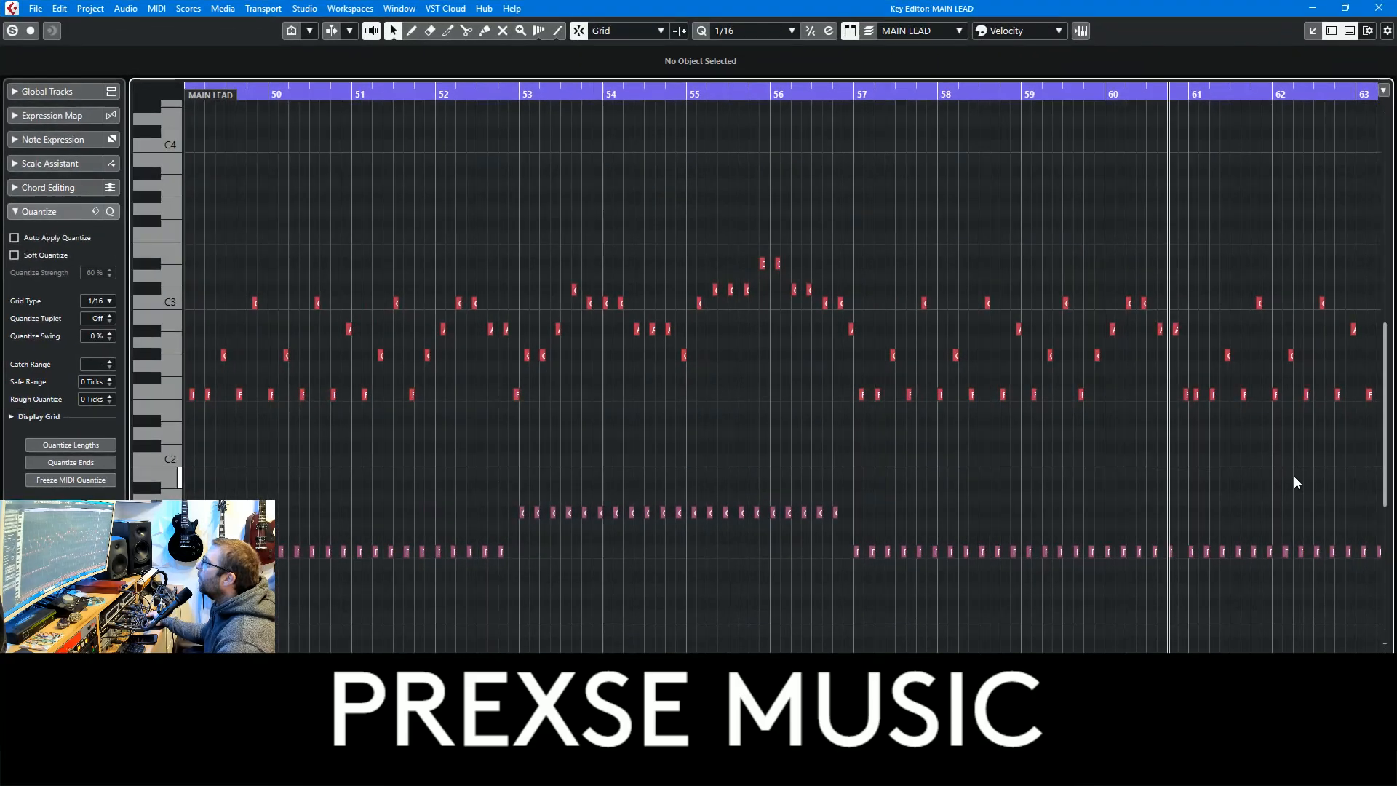
{"action": "key", "text": "g"}
{"action": "key", "text": "g"}
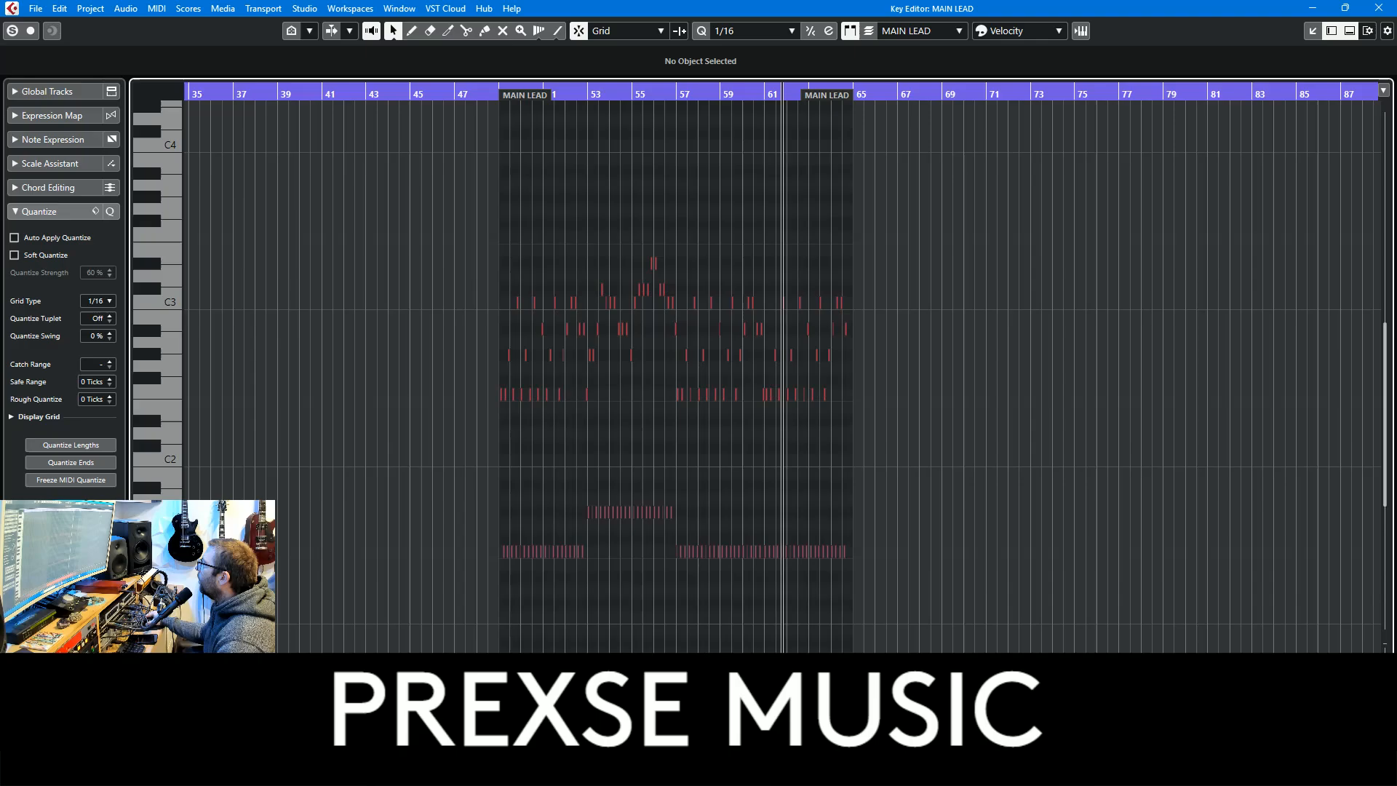
{"action": "key", "text": "h"}
{"action": "key", "text": "h"}
{"action": "key", "text": "h"}
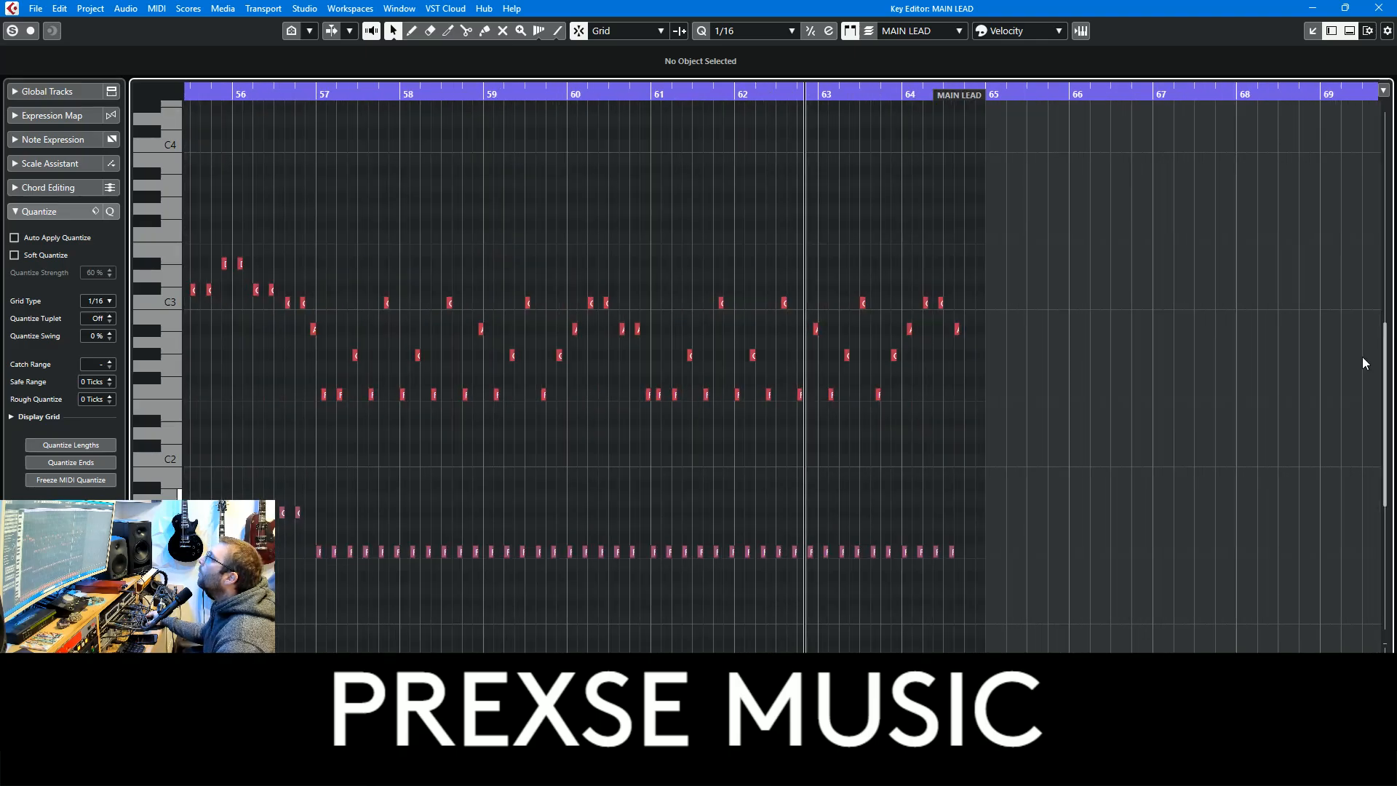
{"action": "left_click", "coordinate": [1378, 8]}
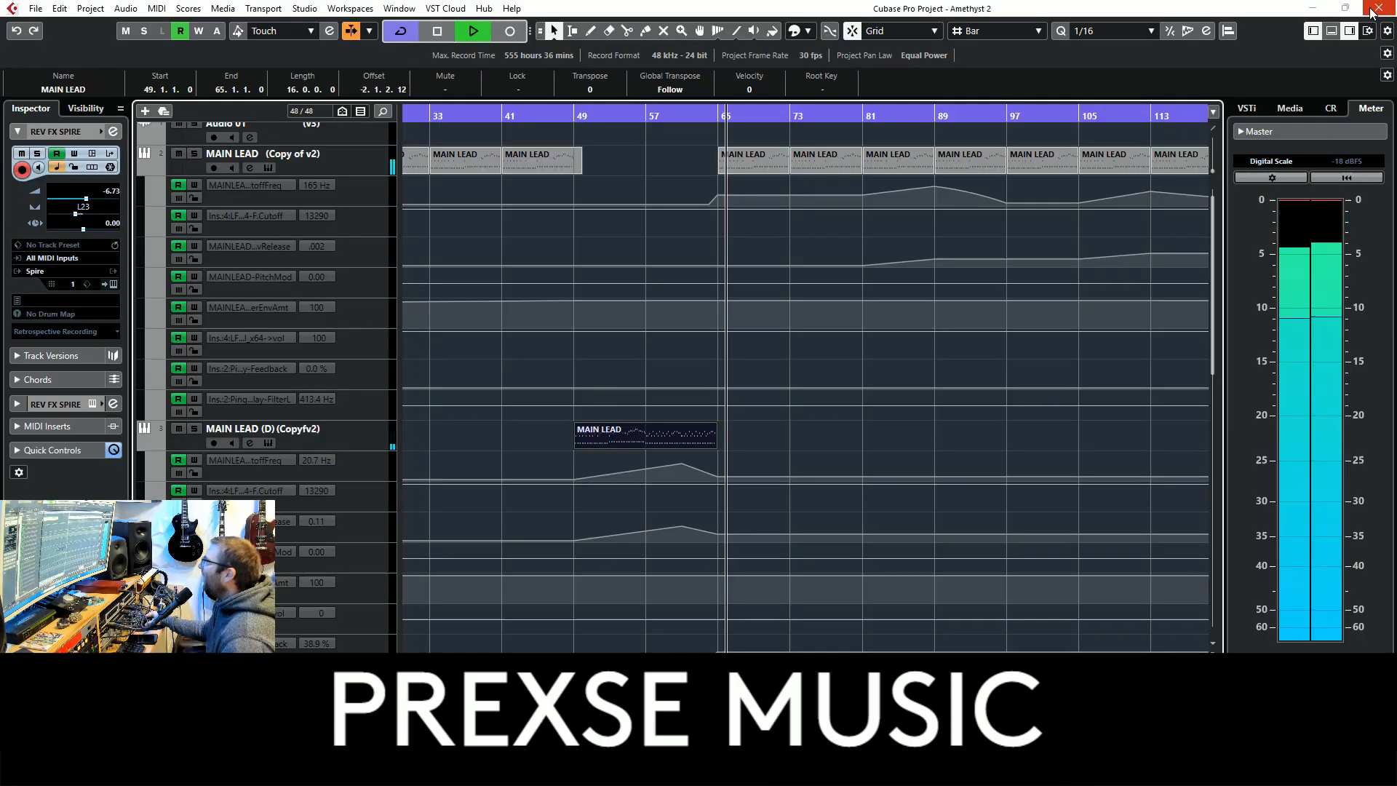
Examine the arrangement and automation from bar 65 onward, from the lead tracks down to the percussion, during full-mix playback
{"action": "scroll", "coordinate": [940, 480], "scroll_direction": "up", "scroll_amount": 1}
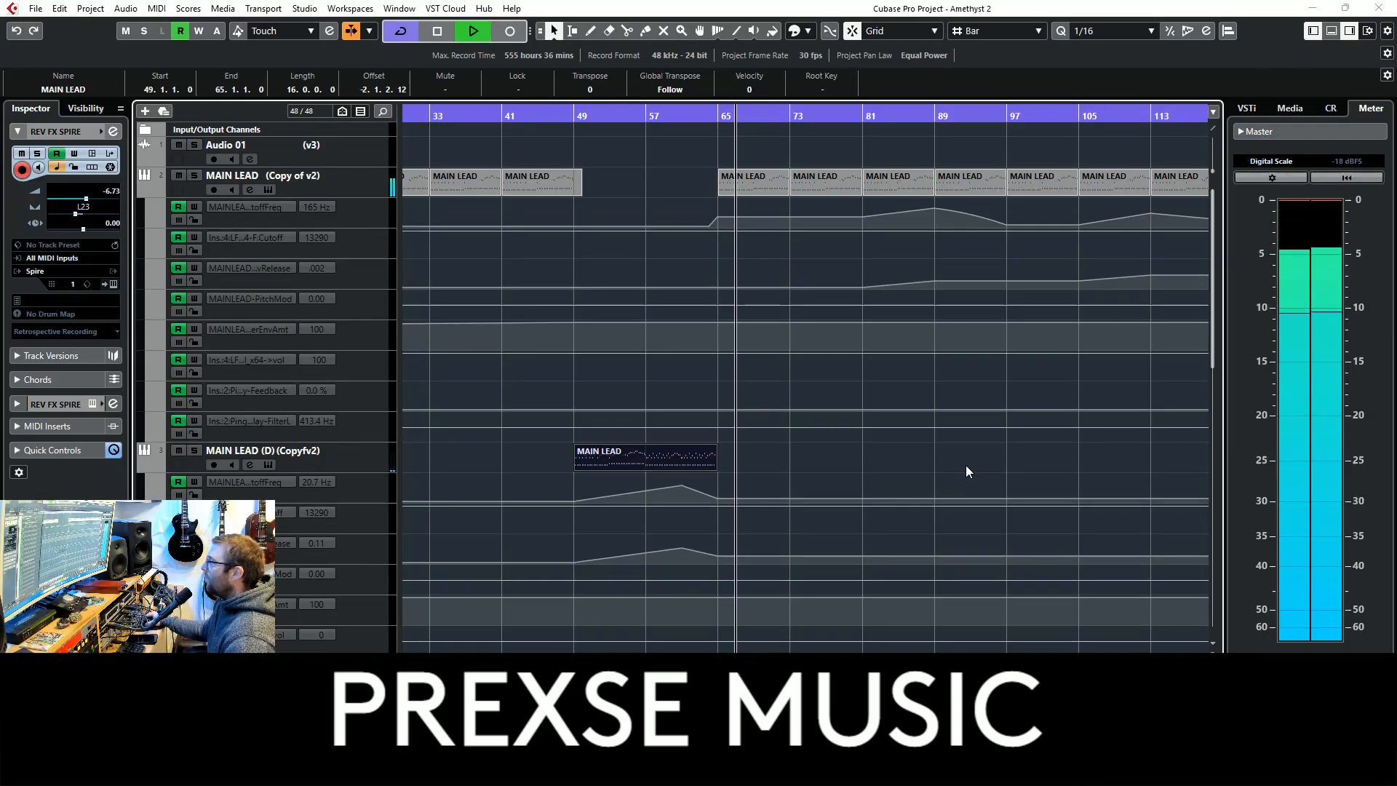
{"action": "scroll", "coordinate": [966, 465], "scroll_direction": "down", "scroll_amount": 10}
{"action": "left_click", "coordinate": [971, 476]}
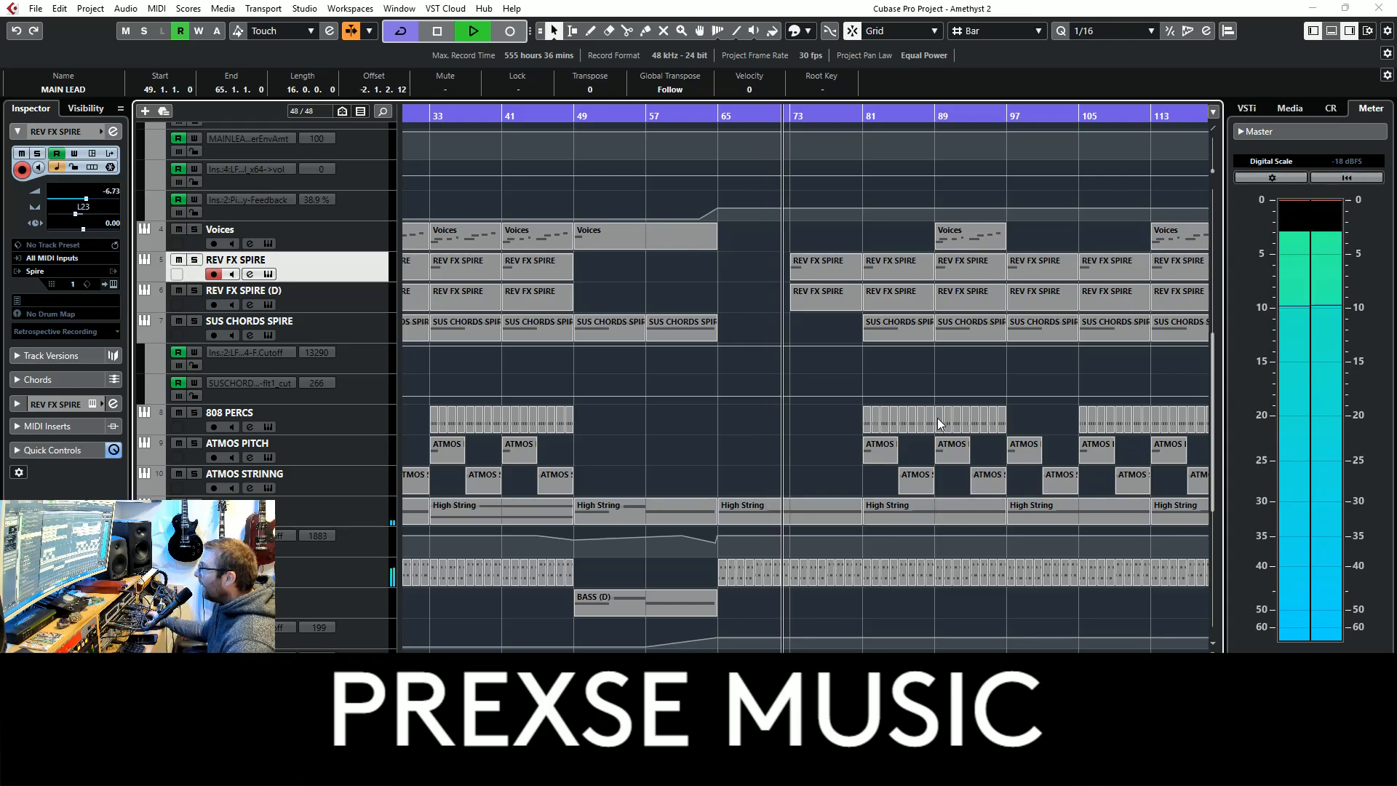
{"action": "scroll", "coordinate": [937, 425], "scroll_direction": "up", "scroll_amount": 5}
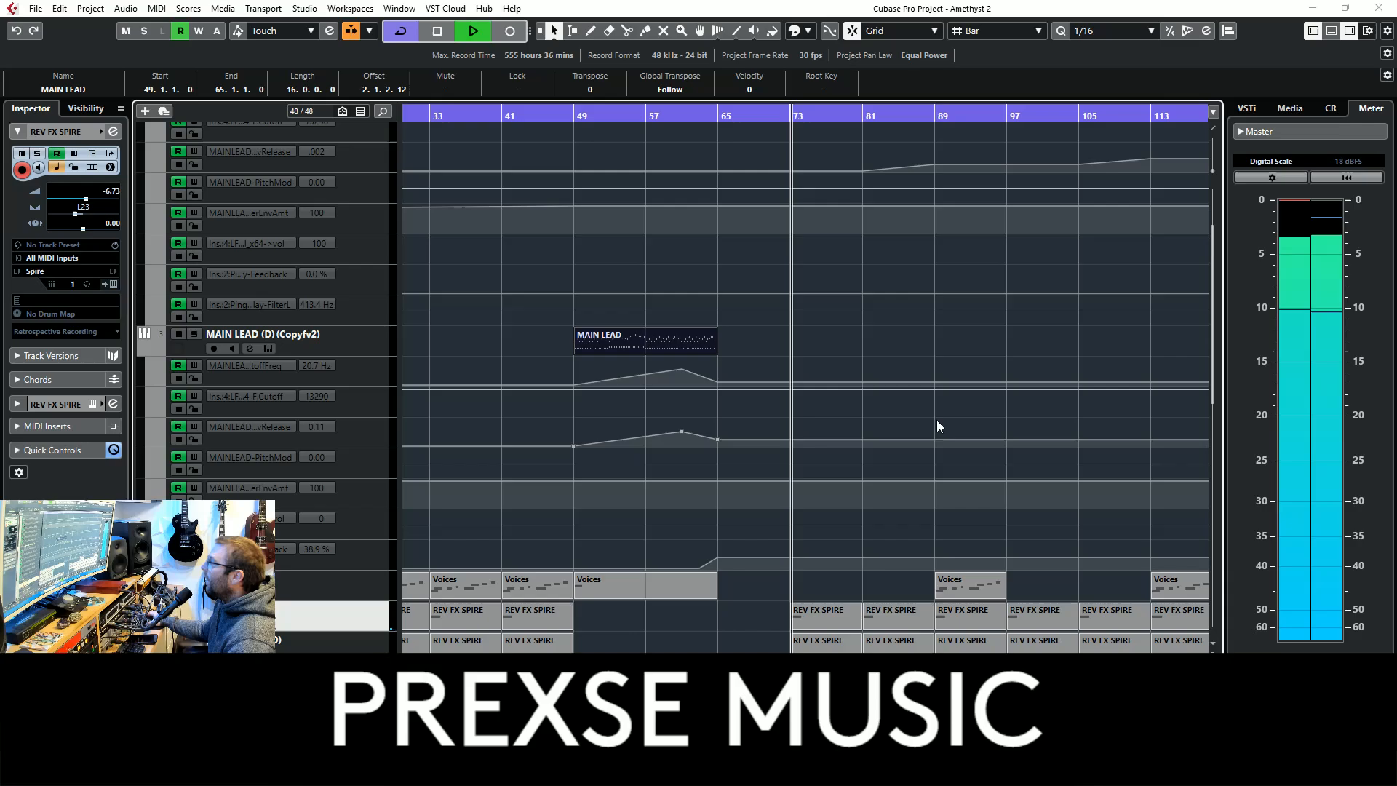
{"action": "scroll", "coordinate": [937, 425], "scroll_direction": "up", "scroll_amount": 2}
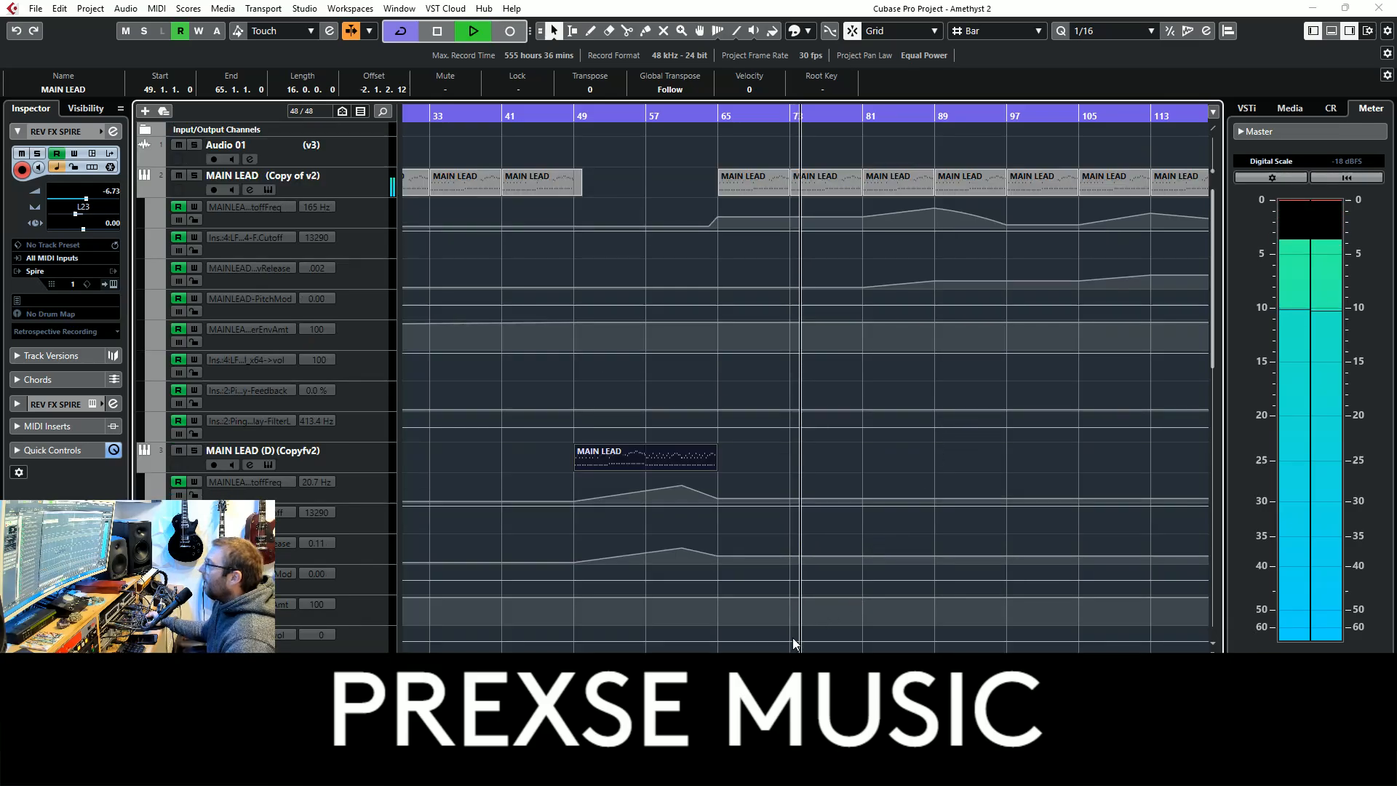
{"action": "scroll", "coordinate": [757, 629], "scroll_direction": "down", "scroll_amount": 1}
{"action": "scroll", "coordinate": [757, 630], "scroll_direction": "left", "scroll_amount": 4}
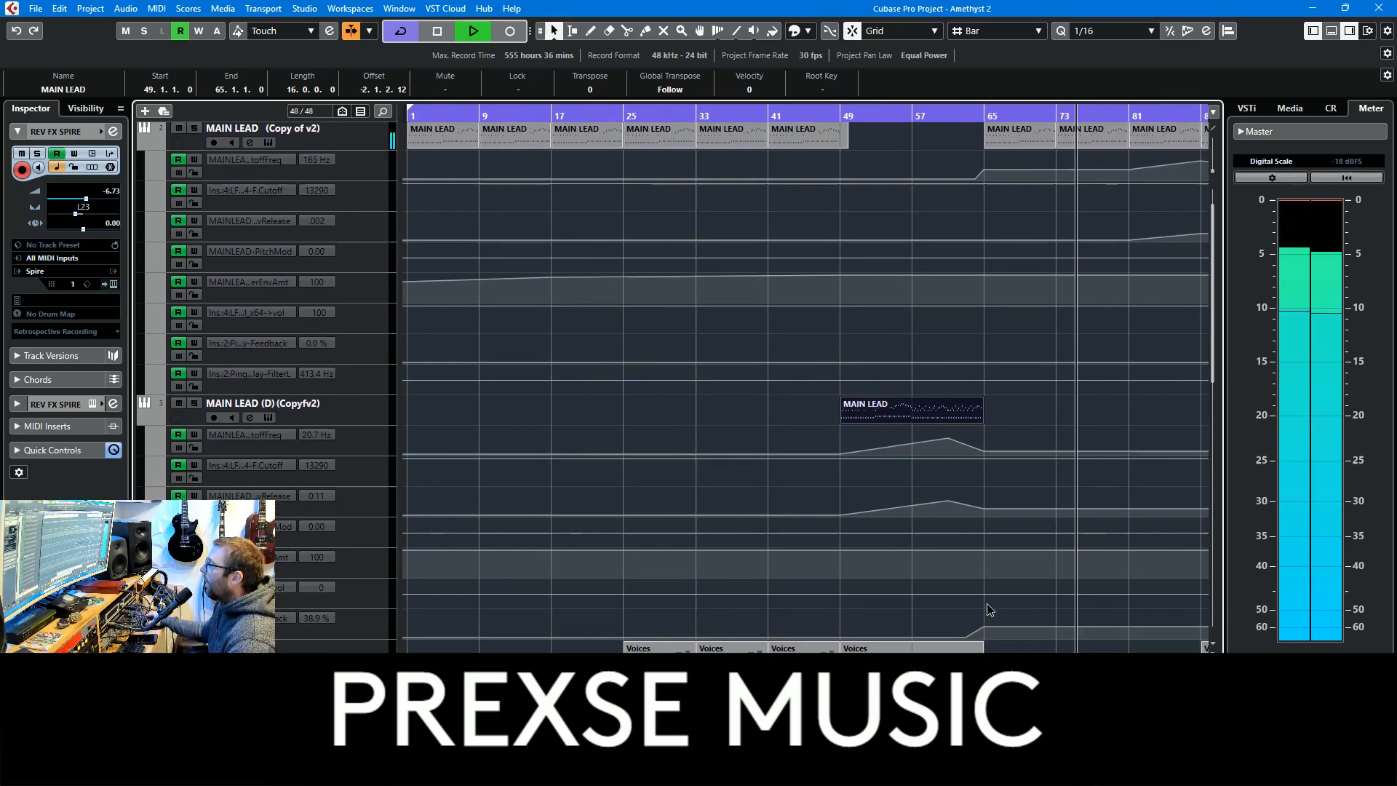
{"action": "scroll", "coordinate": [723, 623], "scroll_direction": "up", "scroll_amount": 1}
{"action": "scroll", "coordinate": [723, 622], "scroll_direction": "right", "scroll_amount": 6}
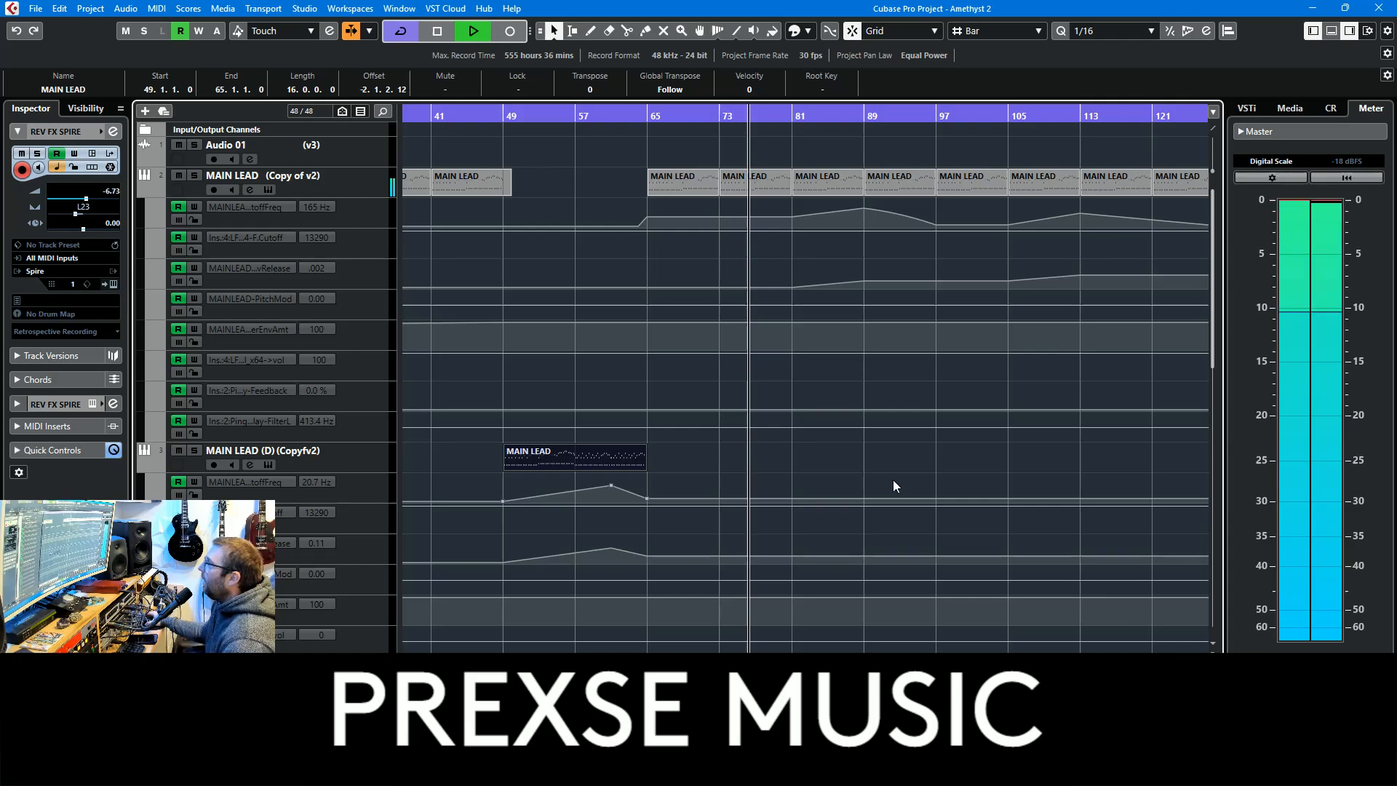
{"action": "scroll", "coordinate": [876, 441], "scroll_direction": "down", "scroll_amount": 6}
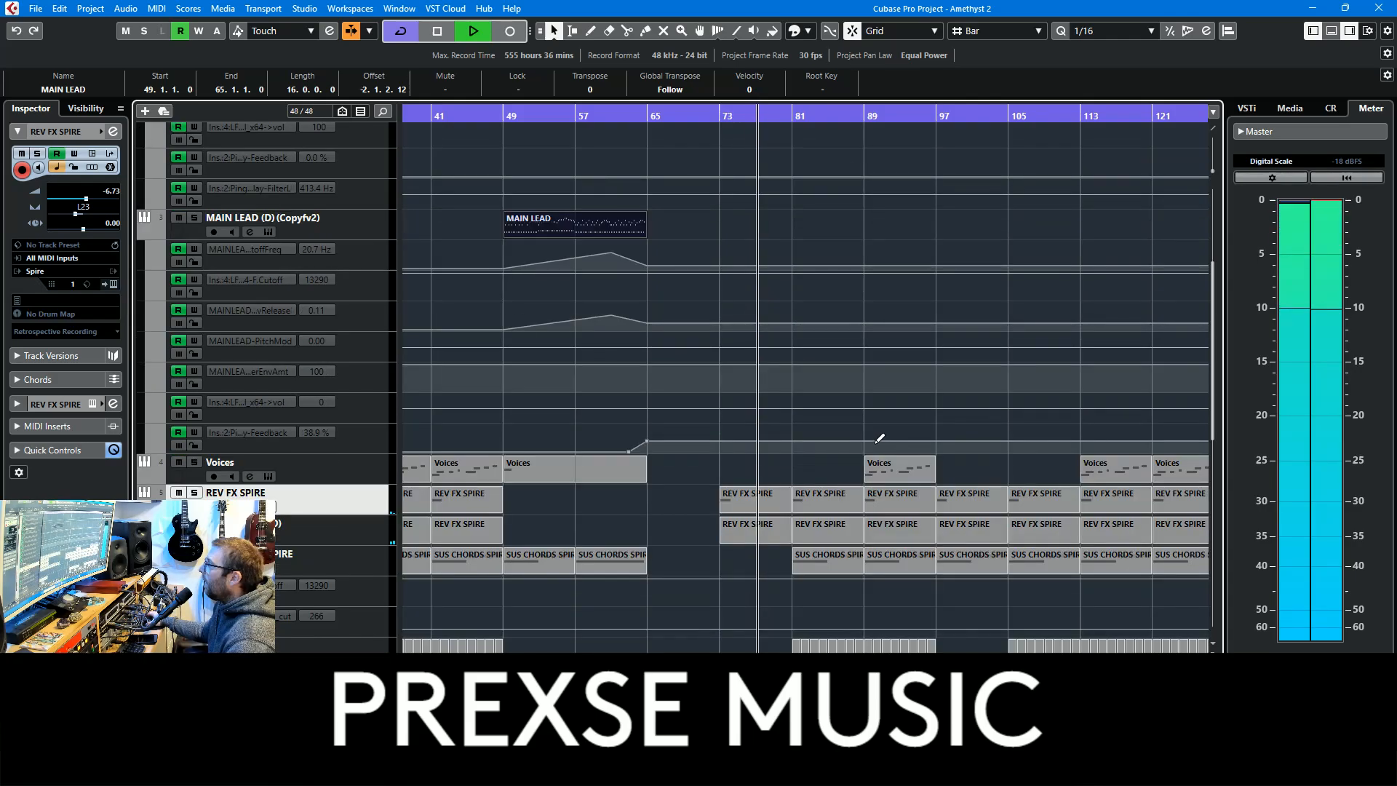
{"action": "scroll", "coordinate": [844, 506], "scroll_direction": "down", "scroll_amount": 1}
{"action": "scroll", "coordinate": [830, 504], "scroll_direction": "right", "scroll_amount": 6}
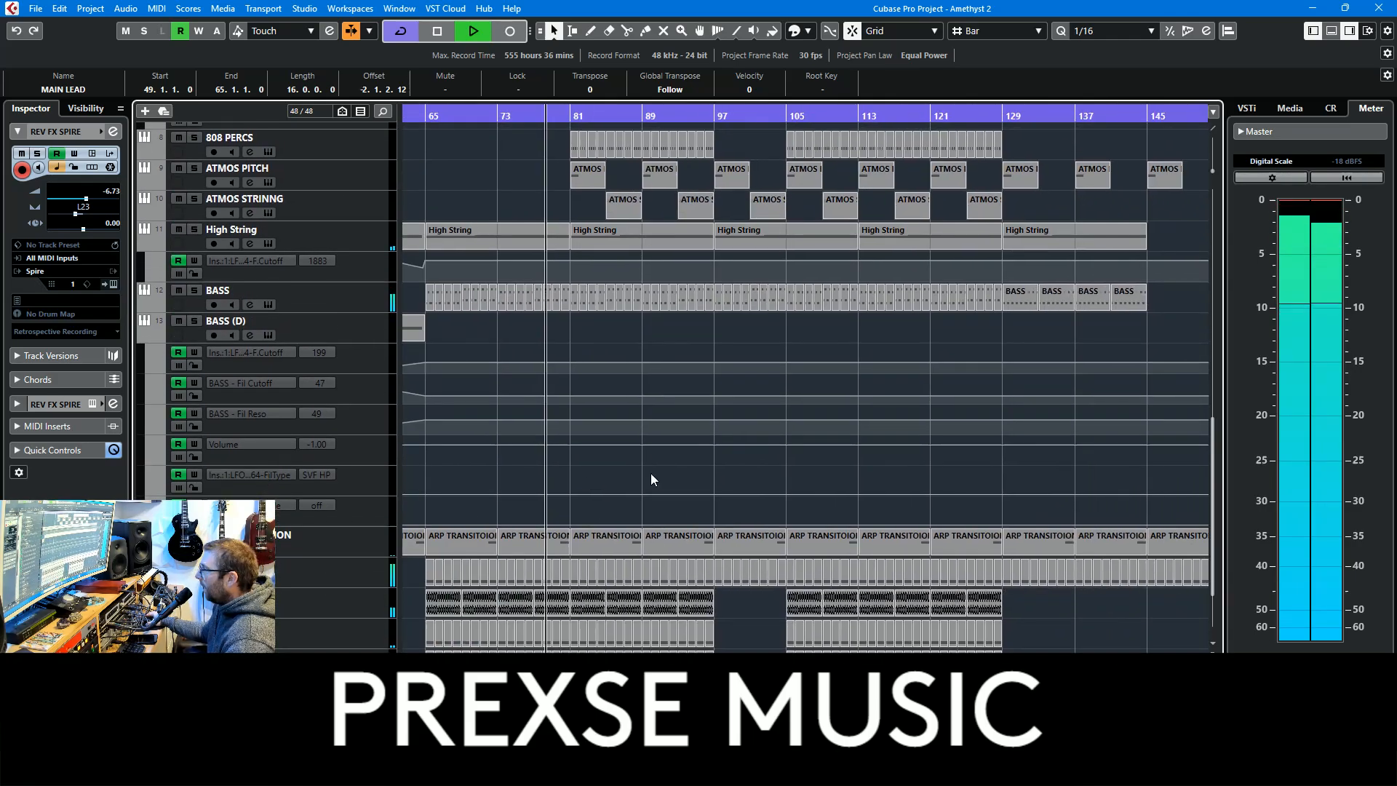
{"action": "scroll", "coordinate": [662, 494], "scroll_direction": "down", "scroll_amount": 1}
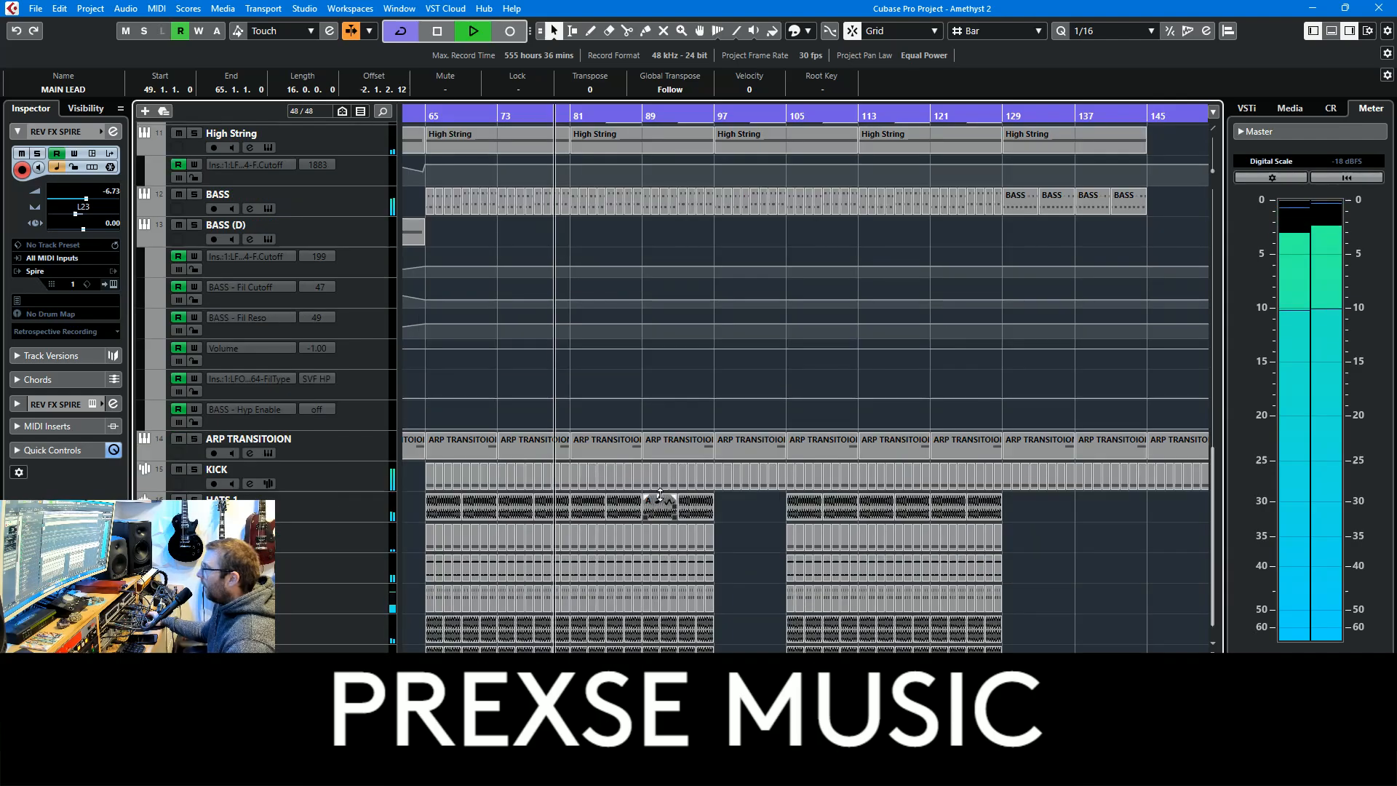
{"action": "scroll", "coordinate": [661, 495], "scroll_direction": "up", "scroll_amount": 5}
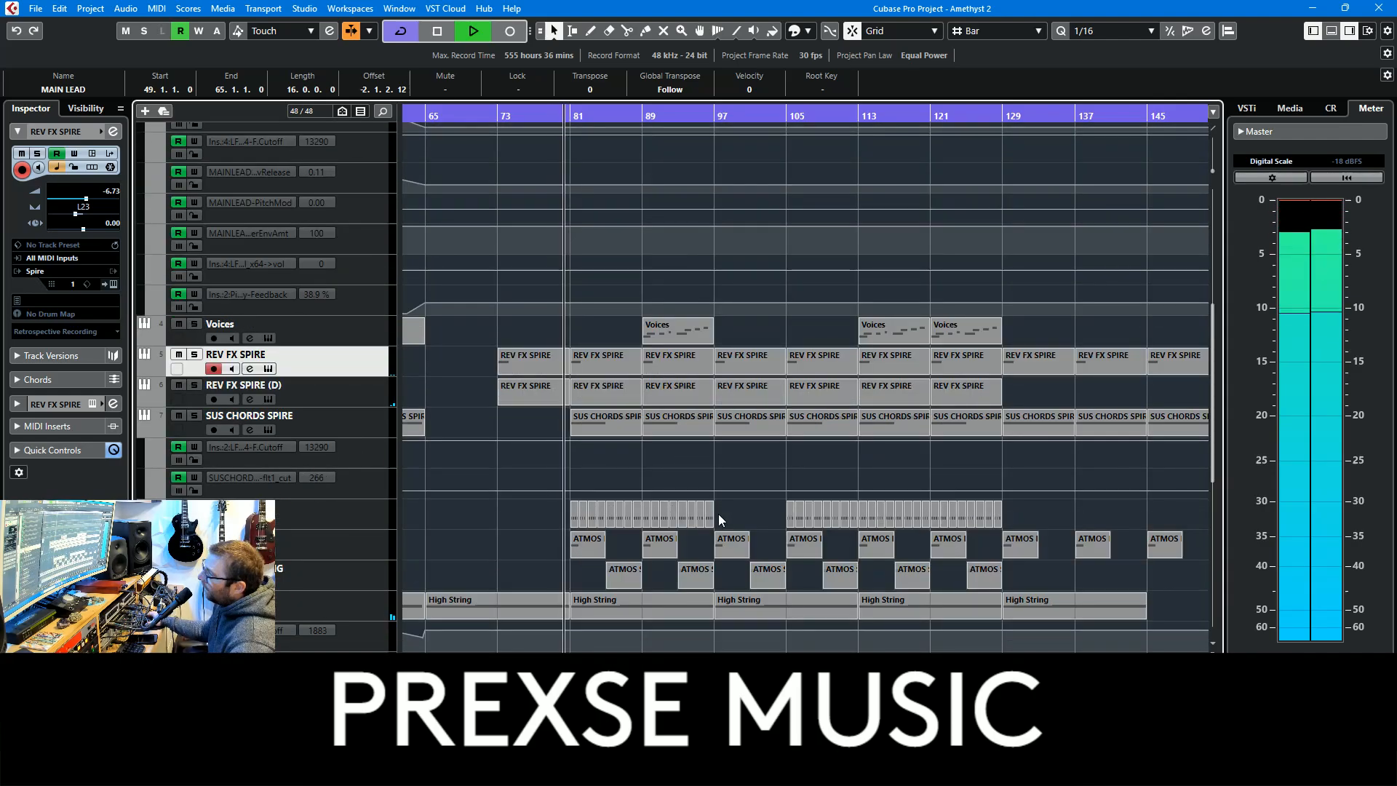
Solo the ARP TRANSITOION track during playback
{"action": "scroll", "coordinate": [702, 545], "scroll_direction": "down", "scroll_amount": 6}
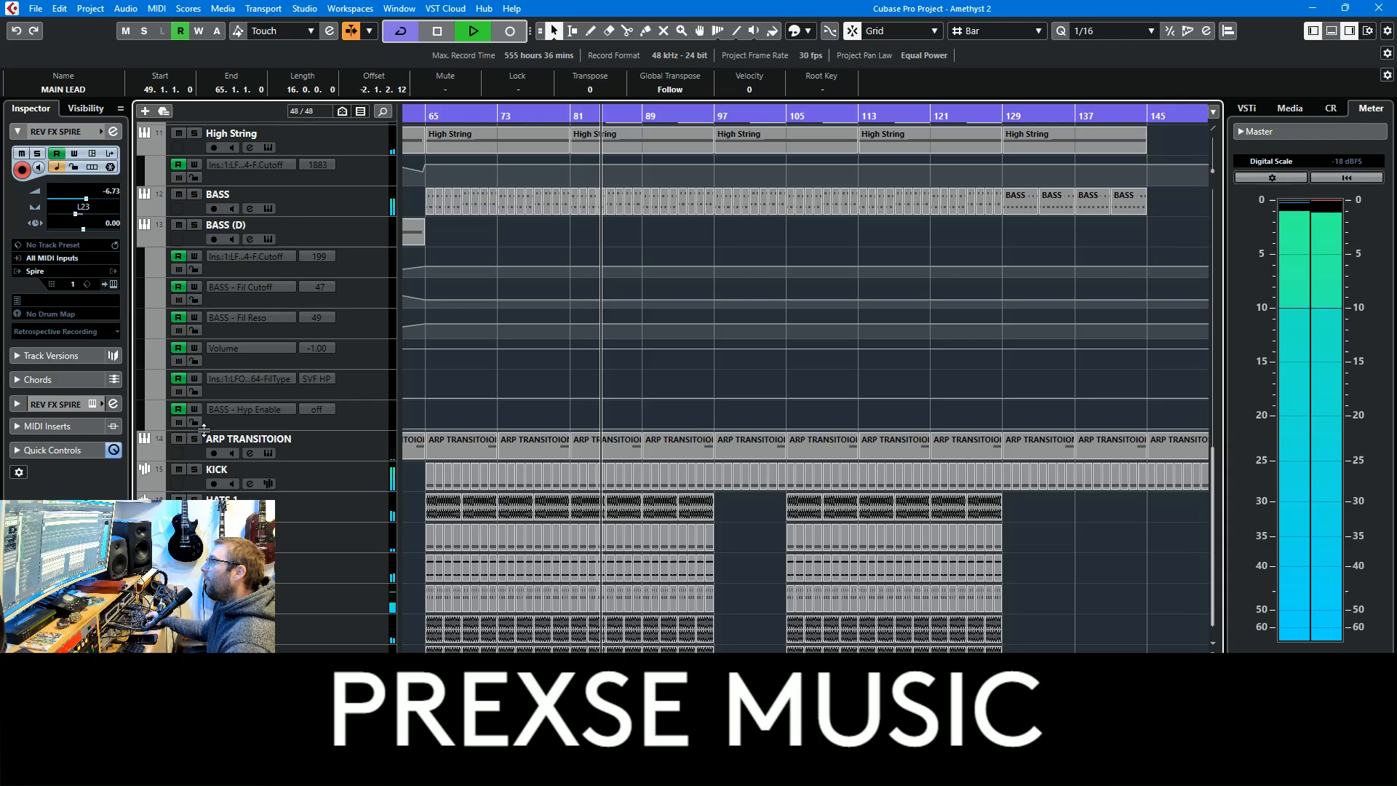
{"action": "left_click", "coordinate": [194, 438]}
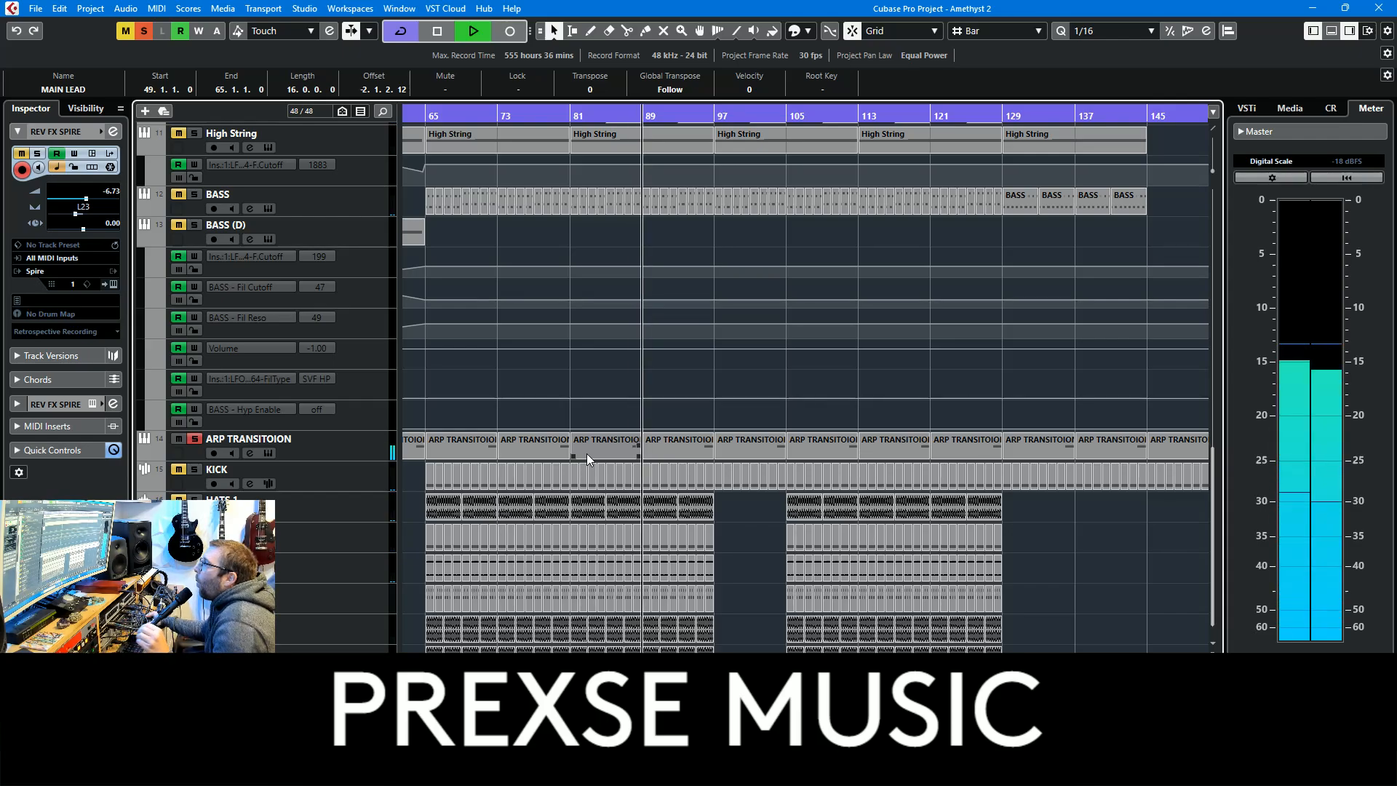
Stop playback and clear all mute and solo states in the project
{"action": "key", "text": "space"}
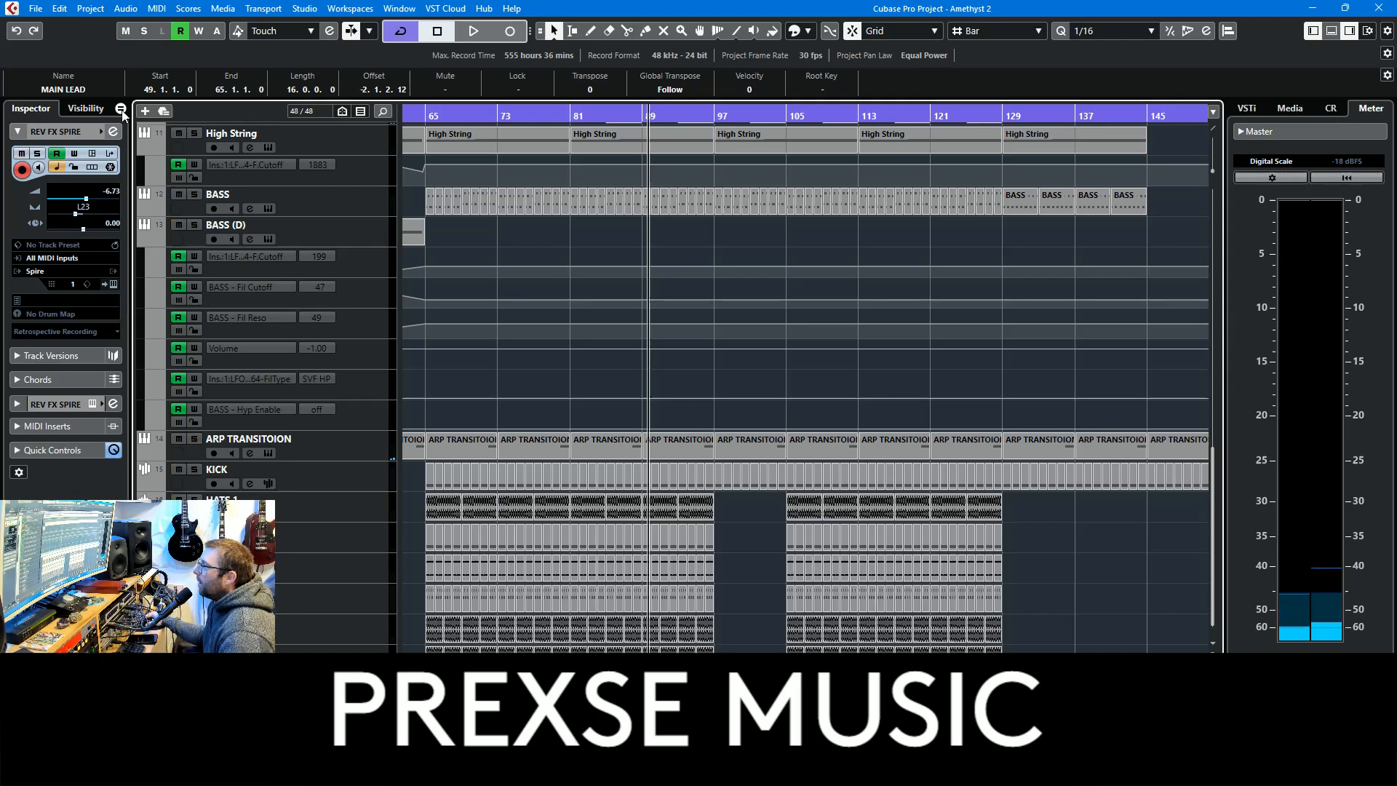
{"action": "left_click", "coordinate": [125, 30]}
{"action": "left_click", "coordinate": [144, 31]}
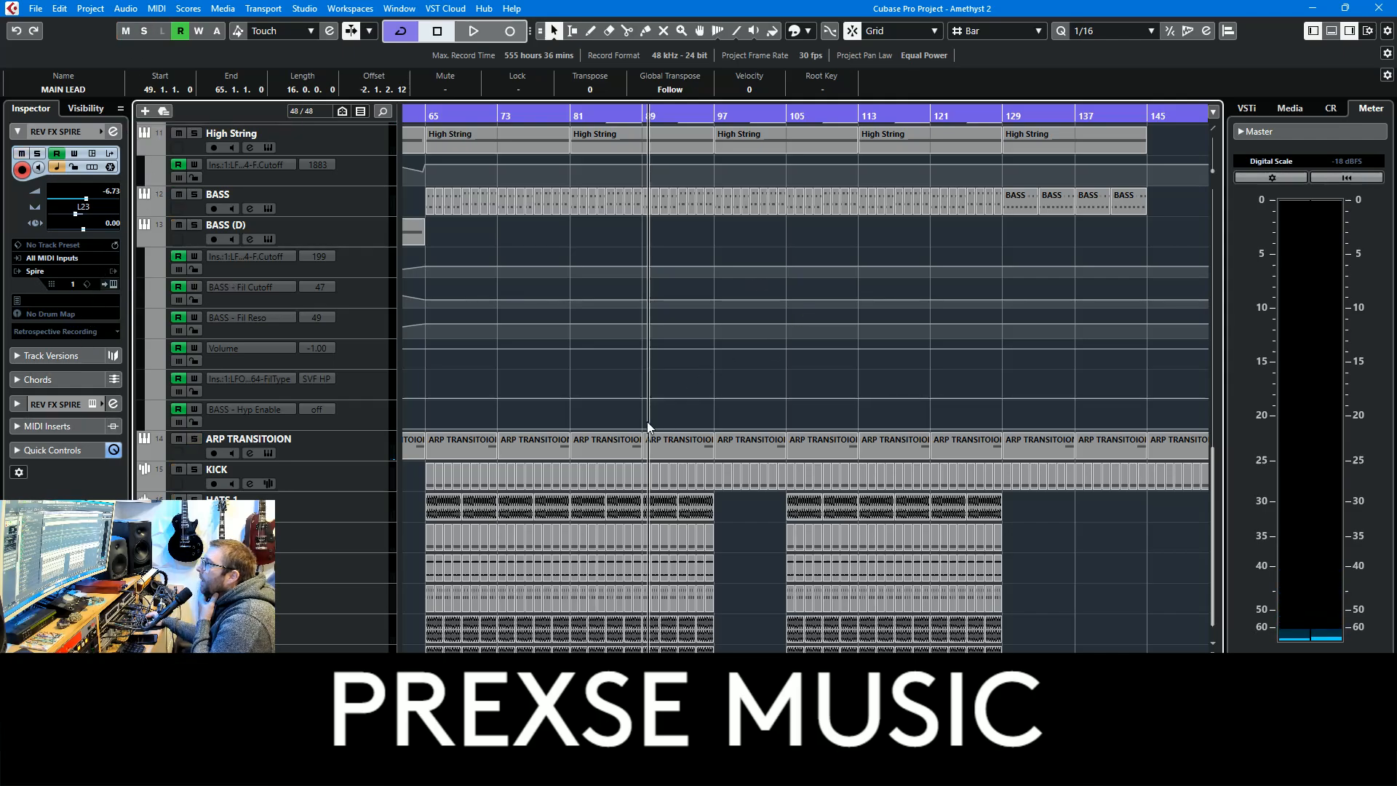
Hide the automation lanes of the BASS (D), High String, MAIN LEAD (D) and MAIN LEAD tracks
{"action": "left_click", "coordinate": [143, 240]}
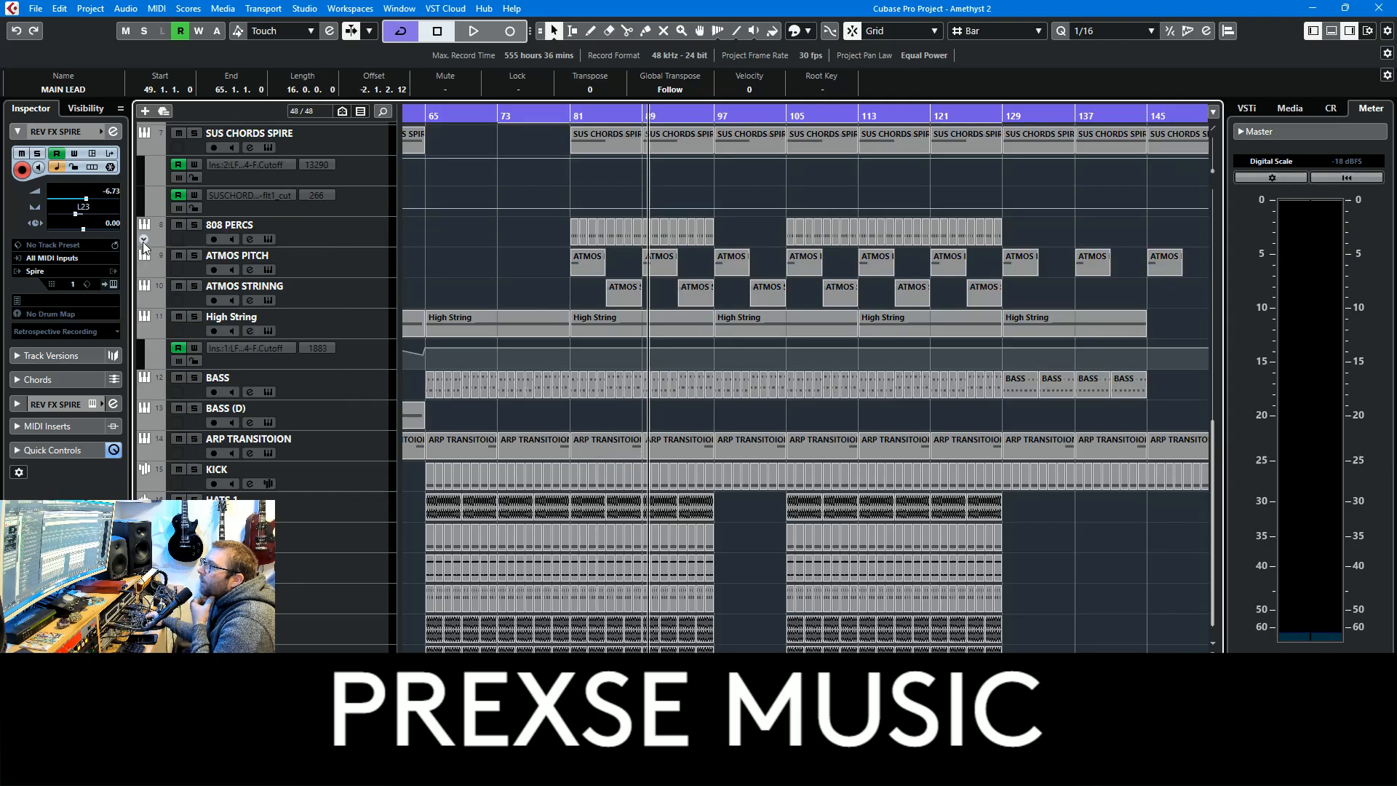
{"action": "left_click", "coordinate": [145, 327]}
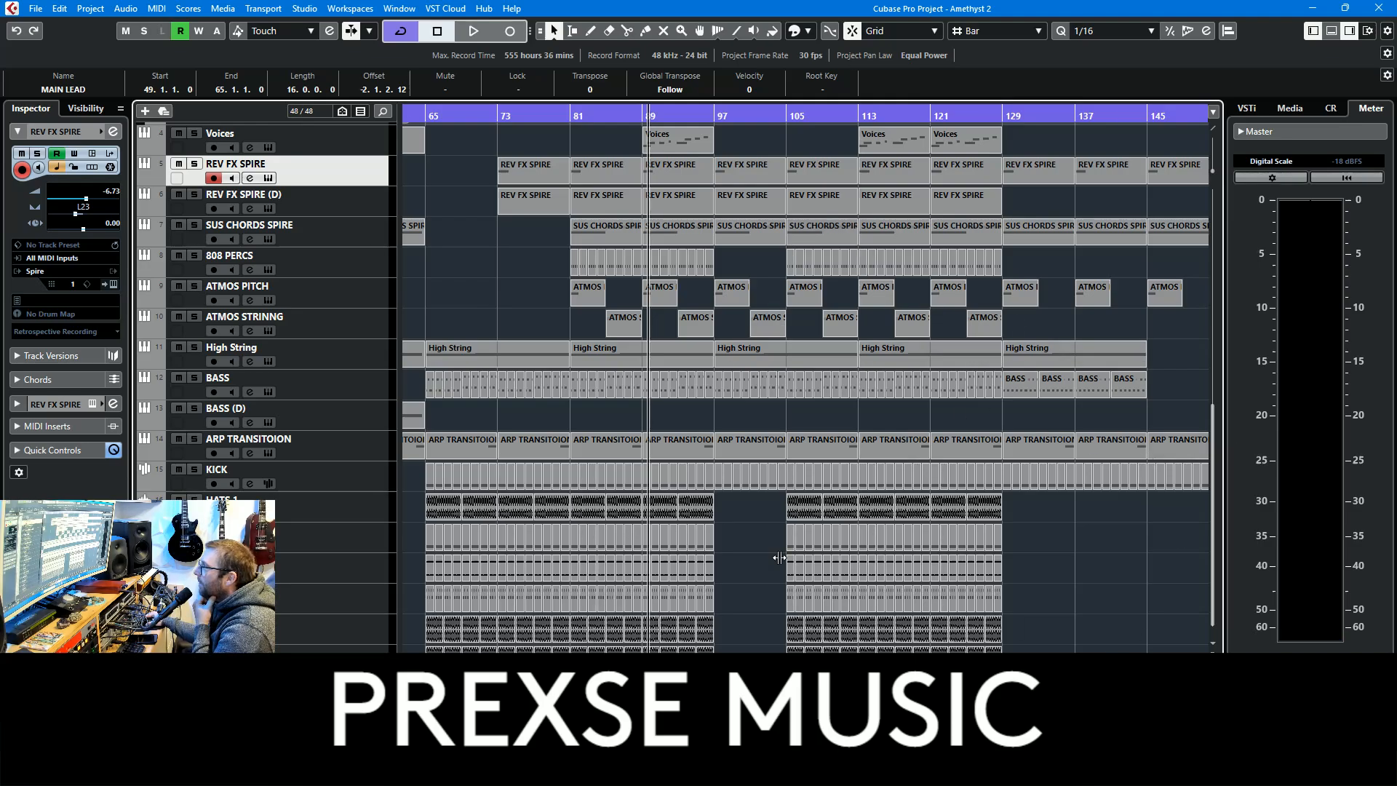
{"action": "scroll", "coordinate": [924, 306], "scroll_direction": "up", "scroll_amount": 10}
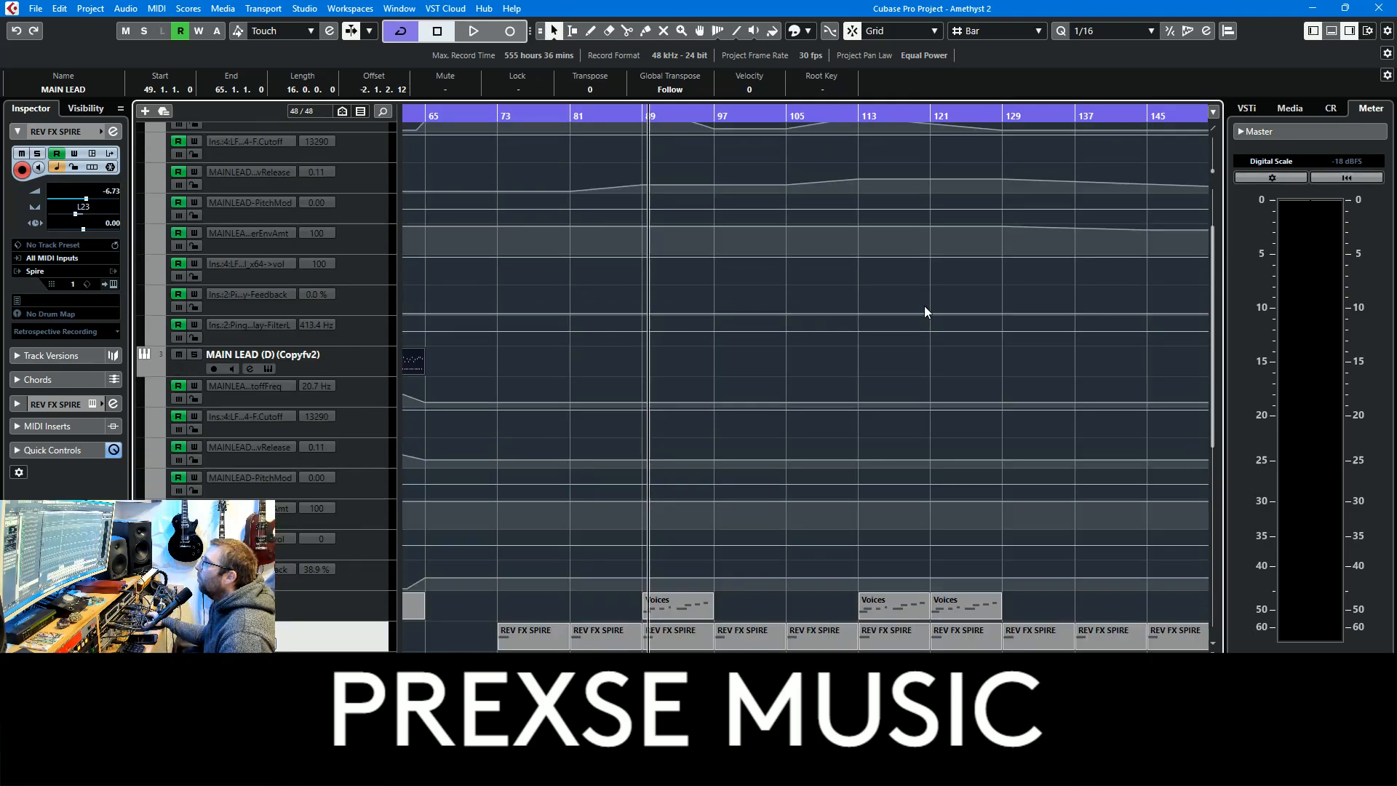
{"action": "left_click", "coordinate": [143, 464]}
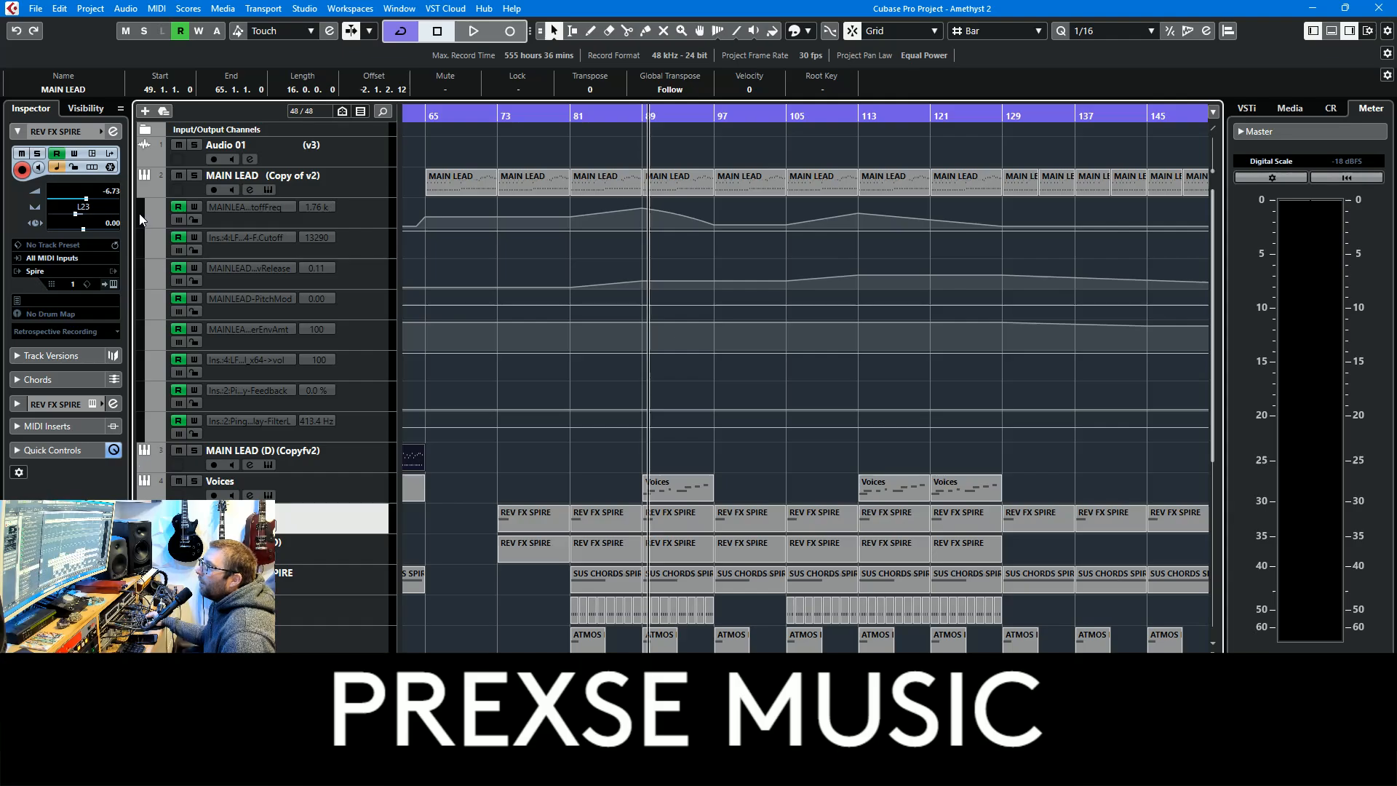
{"action": "left_click", "coordinate": [143, 191]}
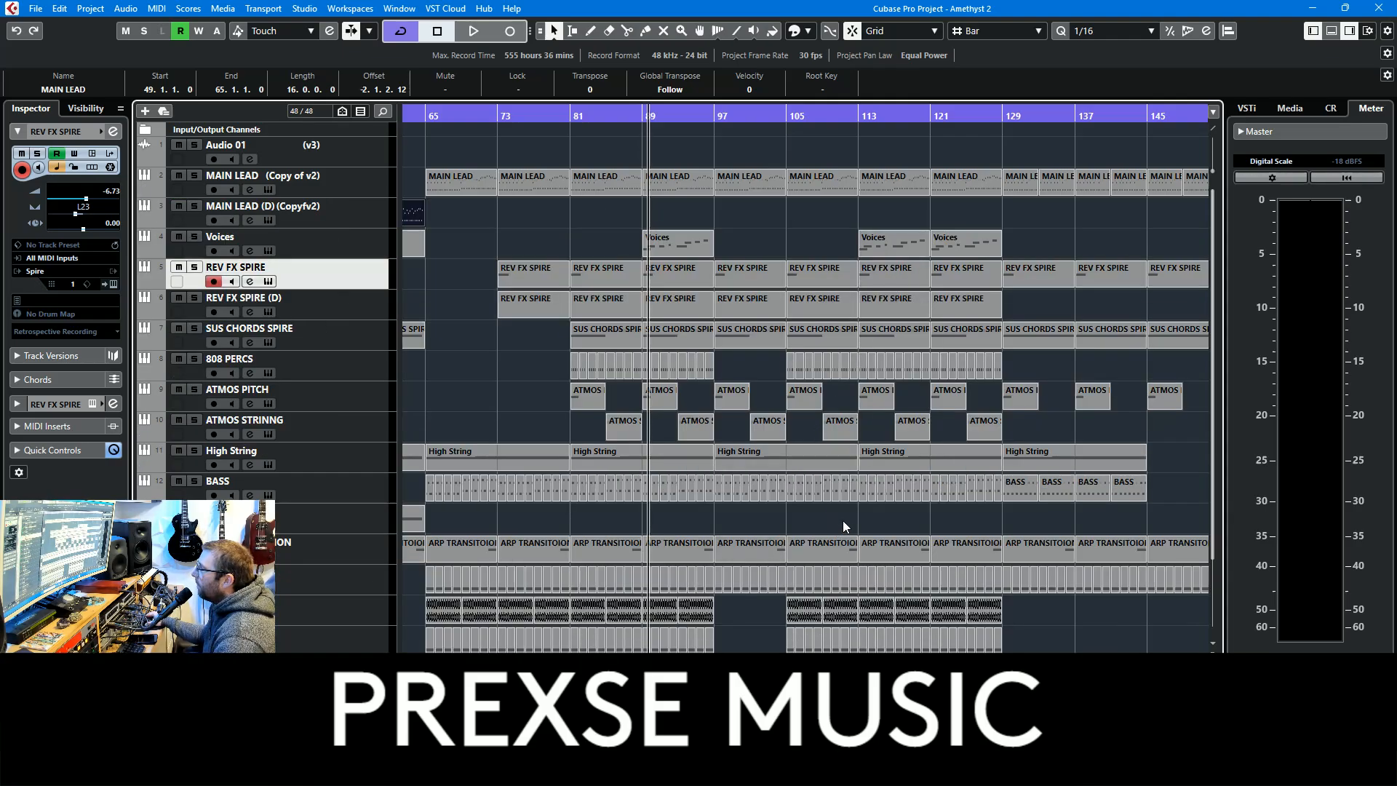
Play the full mix from bar 89, jump to about bar 121, and examine the track changes around bar 129 before stopping playback
{"action": "left_click_drag", "start_coordinate": [842, 521], "coordinate": [644, 435]}
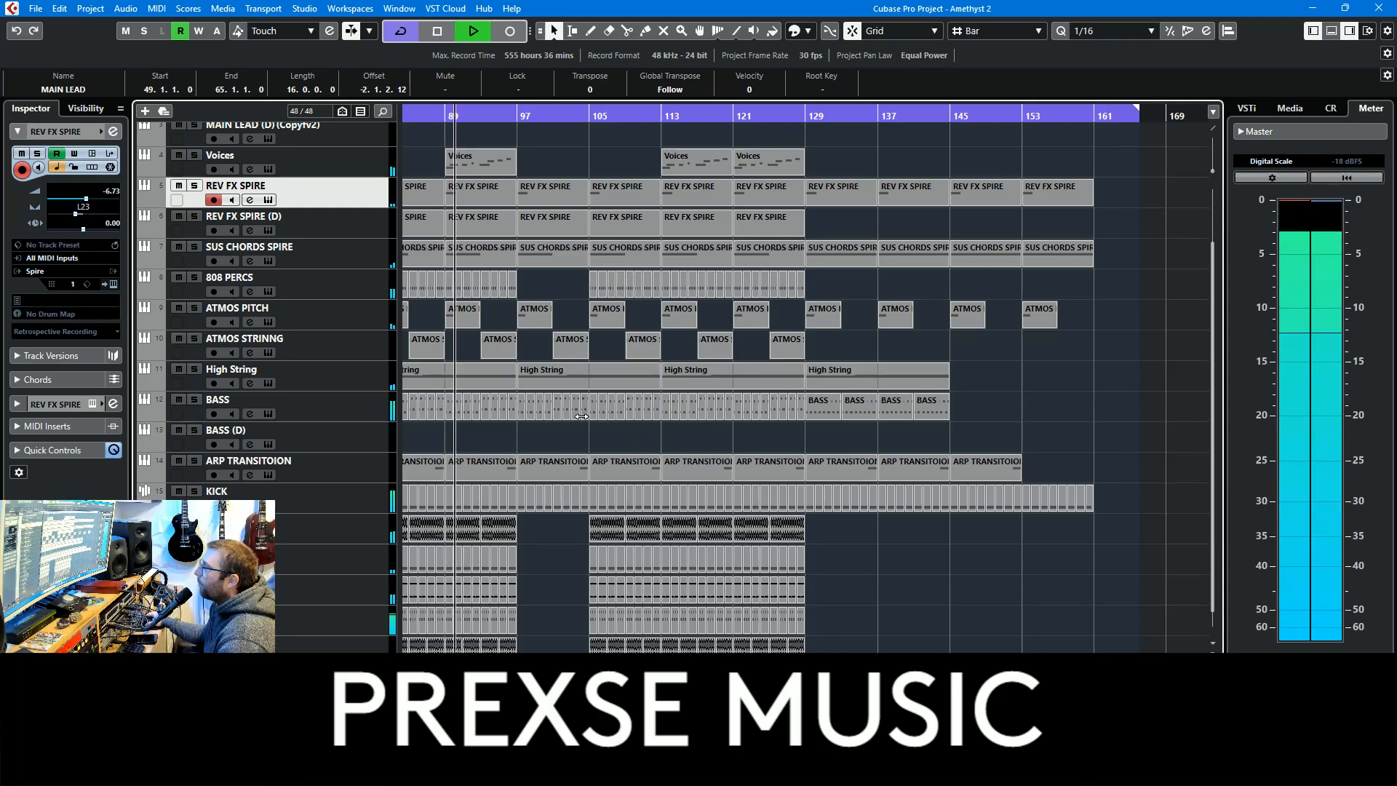
{"action": "scroll", "coordinate": [589, 461], "scroll_direction": "down", "scroll_amount": 1}
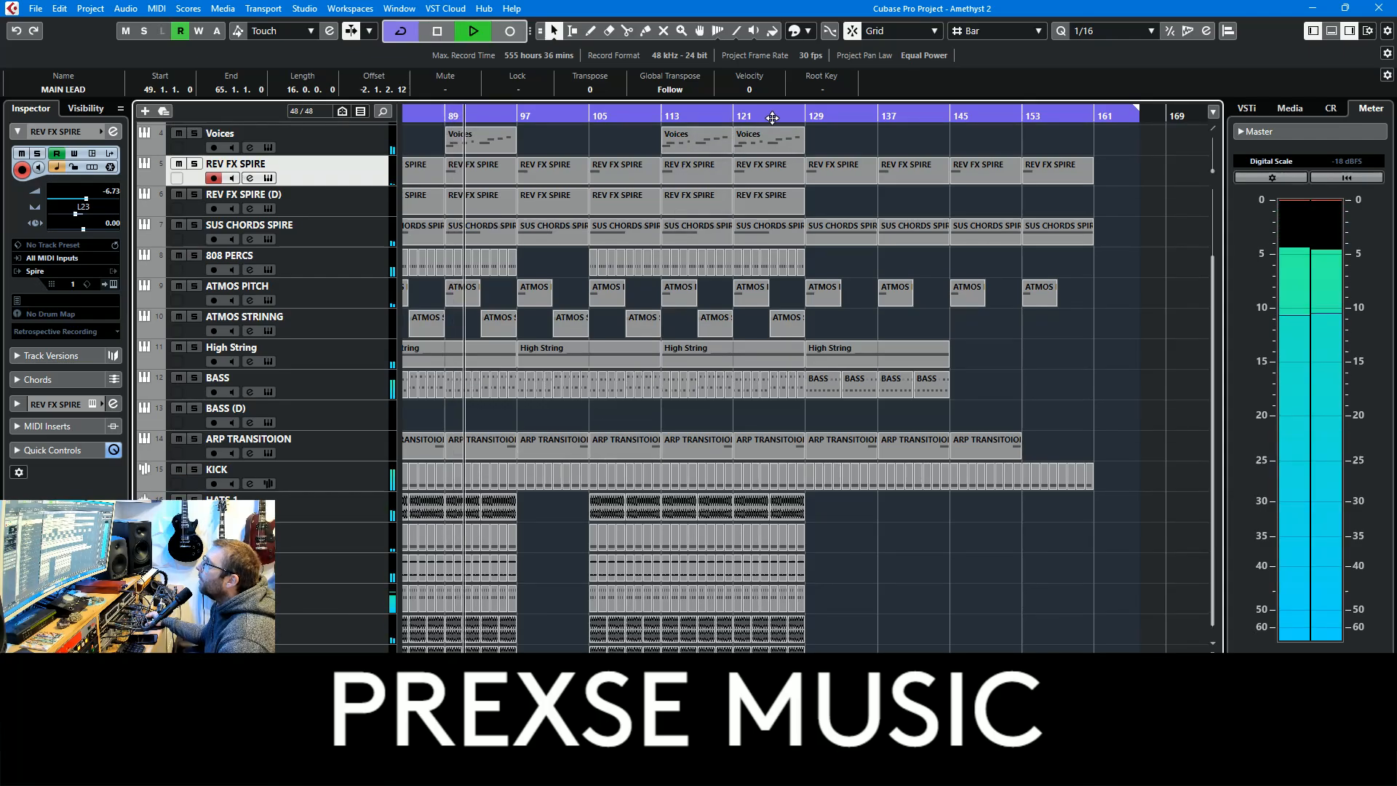
{"action": "left_click_drag", "start_coordinate": [727, 116], "coordinate": [733, 136]}
{"action": "scroll", "coordinate": [853, 381], "scroll_direction": "up", "scroll_amount": 4}
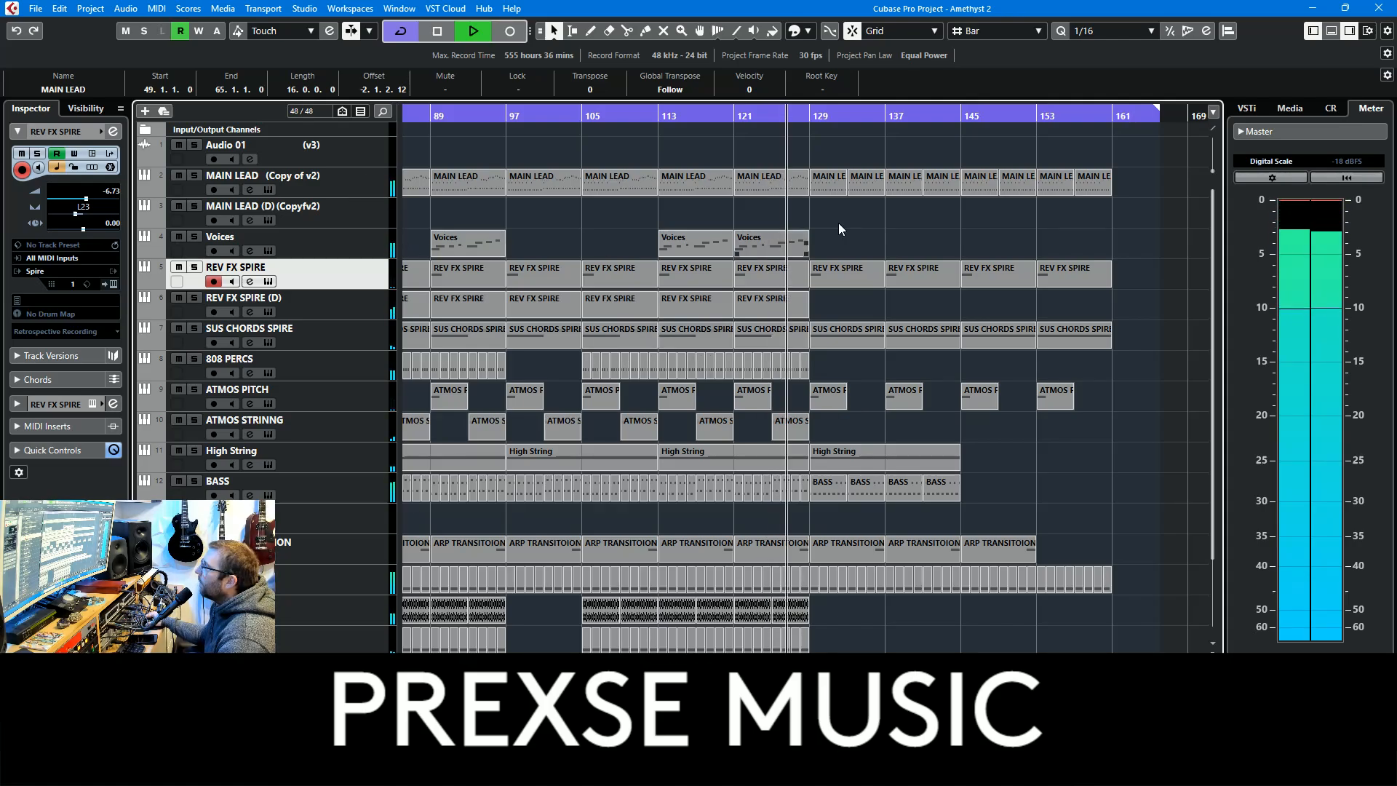
{"action": "scroll", "coordinate": [946, 444], "scroll_direction": "down", "scroll_amount": 3}
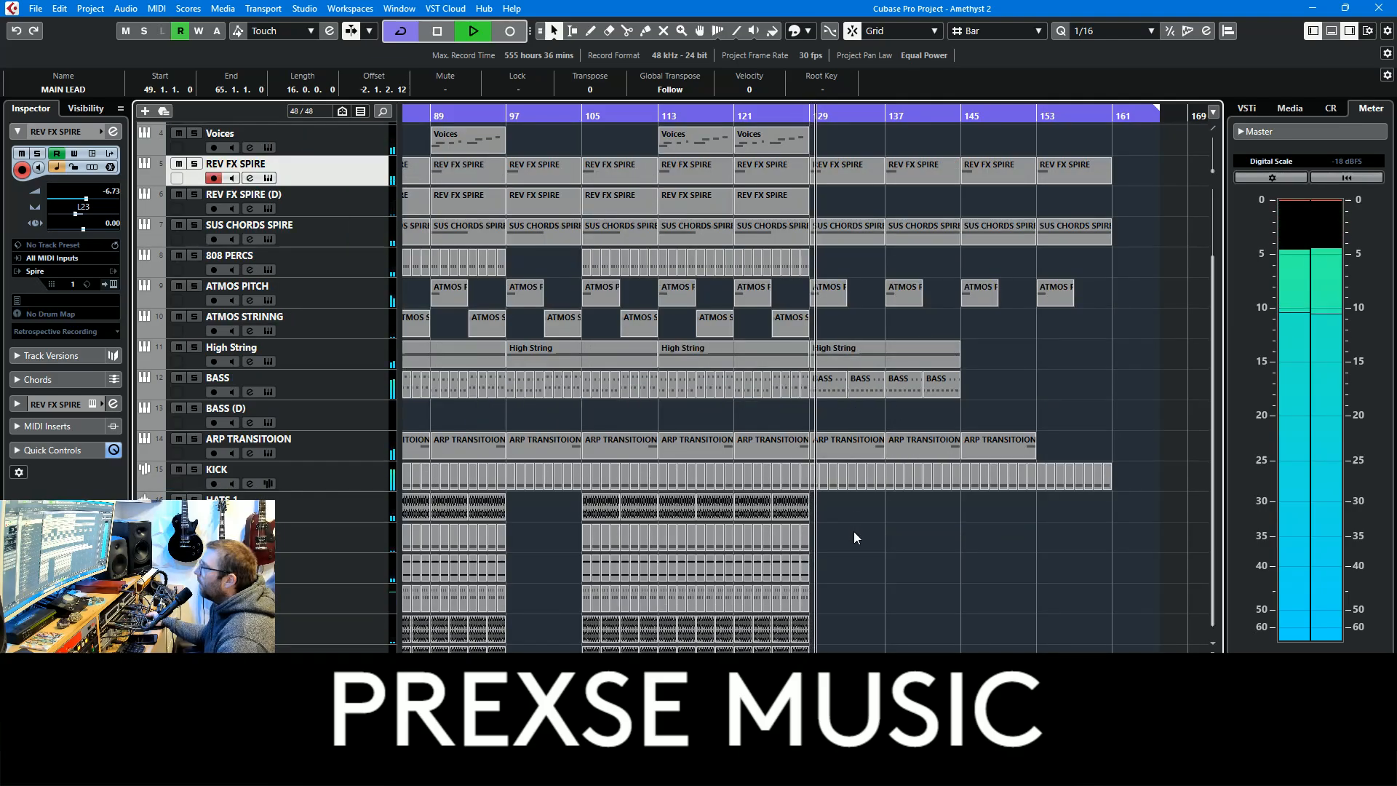
{"action": "scroll", "coordinate": [271, 146], "scroll_direction": "up", "scroll_amount": 3}
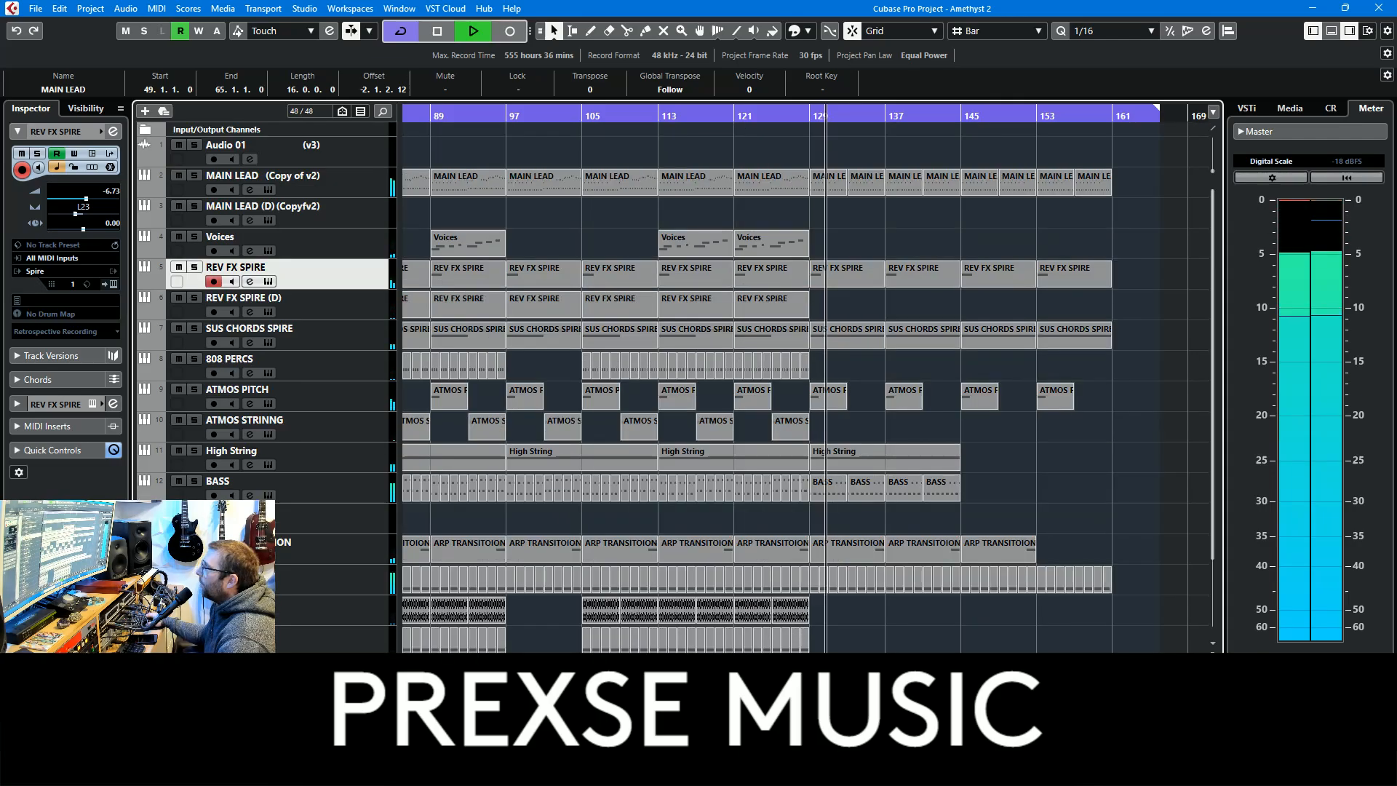
{"action": "key", "text": "space"}
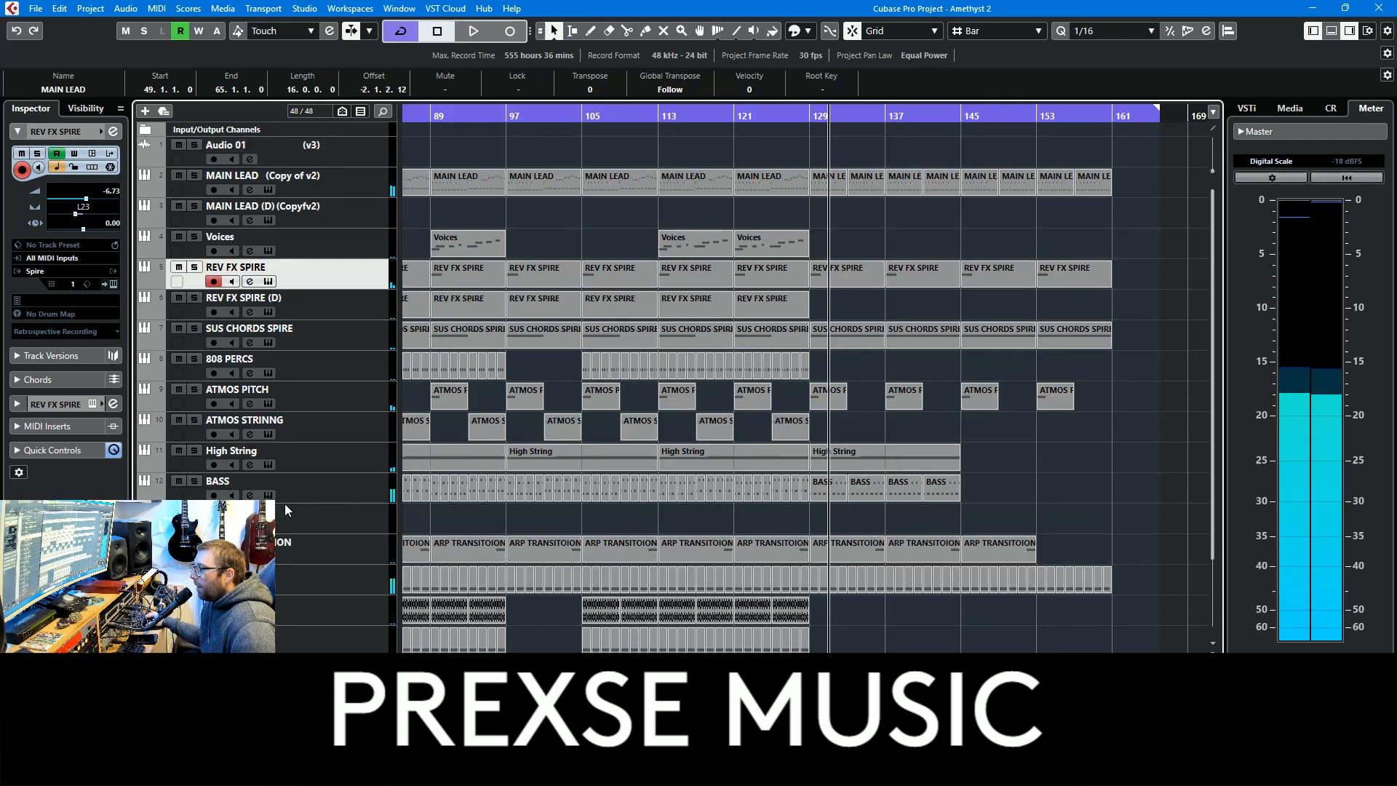